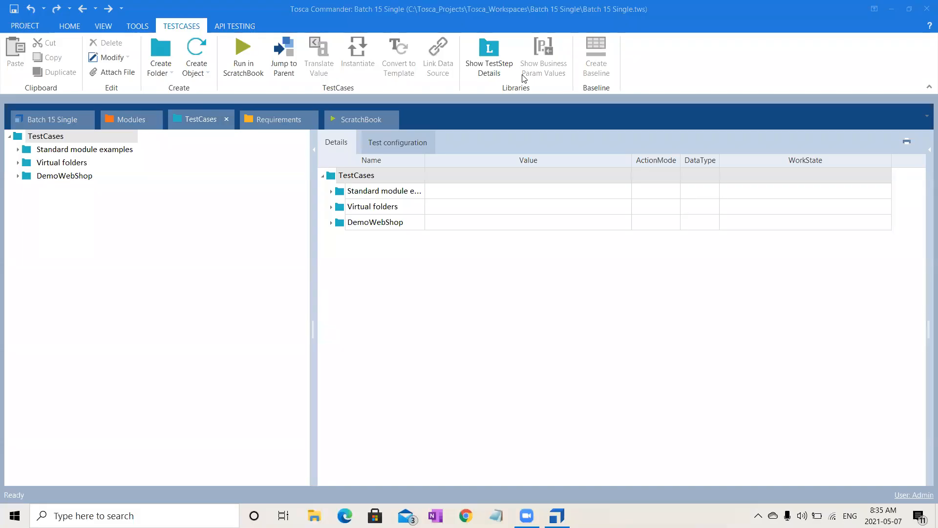
# - Open the DemoWebShop Buffer test case, expand its TBox Delete Buffer step and show the Buffer Viewer
pyautogui.click(18, 177)
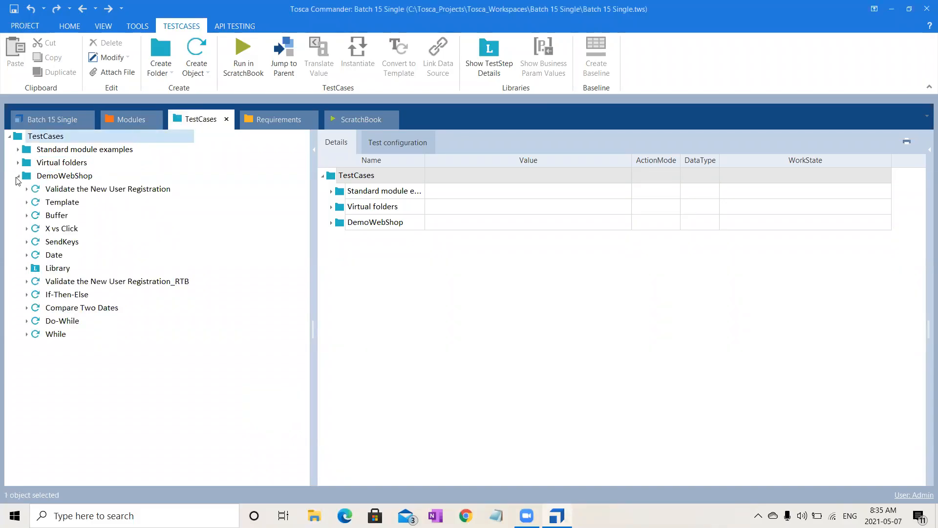
pyautogui.click(57, 215)
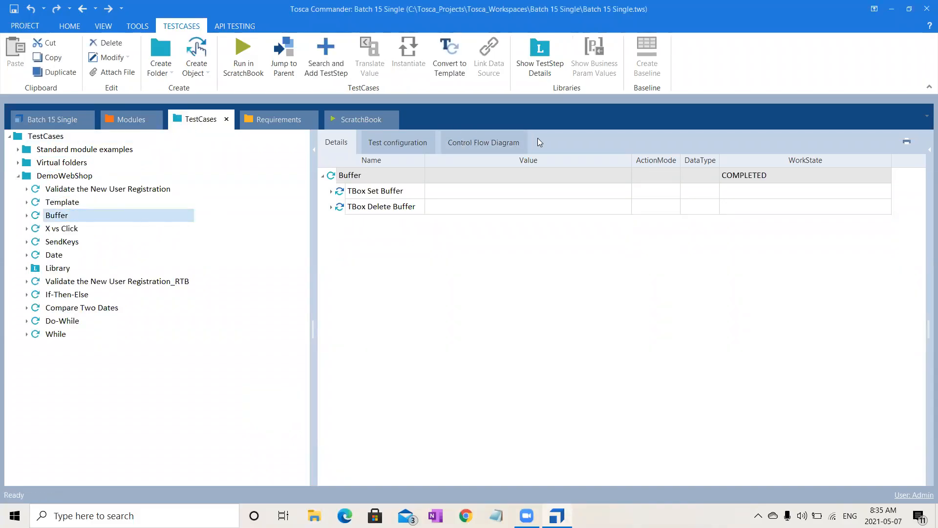
pyautogui.click(330, 207)
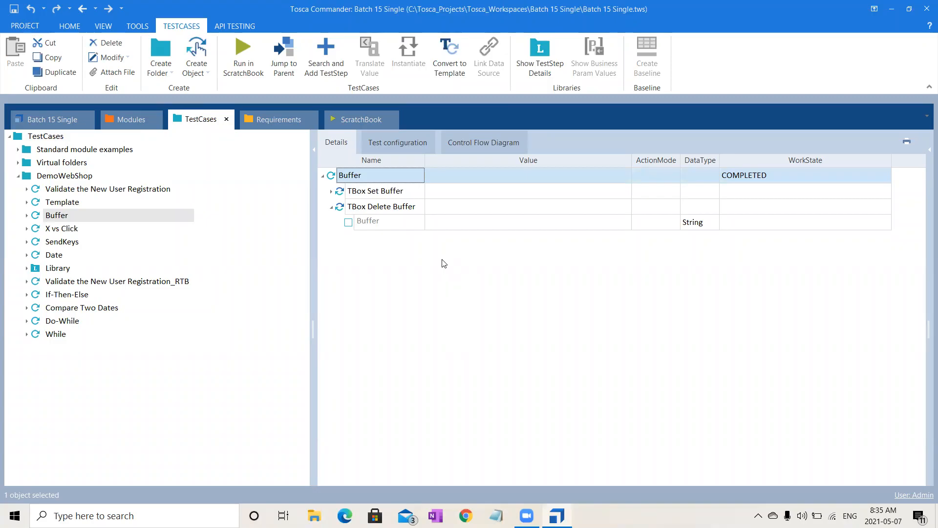
pyautogui.click(395, 224)
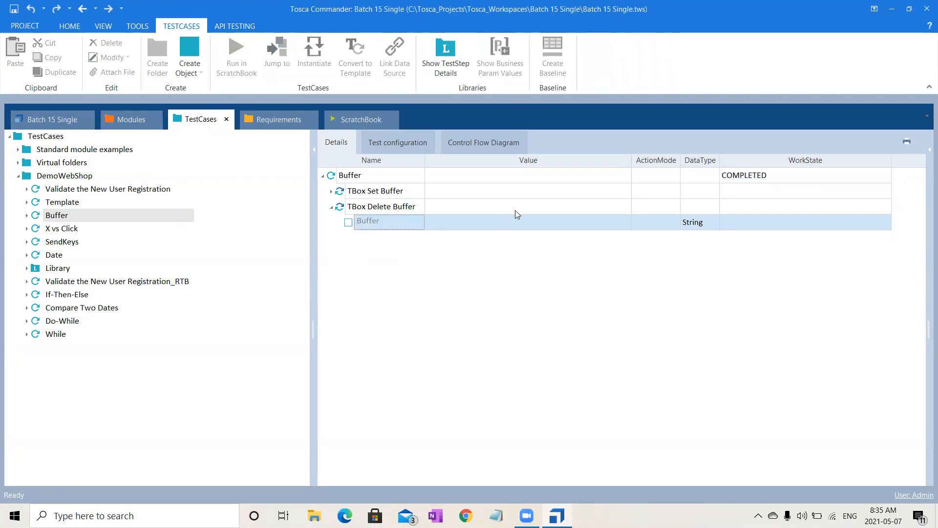
pyautogui.click(504, 224)
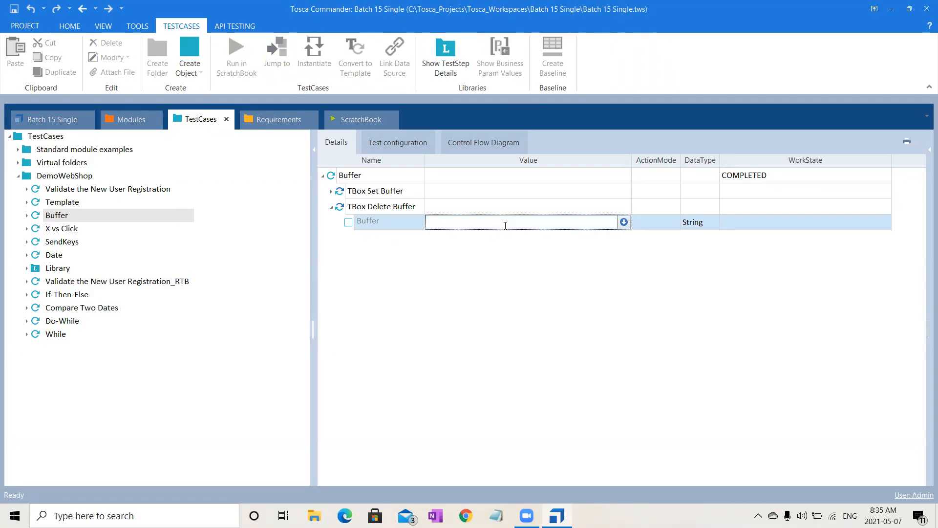
pyautogui.click(137, 27)
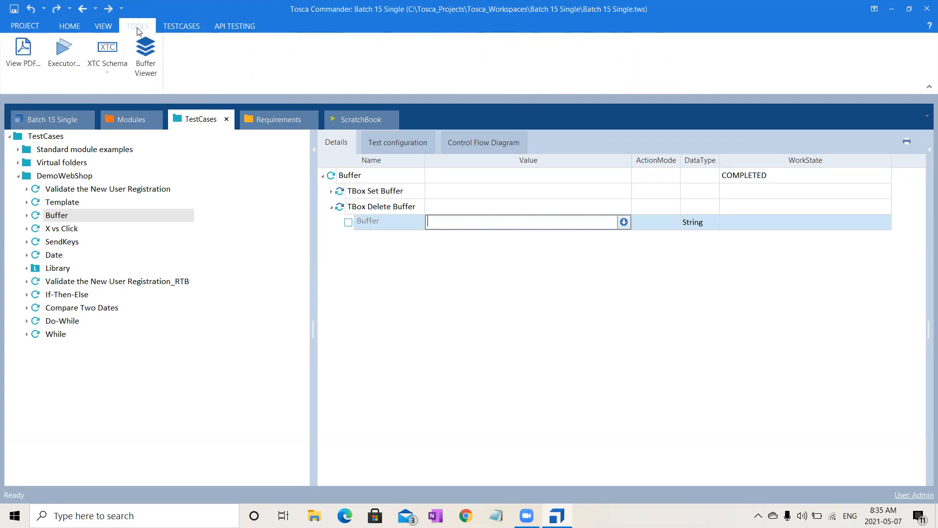
pyautogui.click(146, 72)
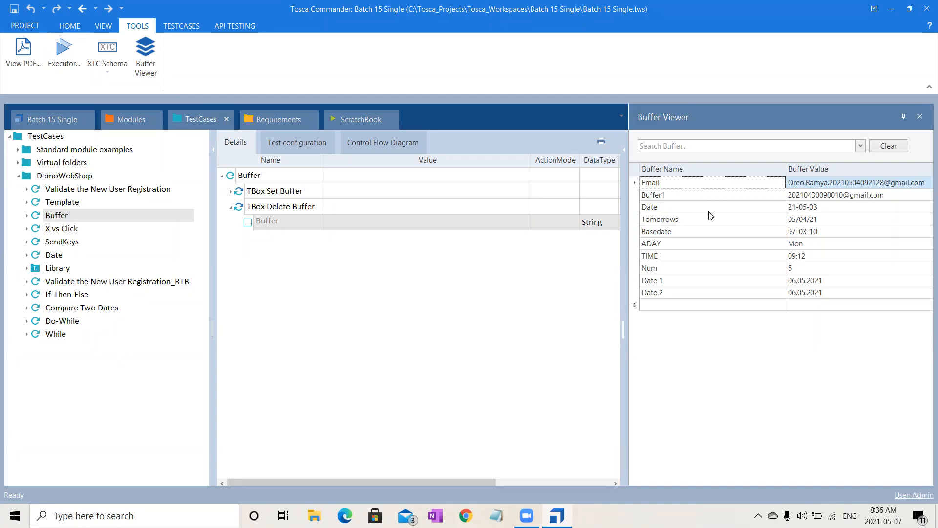
# - Set the Buffer value in the TBox Delete Buffer step to Date
pyautogui.click(391, 223)
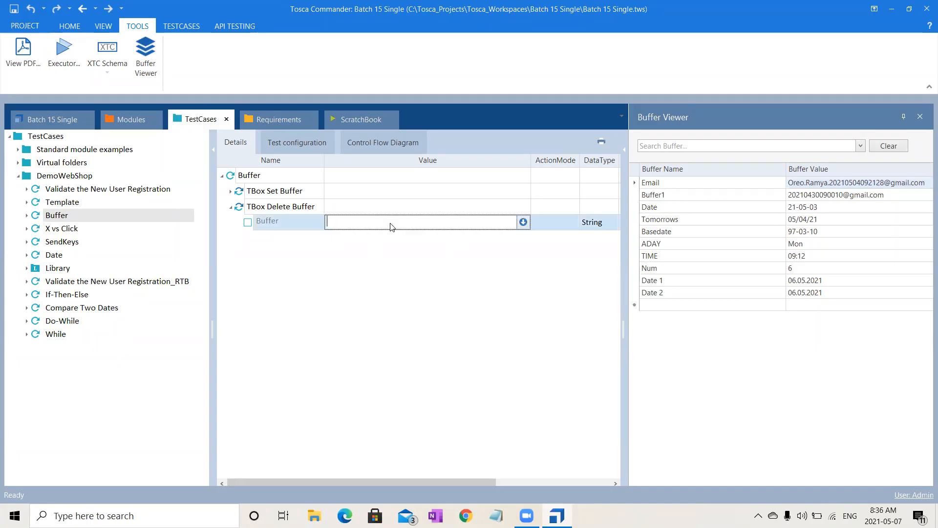
pyautogui.write('Date')
pyautogui.click(414, 420)
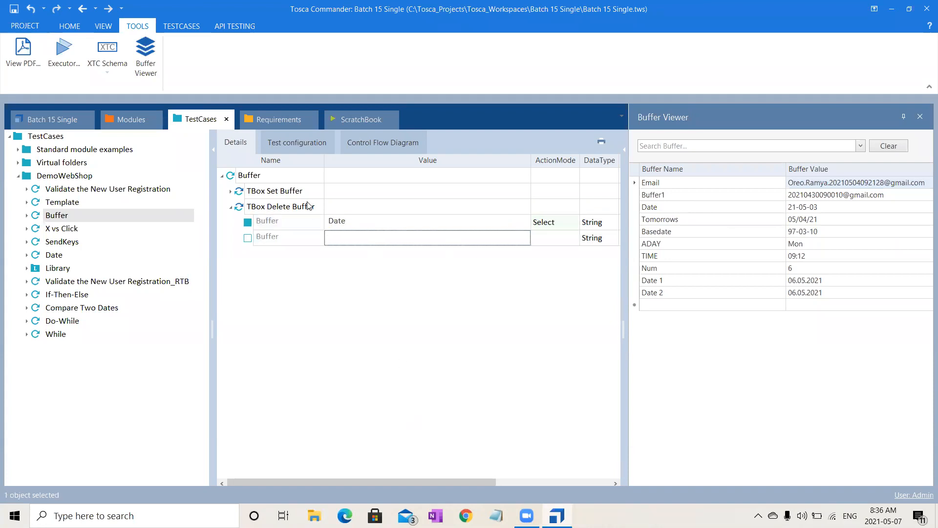
# - Run the TBox Delete Buffer step in the ScratchBook and expand its execution result
pyautogui.click(292, 209)
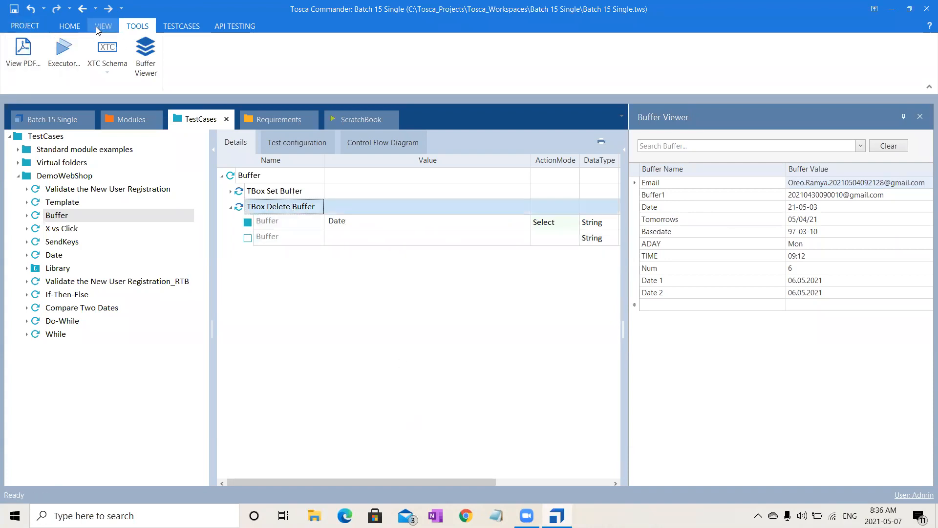
pyautogui.click(181, 26)
pyautogui.click(236, 53)
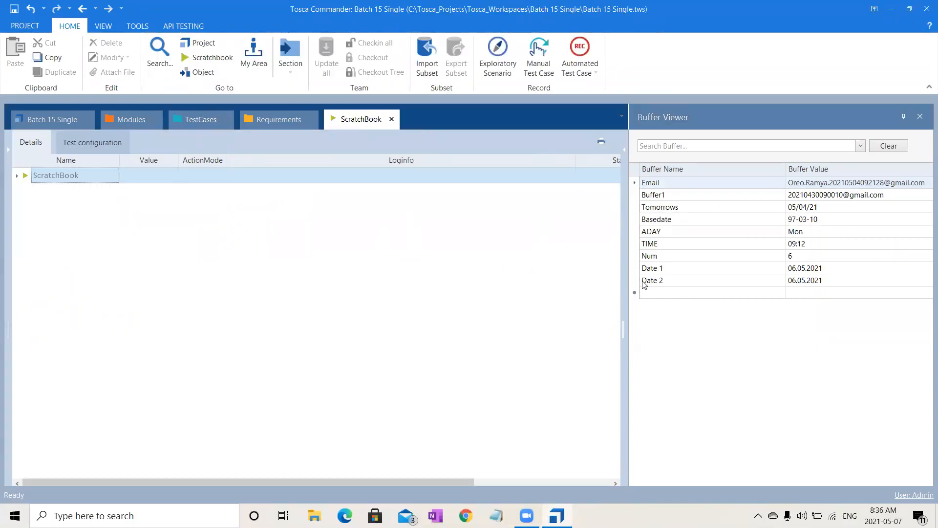
pyautogui.click(17, 177)
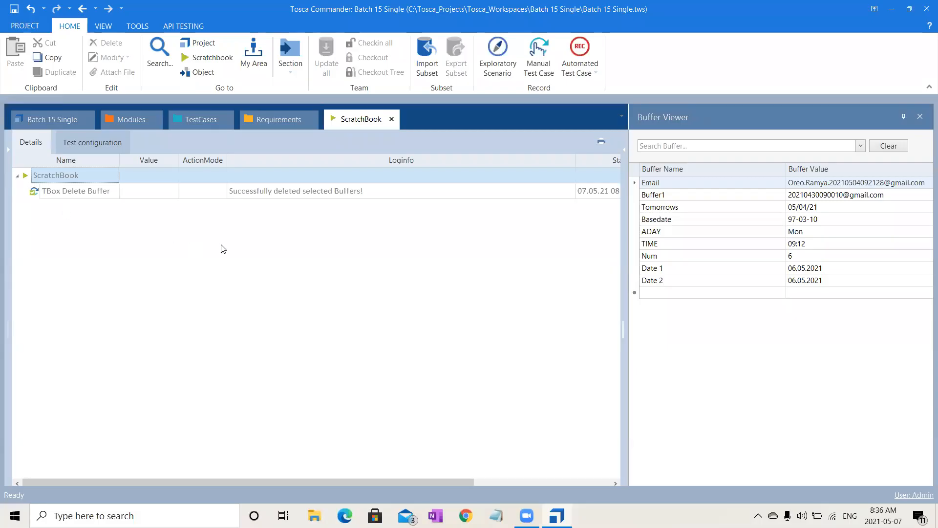
# - Examine the If-Then-Else test case: its TBox Set Buffer value, the If condition's evaluation expression and the Then branch
pyautogui.click(194, 118)
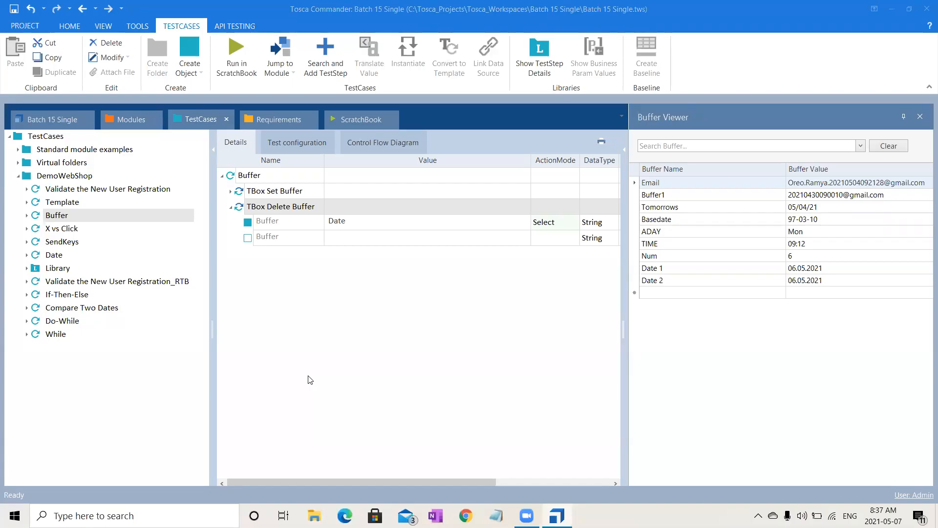
pyautogui.click(82, 297)
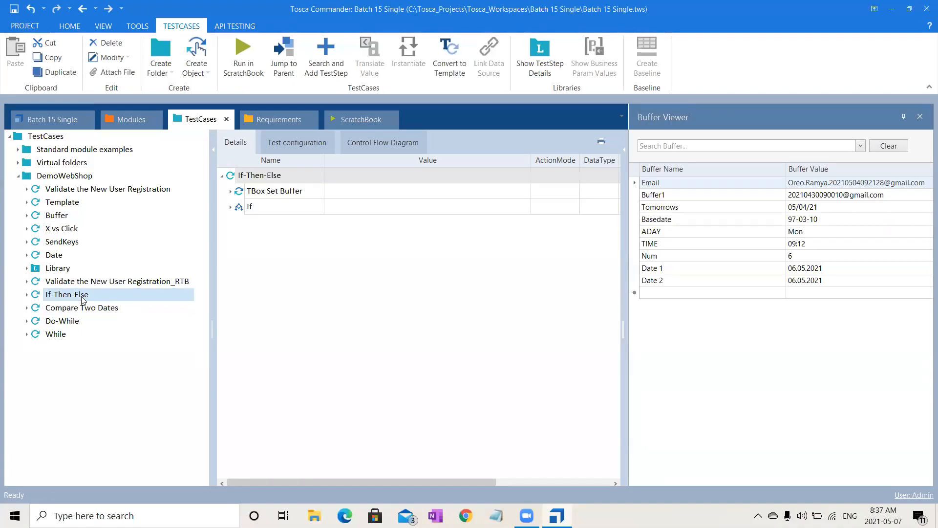
pyautogui.click(229, 207)
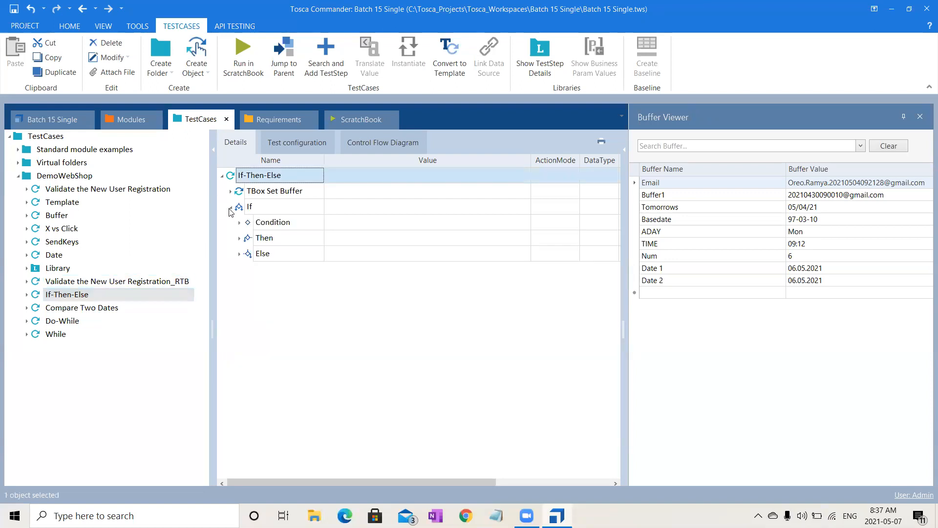
pyautogui.click(232, 191)
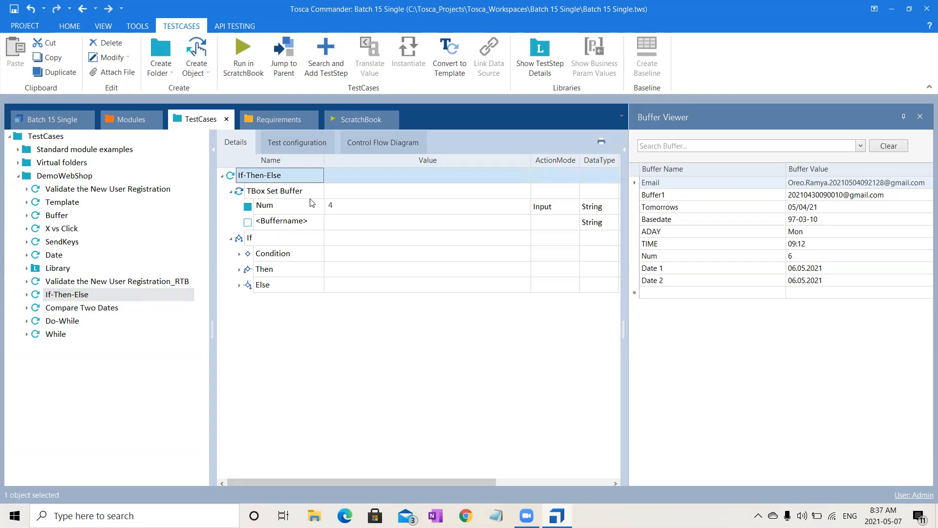
pyautogui.click(238, 254)
pyautogui.click(239, 254)
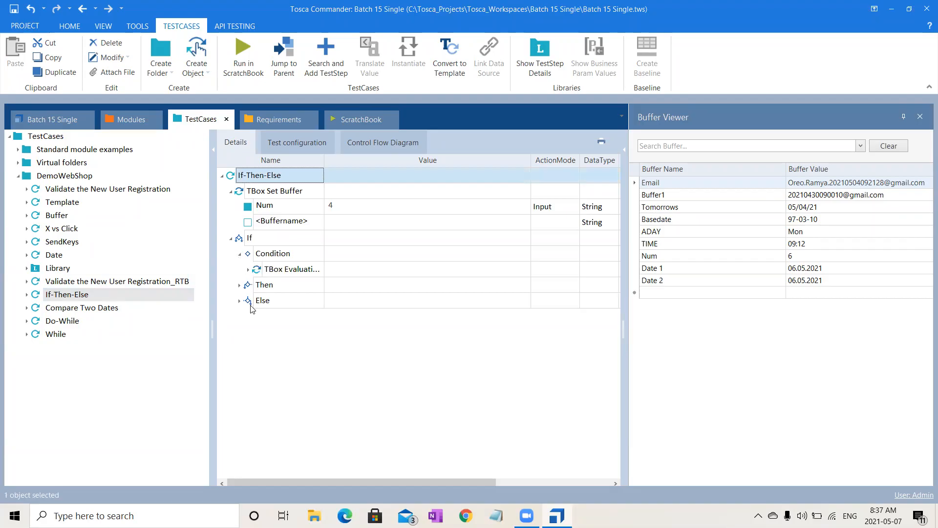
pyautogui.click(238, 285)
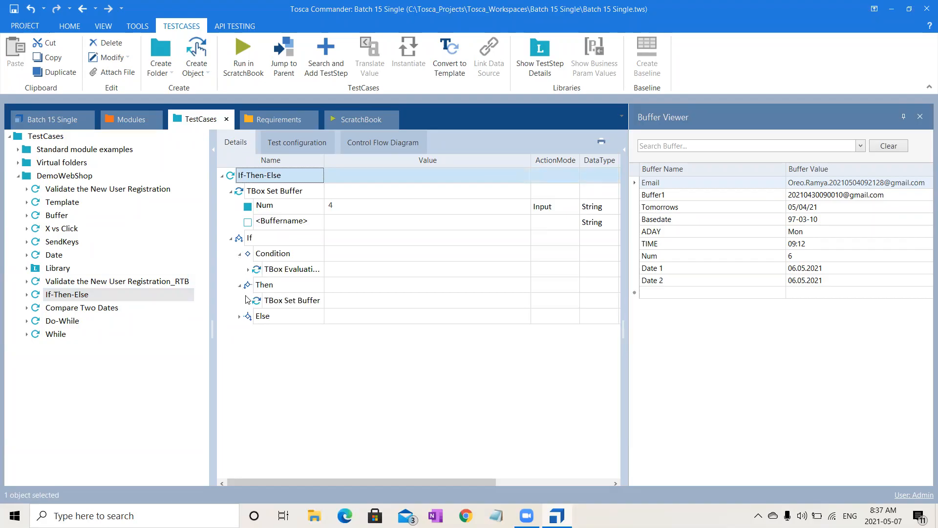
pyautogui.click(294, 205)
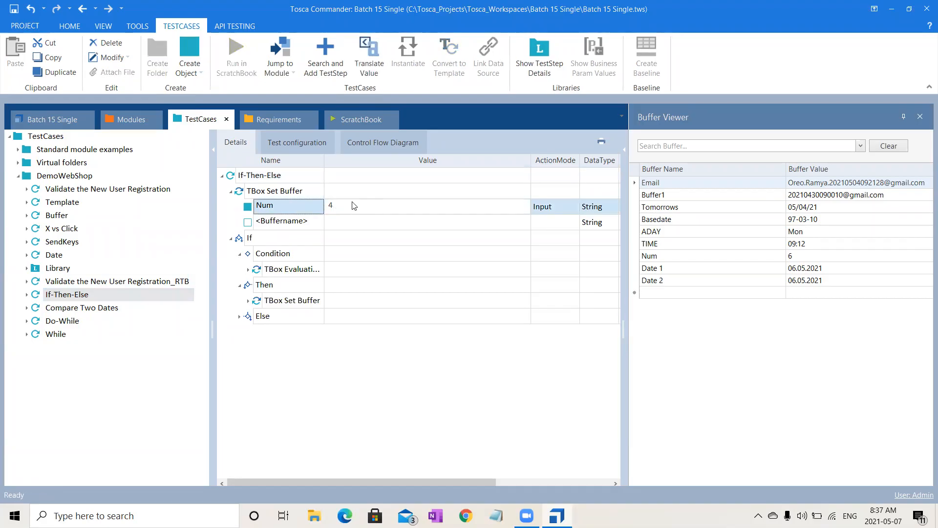
pyautogui.click(307, 195)
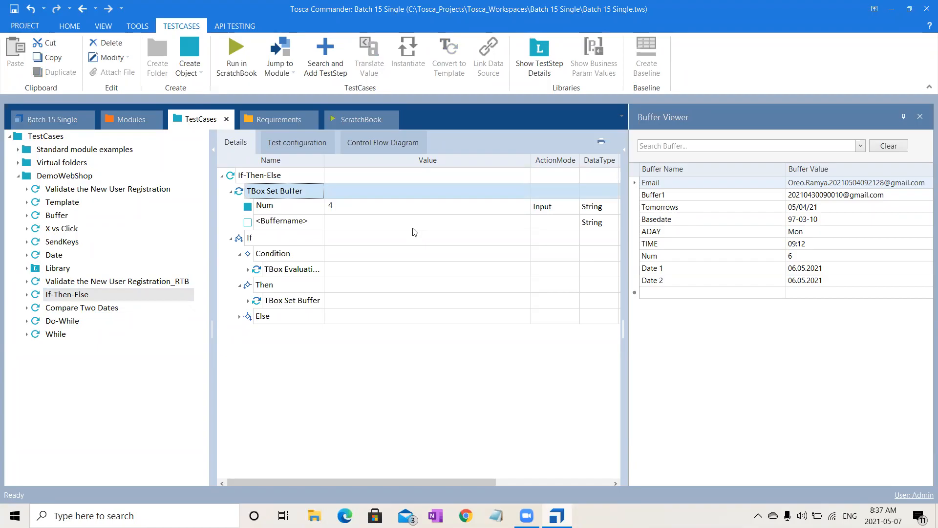
pyautogui.click(246, 270)
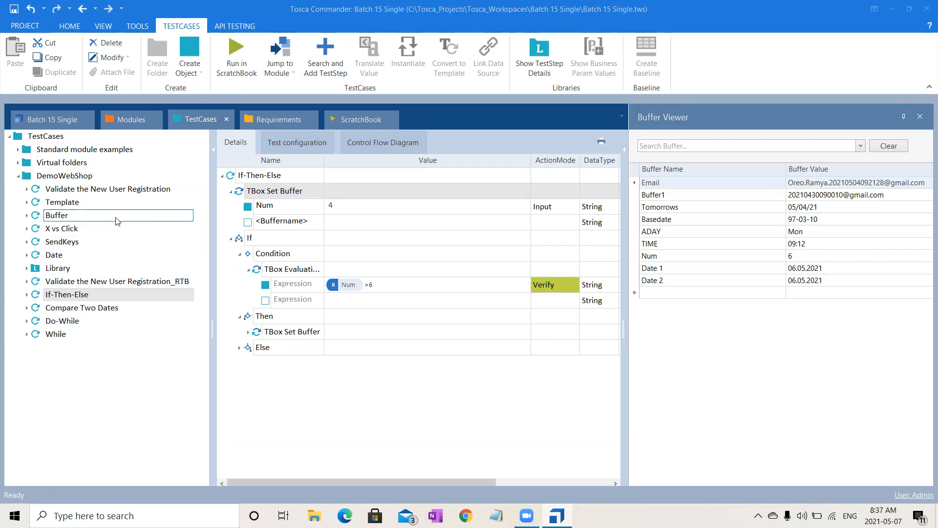
pyautogui.click(80, 177)
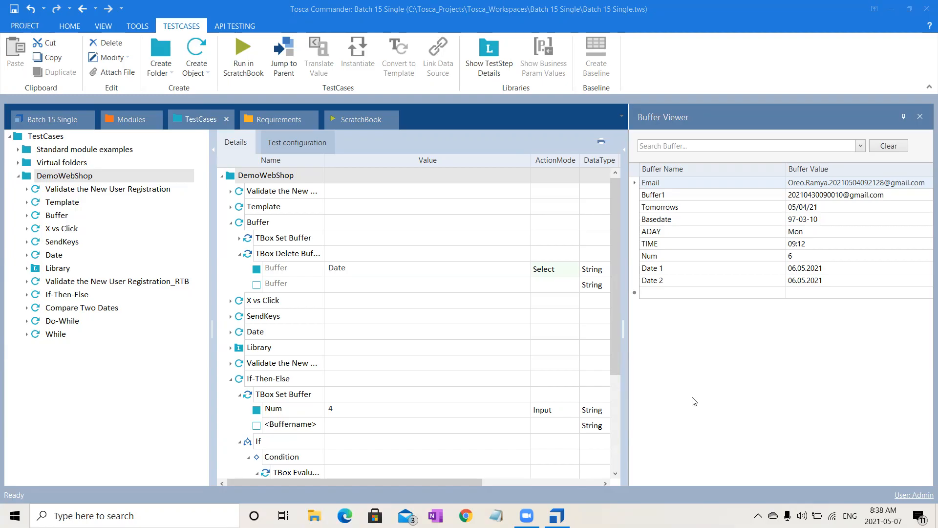
# - Minimise Tosca Commander, search Windows for "sql" and launch SQL Server 2014 Management Studio
pyautogui.click(891, 10)
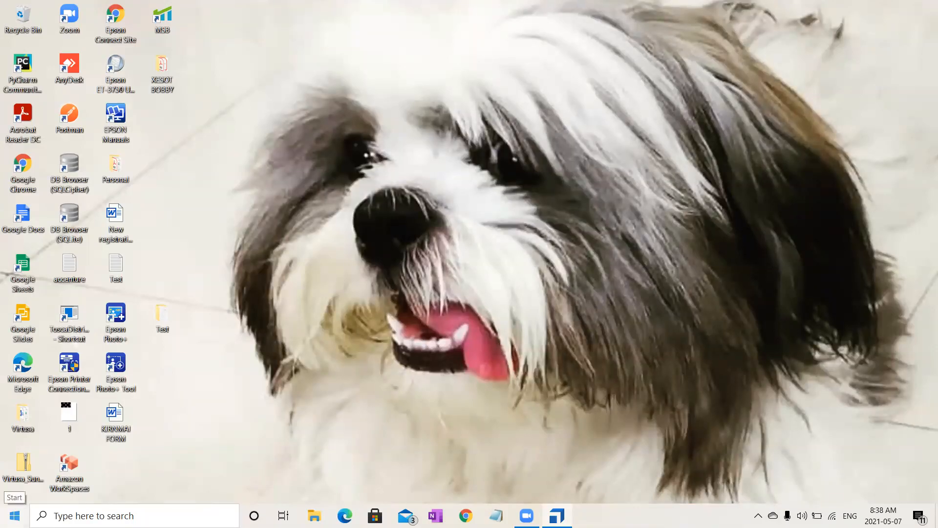
pyautogui.click(88, 516)
pyautogui.write('s')
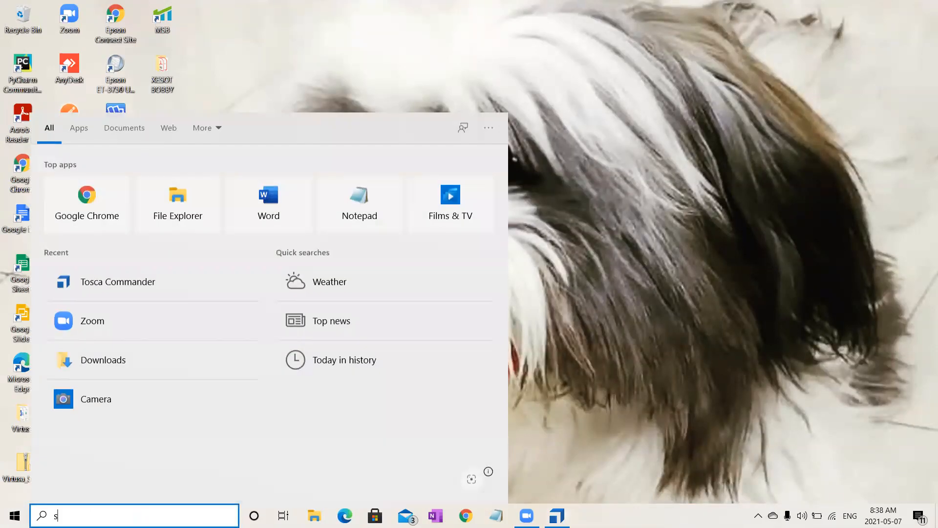
pyautogui.write('ql')
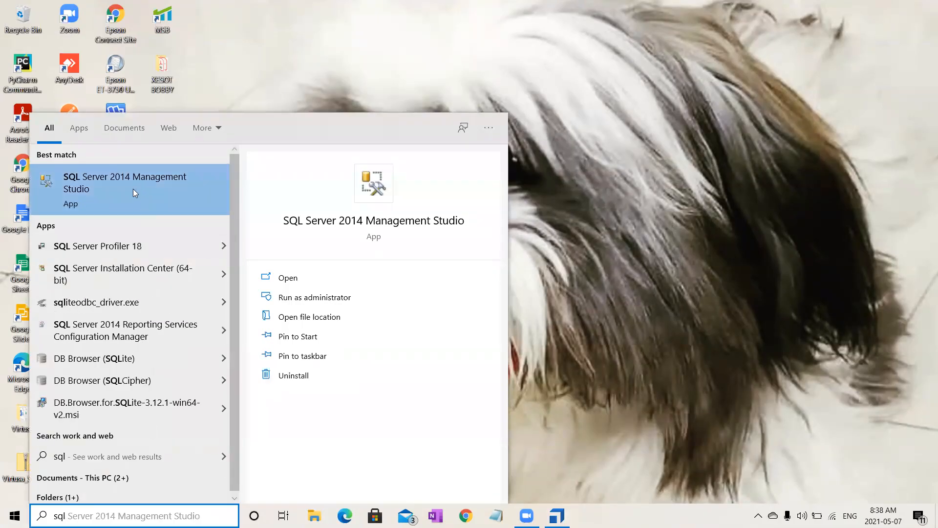
pyautogui.click(133, 189)
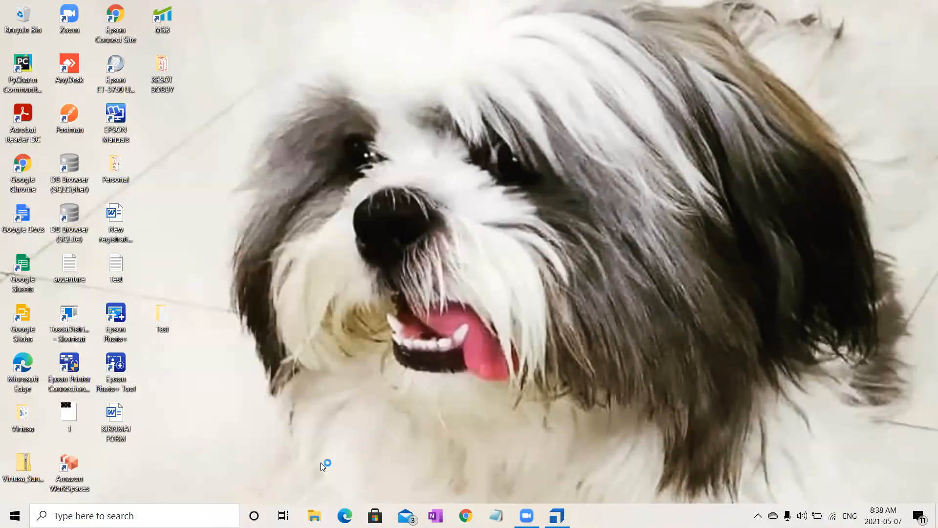
# - Open the "SQL Setup for Multi User Environment" text file from Documents > Trainings > Common, maximise it and highlight its first instruction
pyautogui.click(314, 515)
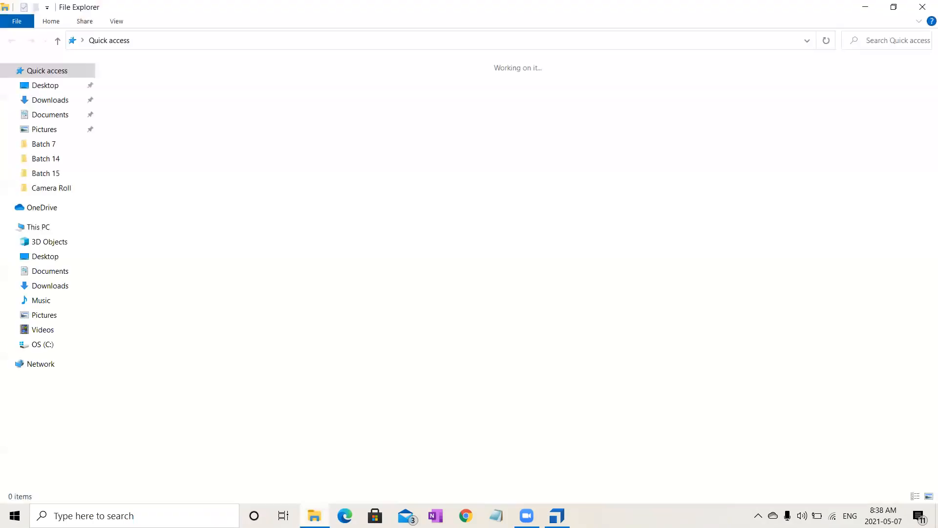
pyautogui.click(43, 173)
pyautogui.click(190, 40)
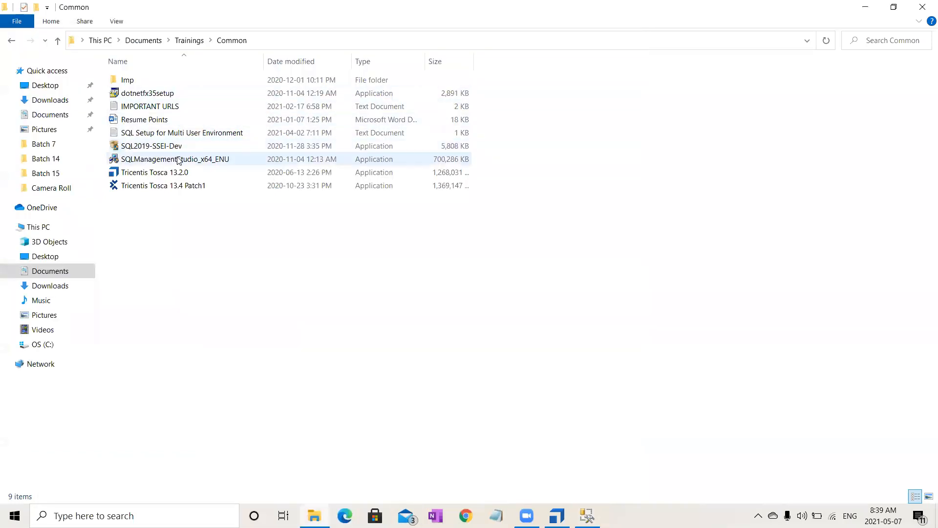
pyautogui.click(180, 162)
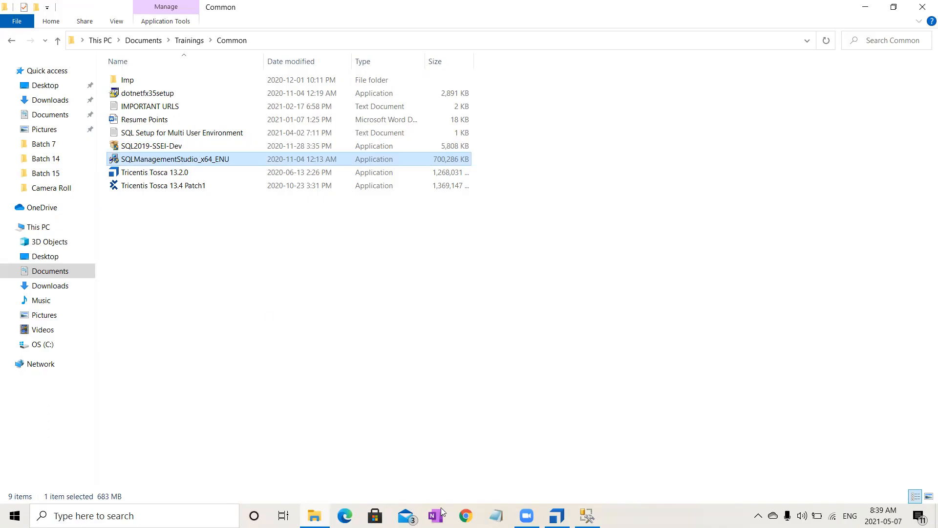
pyautogui.doubleClick(214, 133)
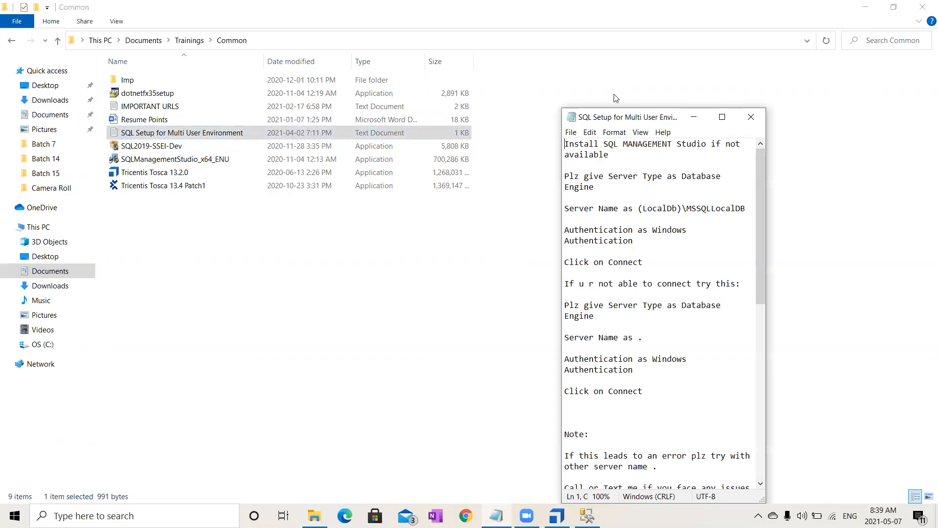
pyautogui.click(723, 116)
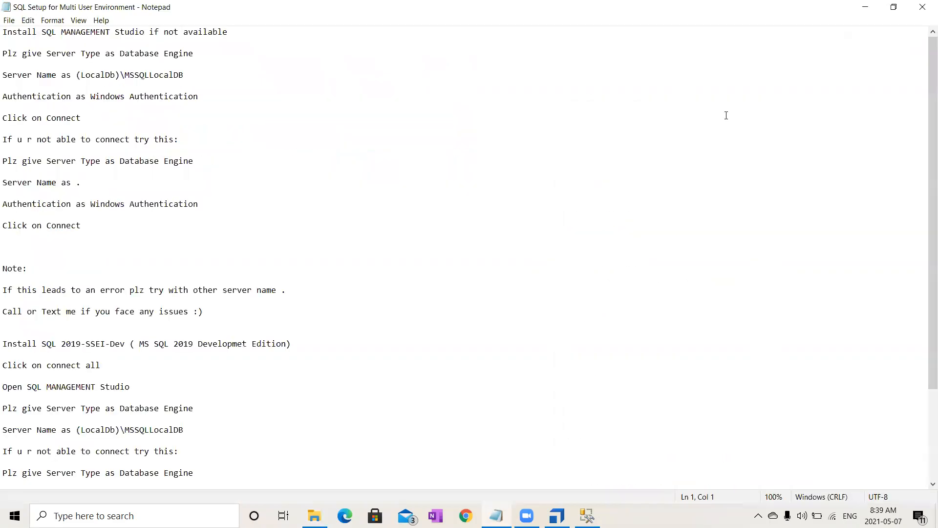
pyautogui.moveTo(6, 32); pyautogui.dragTo(237, 31)
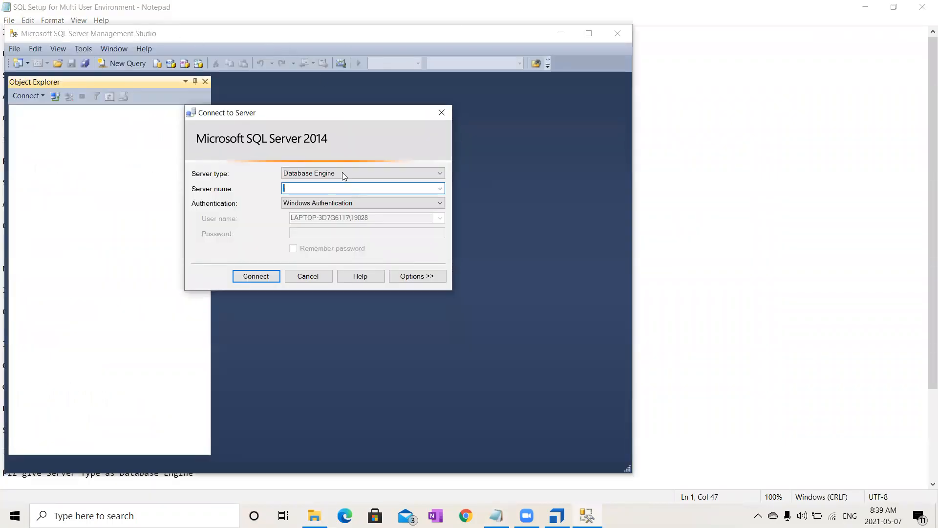
# - Move Management Studio beside the setup notes and connect to the Database Engine server (LocalDb)\MSSQLLocalDB using Windows Authentication
pyautogui.click(308, 275)
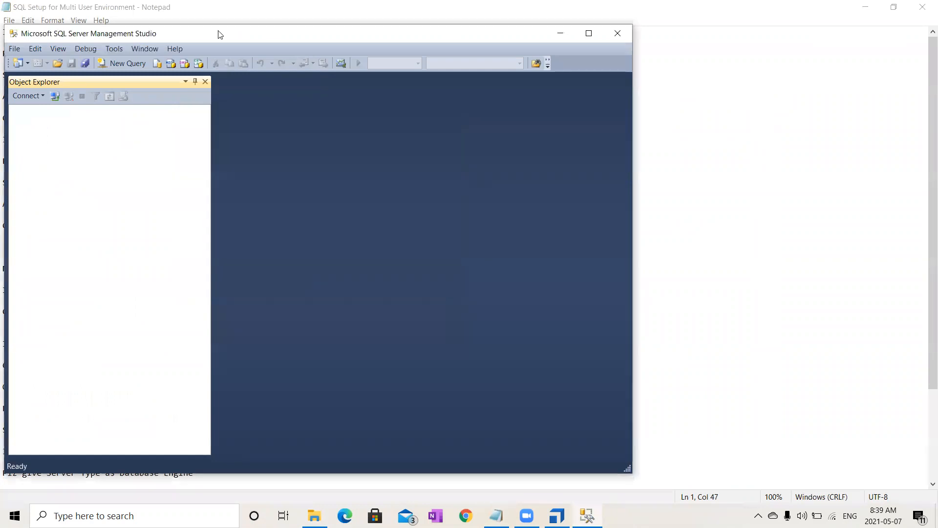
pyautogui.moveTo(144, 34); pyautogui.dragTo(465, 21)
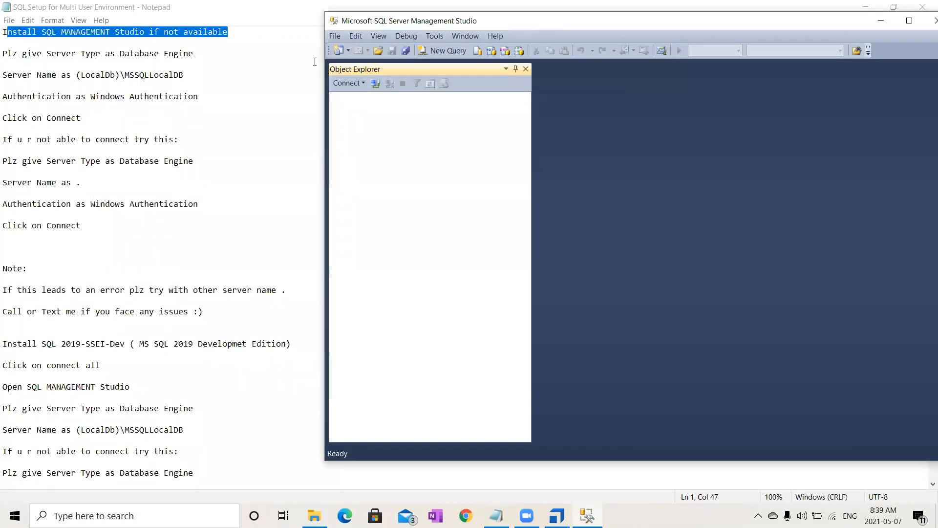
pyautogui.click(347, 82)
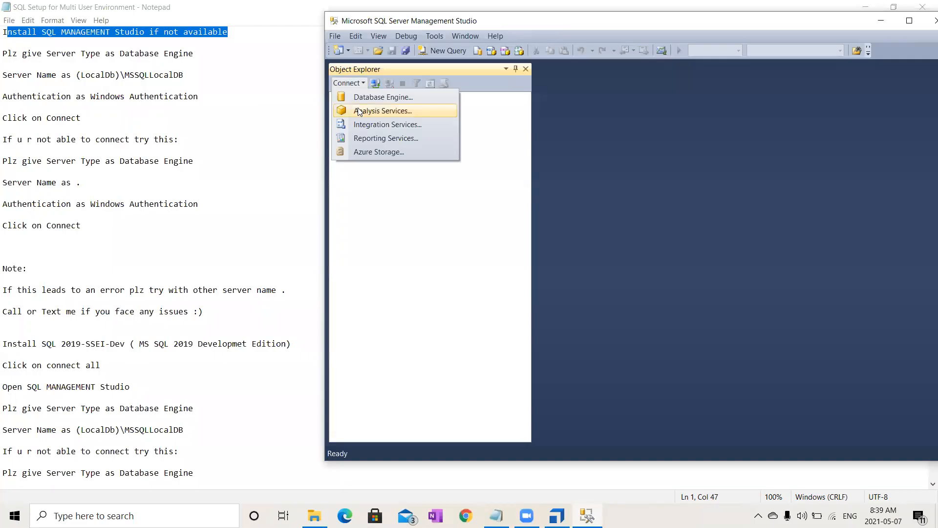
pyautogui.click(356, 97)
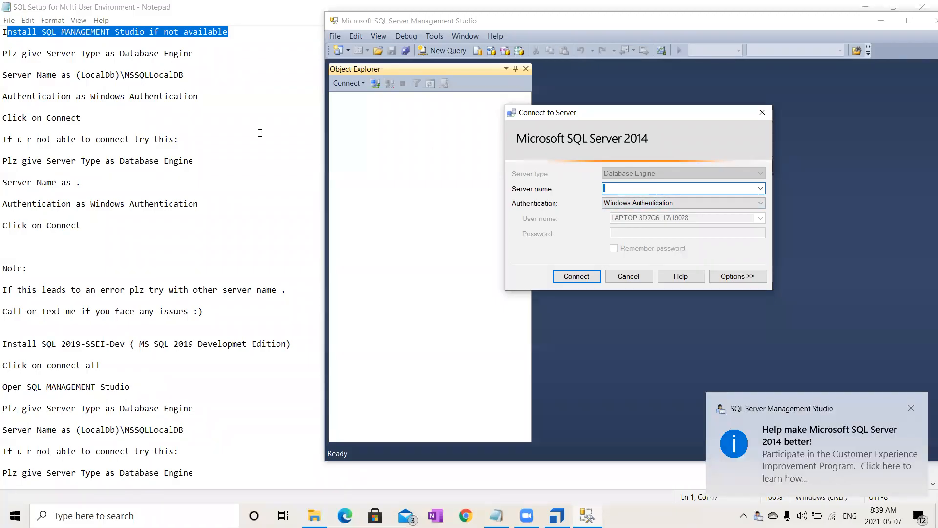
pyautogui.moveTo(184, 75); pyautogui.dragTo(78, 75)
pyautogui.hotkey('ctrl', 'c')
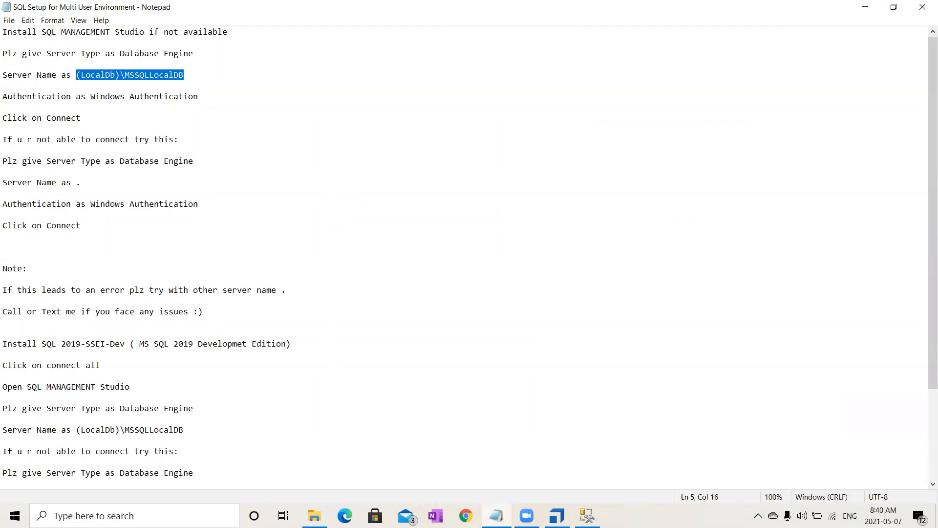
pyautogui.click(588, 516)
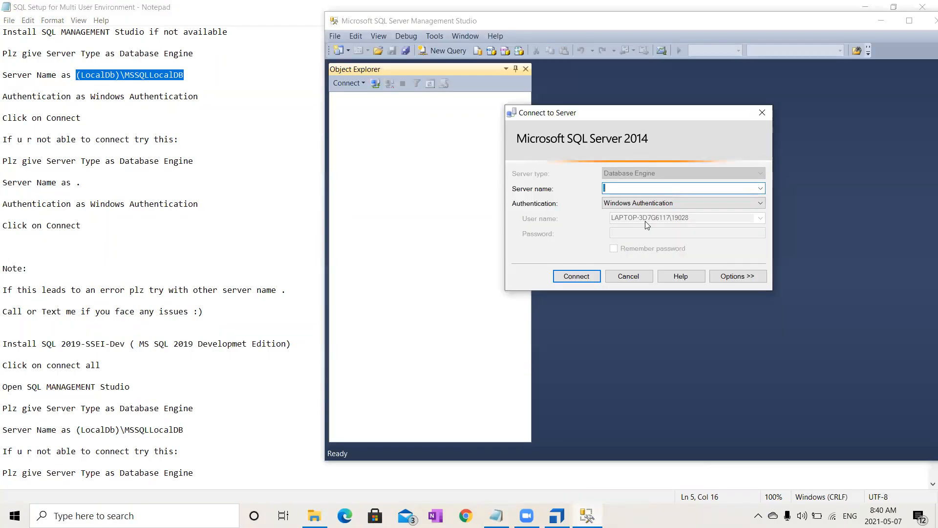
pyautogui.hotkey('ctrl', 'v')
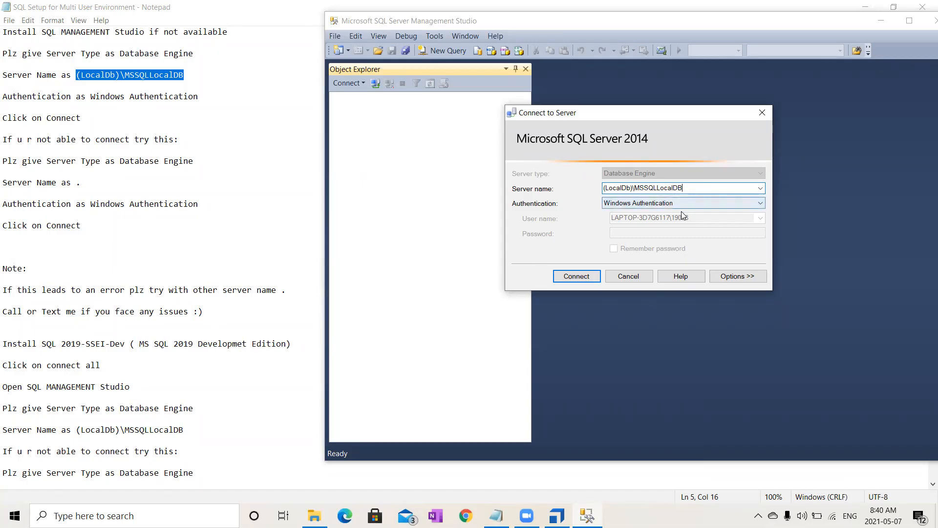
pyautogui.click(577, 276)
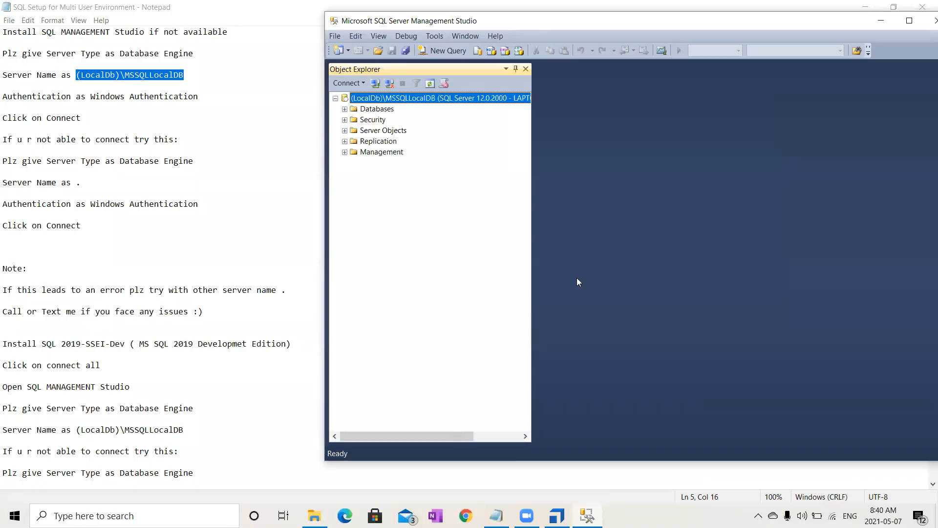
# - Disconnect the LocalDb server and connect to the Database Engine with "." as the server name
pyautogui.click(389, 84)
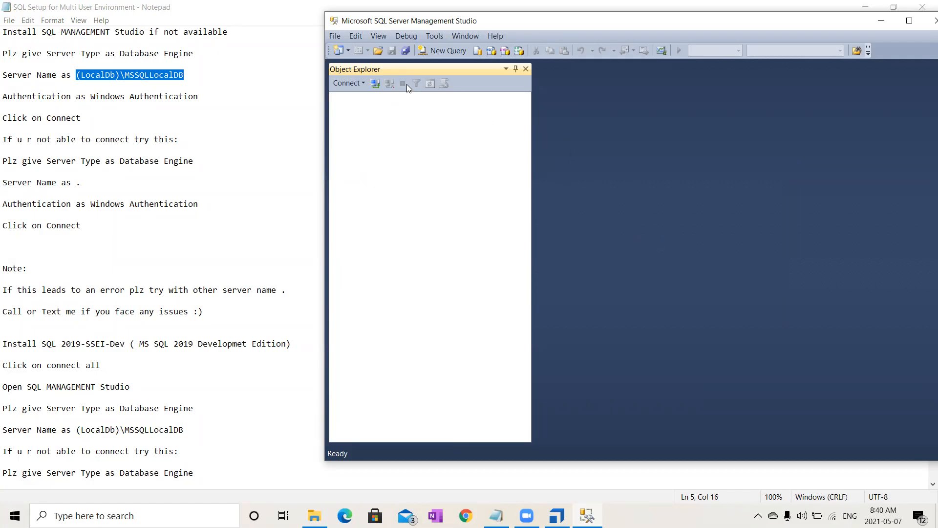
pyautogui.click(359, 84)
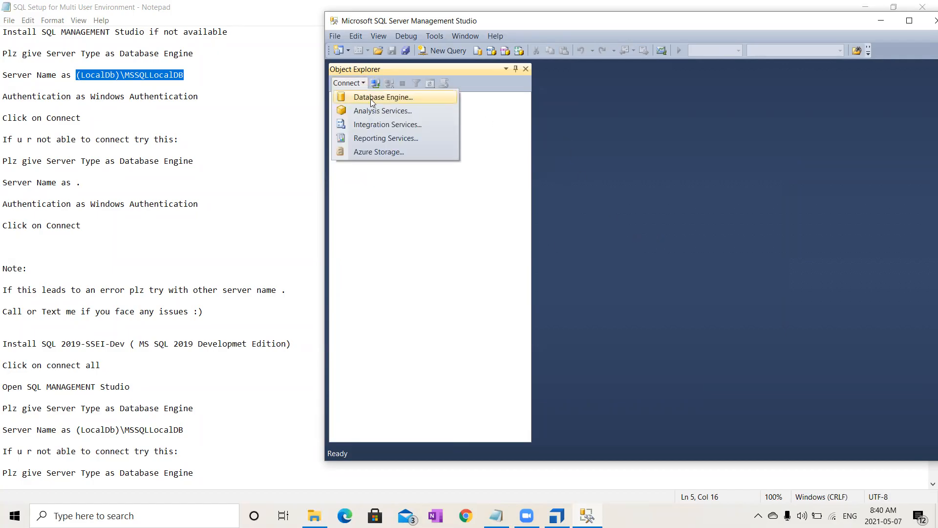
pyautogui.click(371, 98)
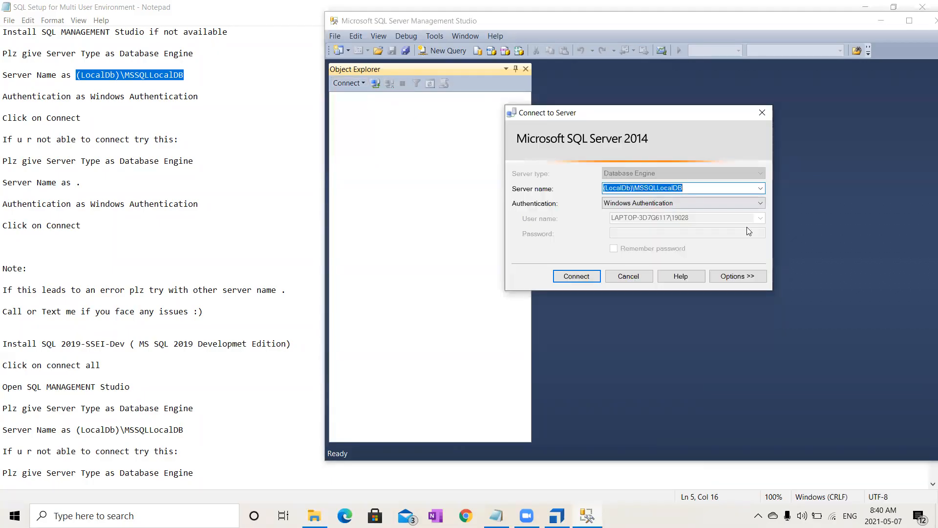
pyautogui.press('BackSpace')
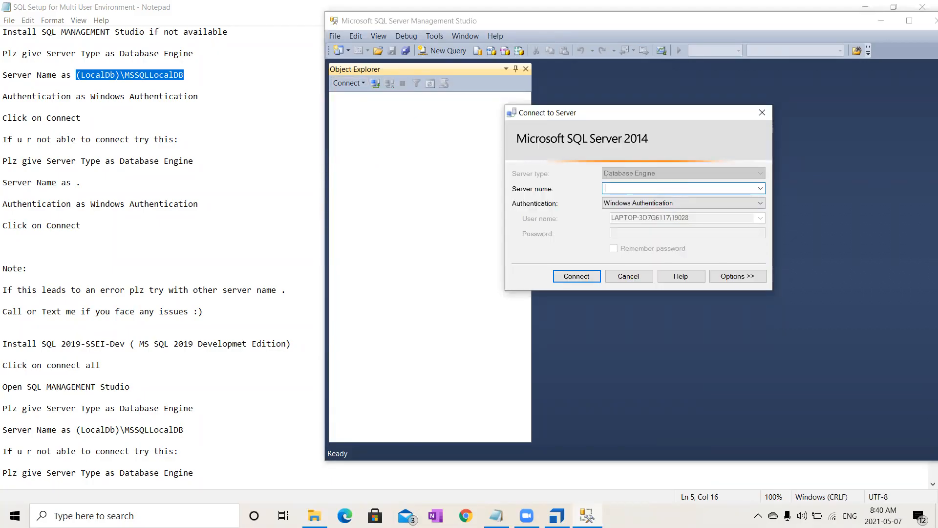
pyautogui.write('.')
pyautogui.click(575, 276)
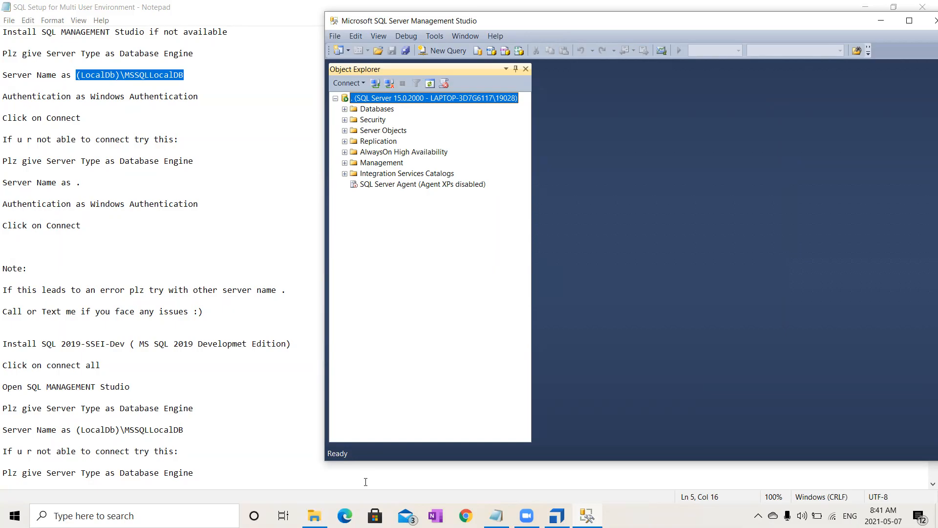
# - Locate the SQL2019-SSEI-Dev installer in the Common folder and return to Management Studio
pyautogui.click(326, 512)
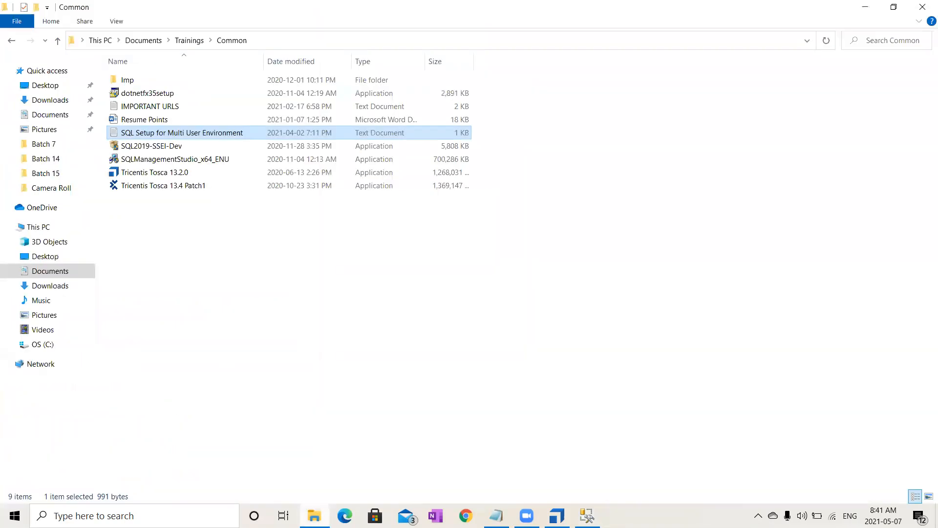
pyautogui.click(174, 149)
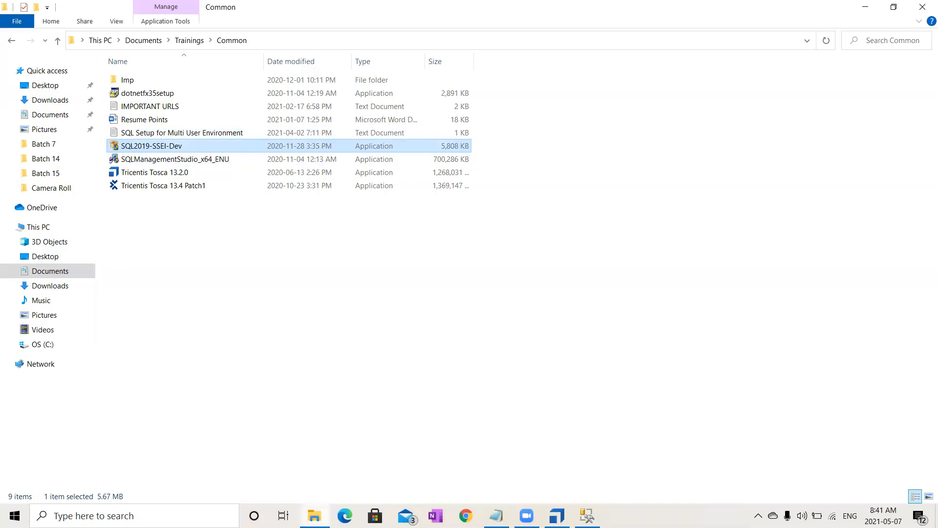
pyautogui.moveTo(587, 516)
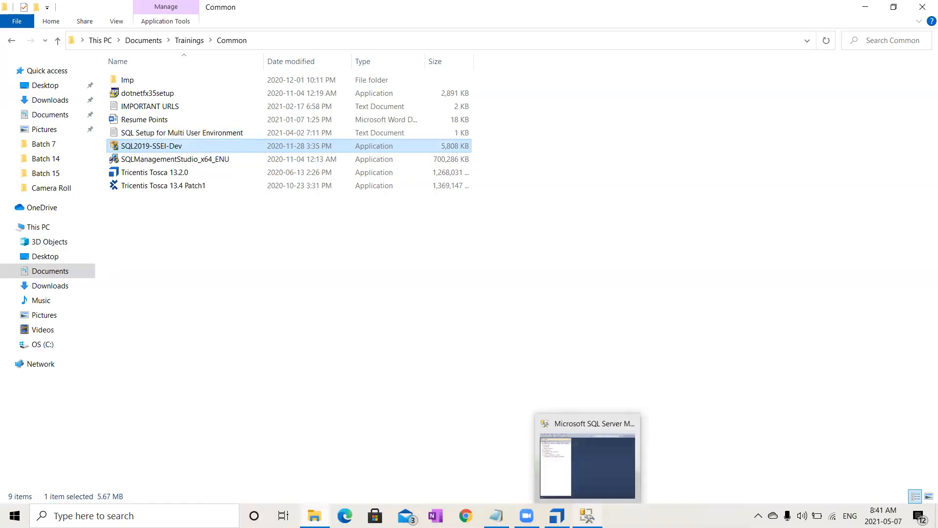
pyautogui.click(577, 455)
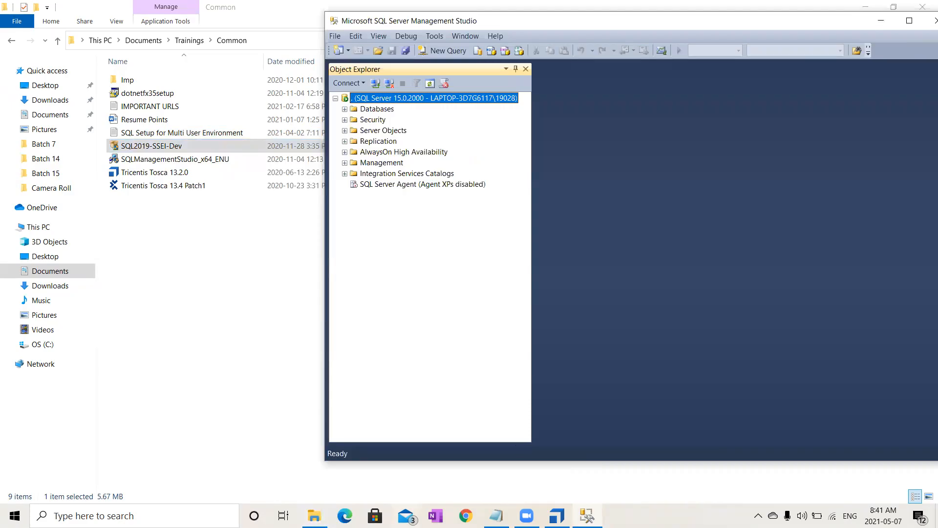
# - Review the remaining SQL setup notes, and close the notes, Management Studio and the Common folder
pyautogui.moveTo(314, 515)
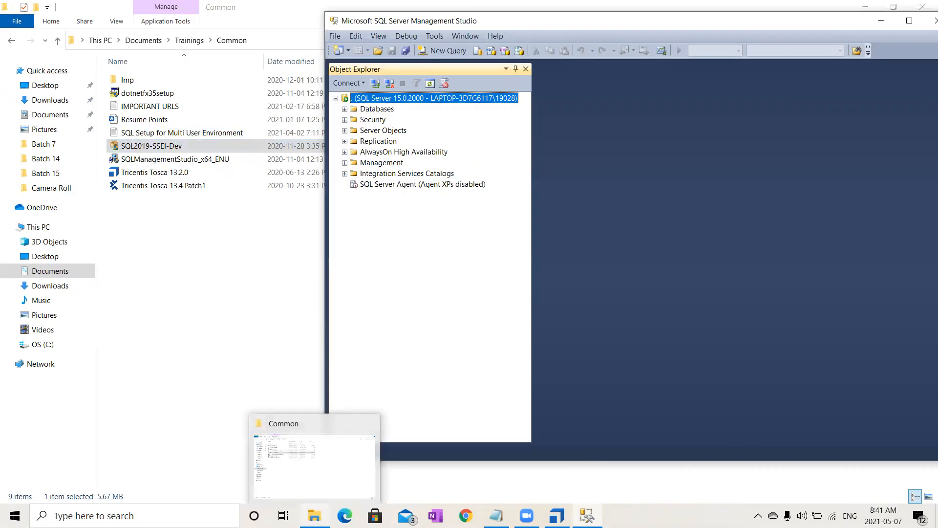
pyautogui.click(496, 515)
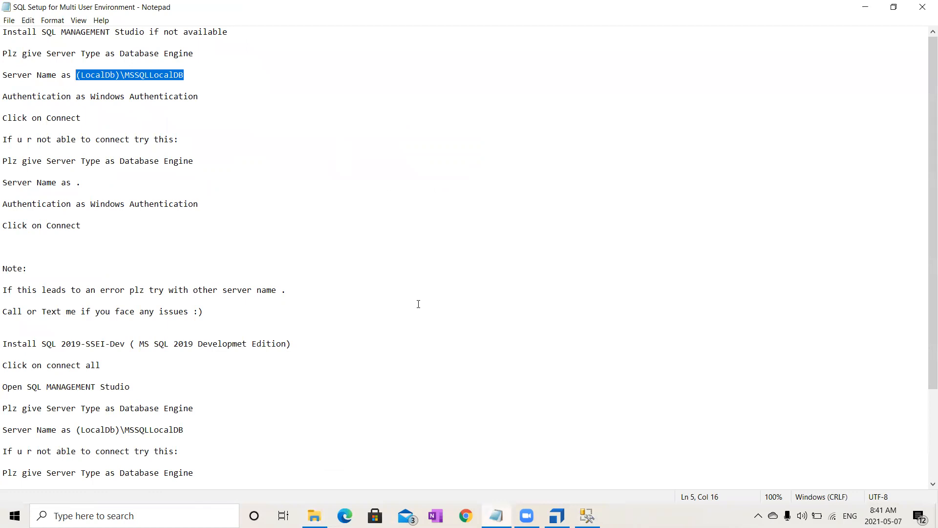
pyautogui.moveTo(923, 266); pyautogui.dragTo(924, 353)
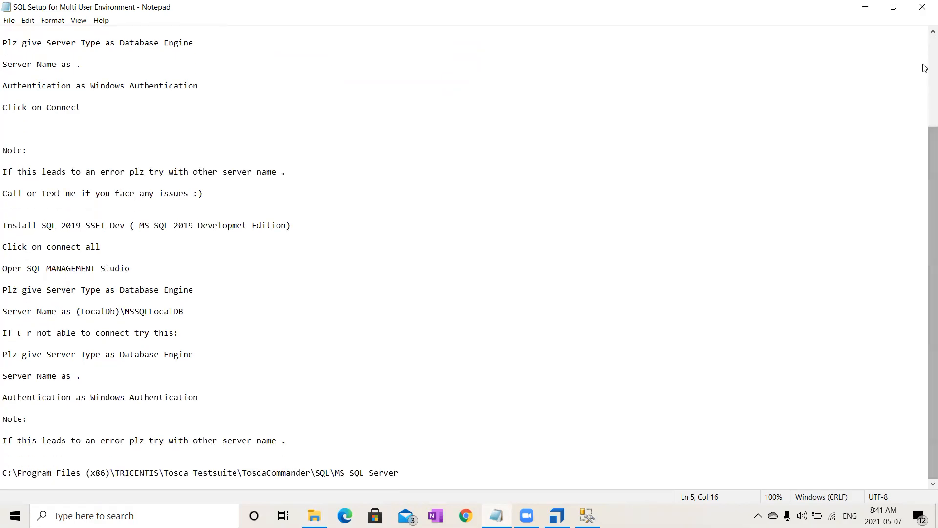
pyautogui.click(924, 6)
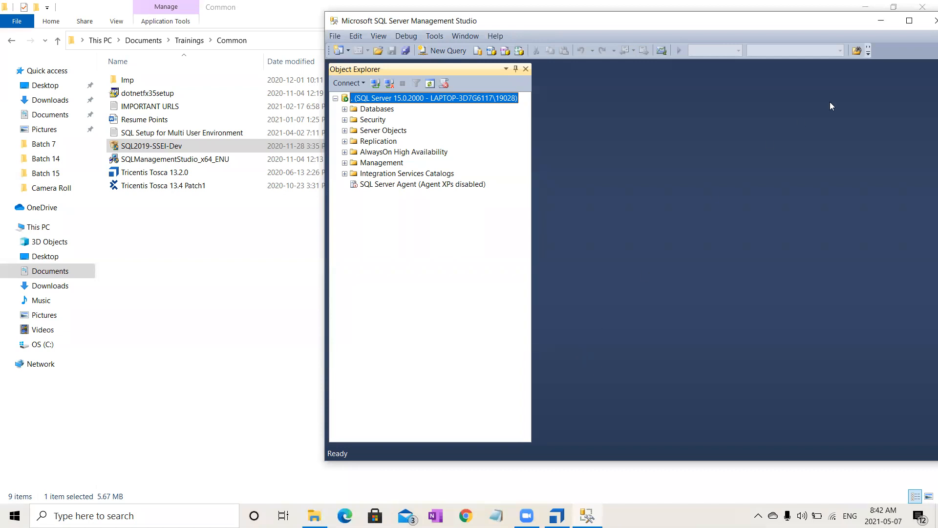
pyautogui.click(925, 21)
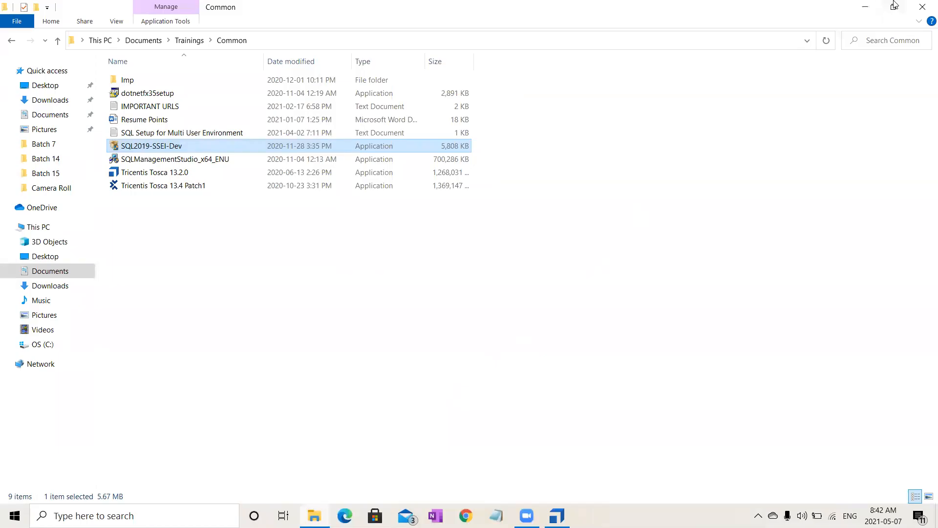
pyautogui.click(925, 6)
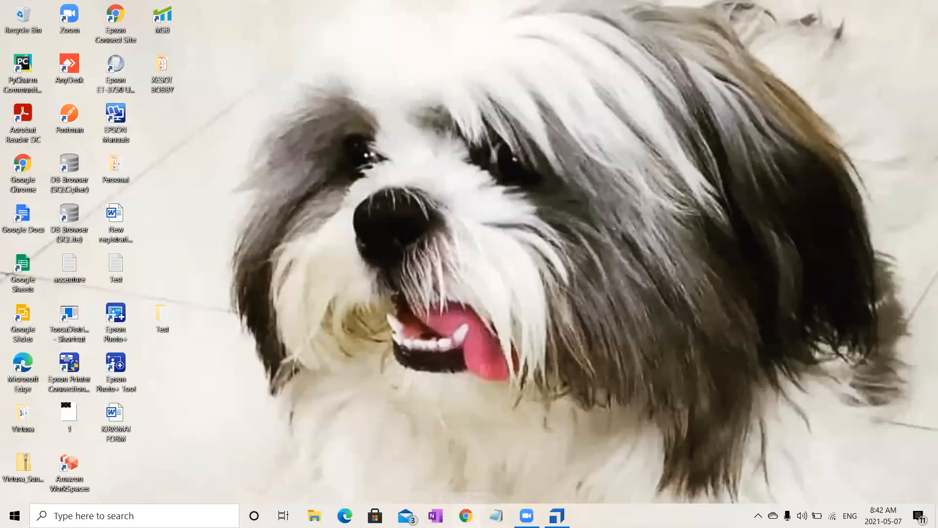
# - Open Google in Chrome, switch to the training batch's Google account and open the Common folder in its Drive
pyautogui.click(466, 515)
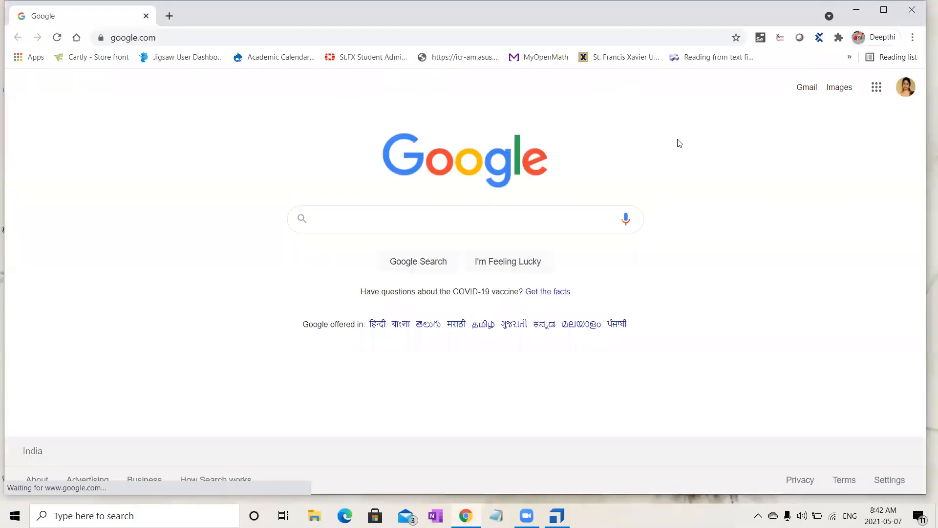
pyautogui.click(904, 93)
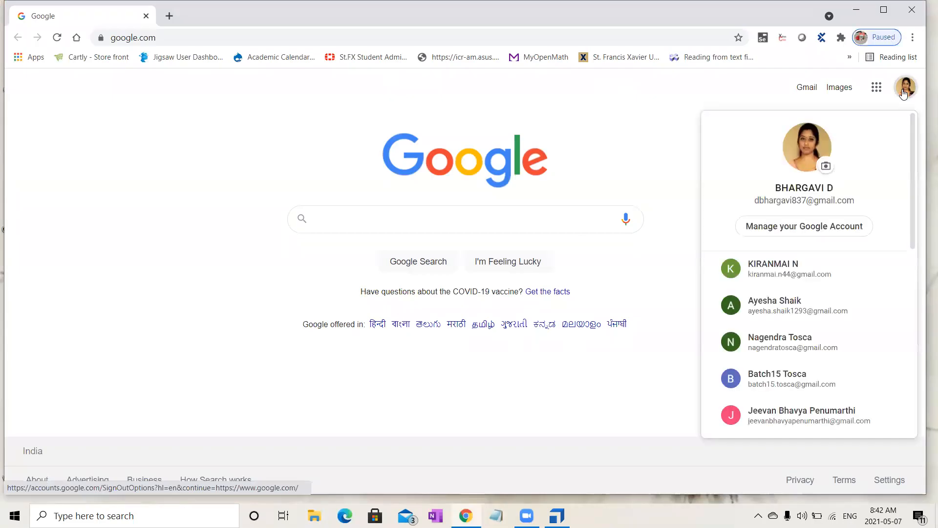
pyautogui.click(813, 384)
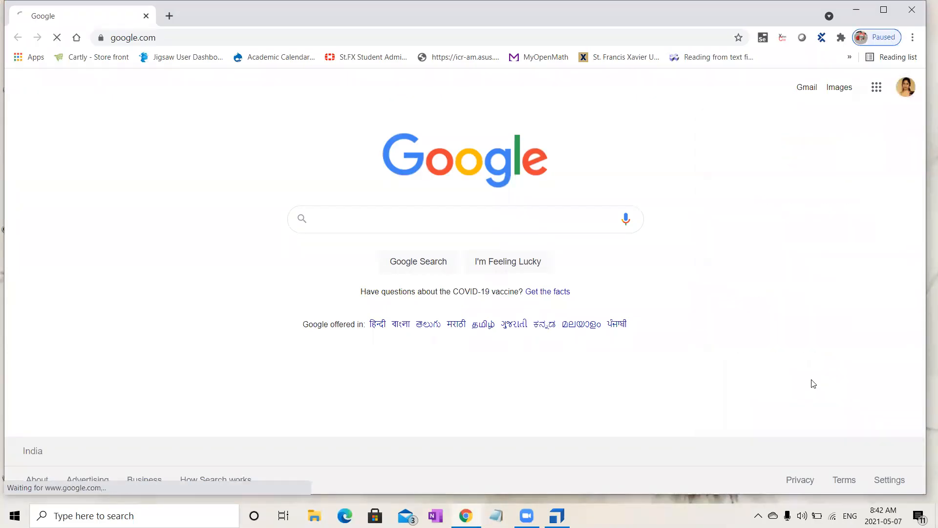
pyautogui.click(877, 88)
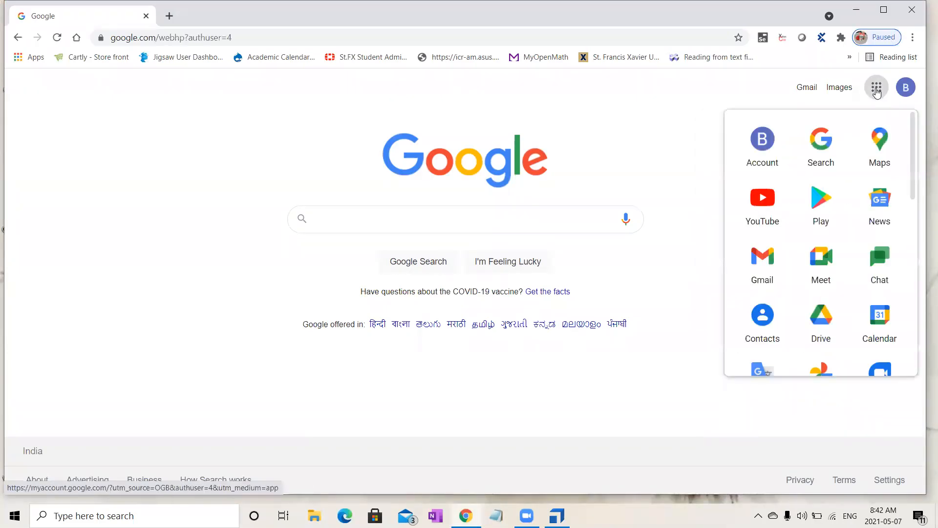
pyautogui.click(827, 326)
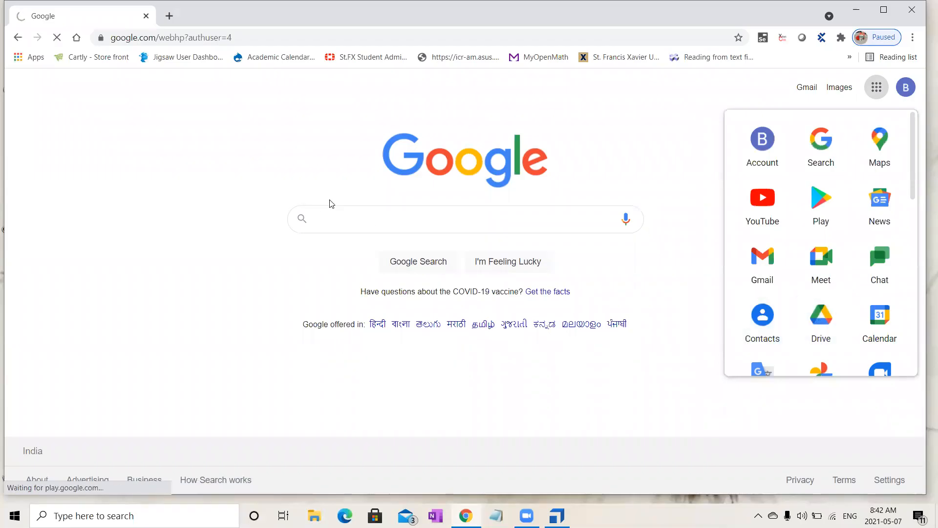
pyautogui.doubleClick(381, 349)
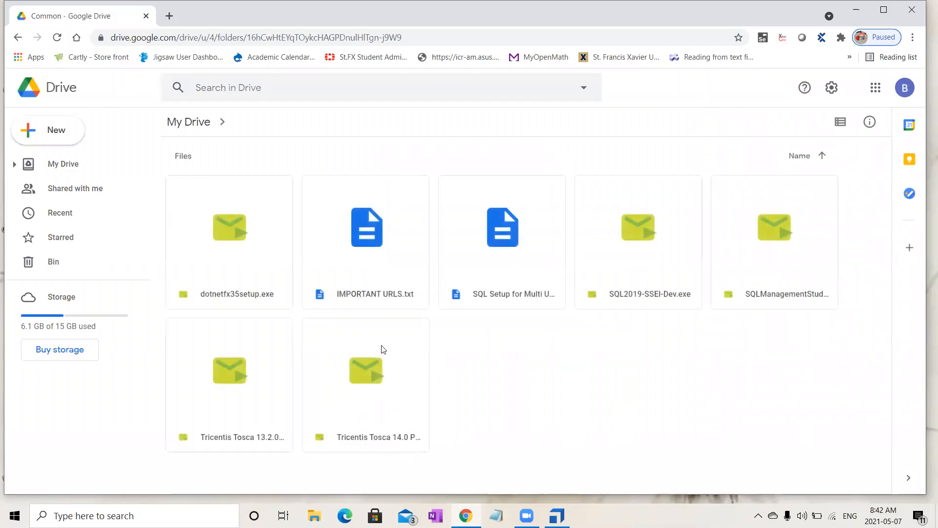
# - Locate the SQL setup notes, SQL Management Studio and SQL2019-SSEI-Dev.exe files in the Drive folder, and close the browser
pyautogui.click(497, 280)
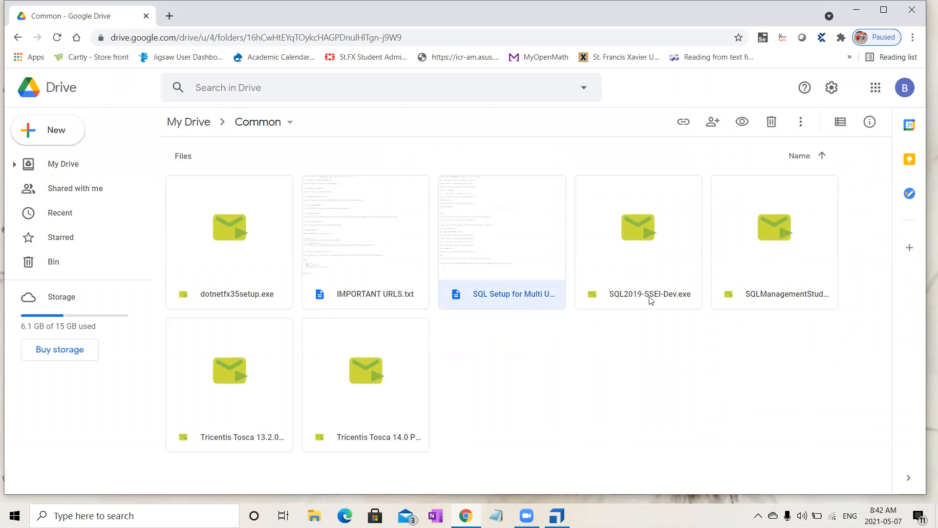
pyautogui.click(787, 304)
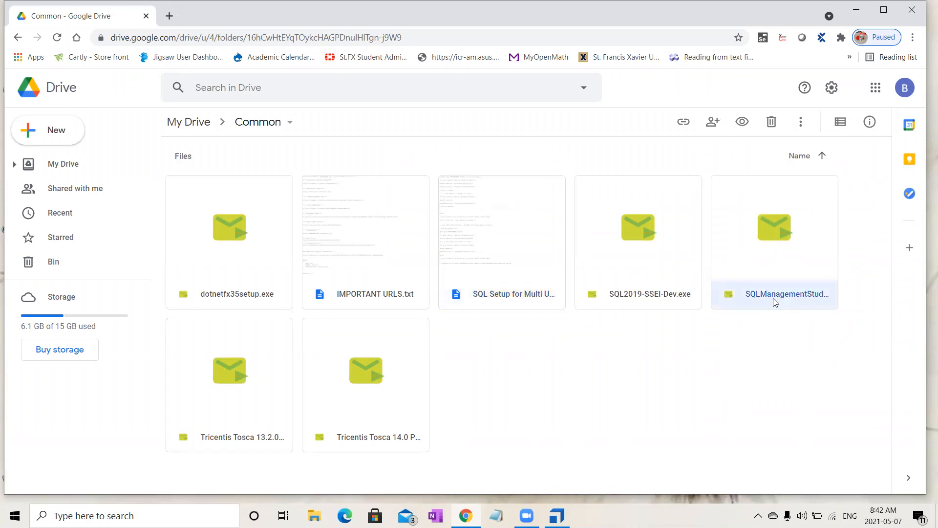
pyautogui.click(640, 306)
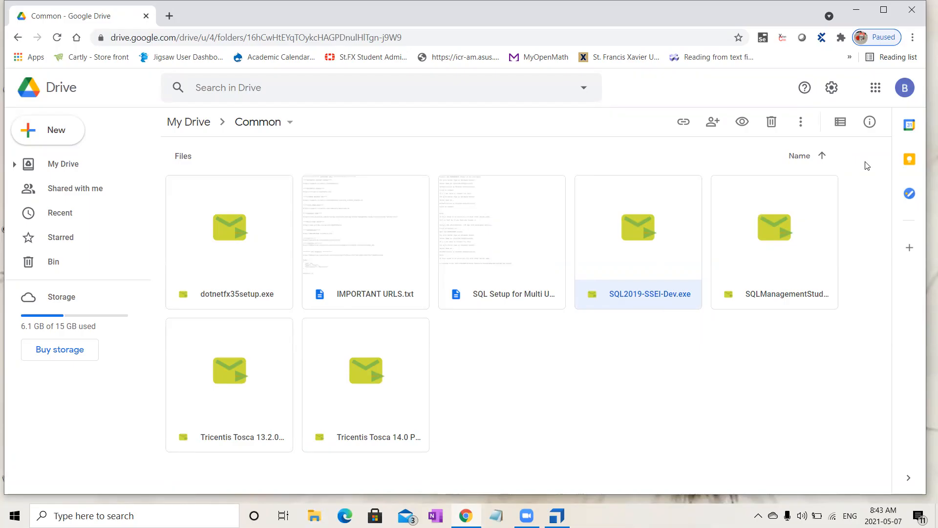
pyautogui.click(911, 14)
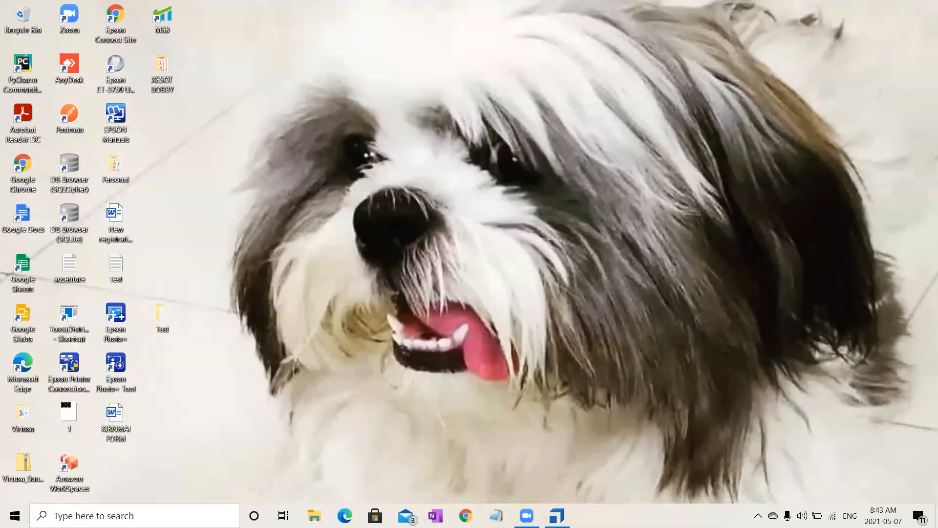
# - Open demowebshop.tricentis.com in Chrome, go to the Apparel & Shoes category and maximize the browser window
pyautogui.click(557, 515)
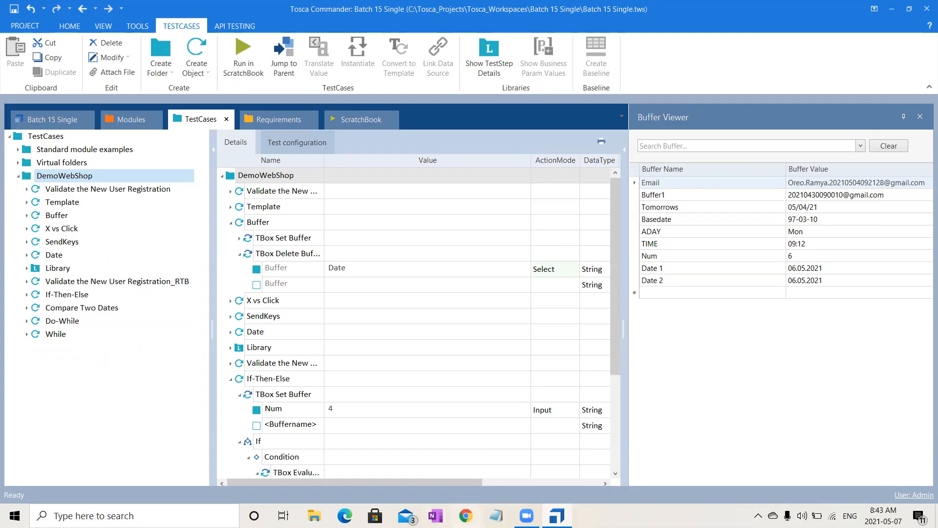
pyautogui.click(466, 516)
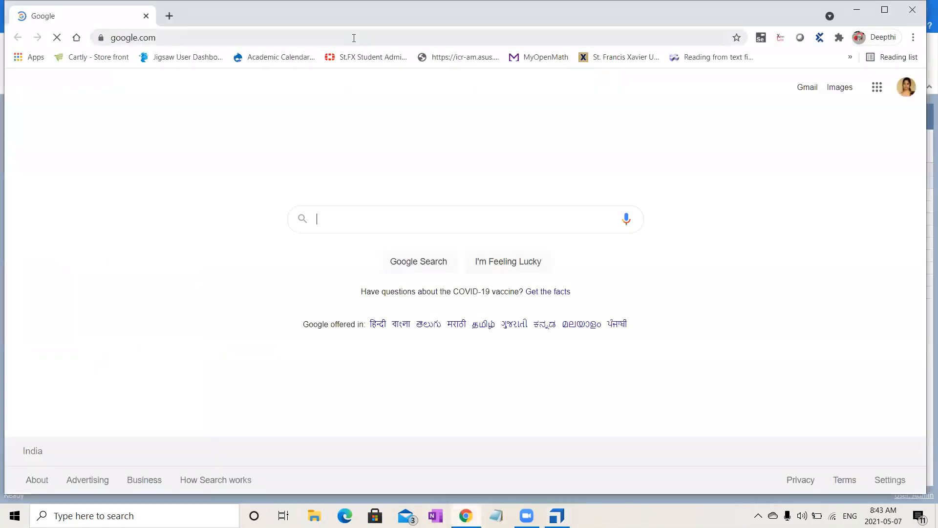
pyautogui.click(226, 32)
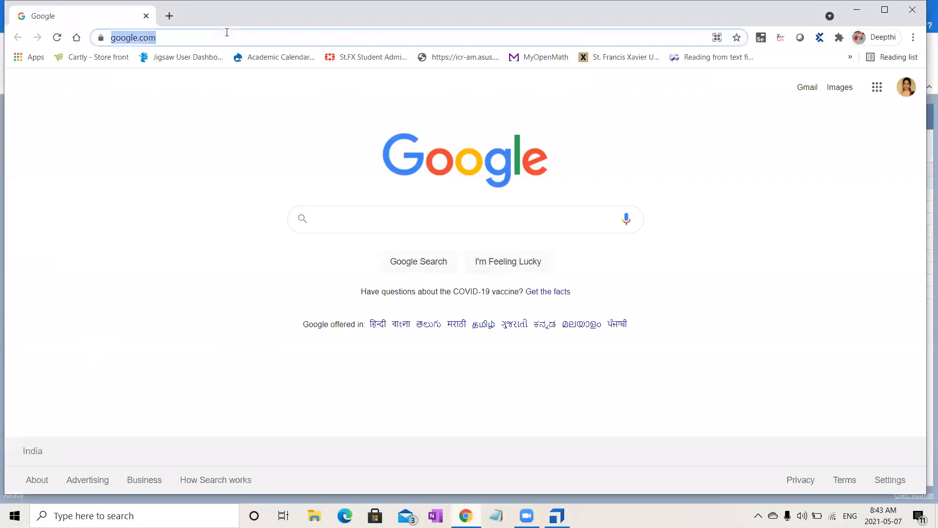
pyautogui.write('demowebshop.tricentis')
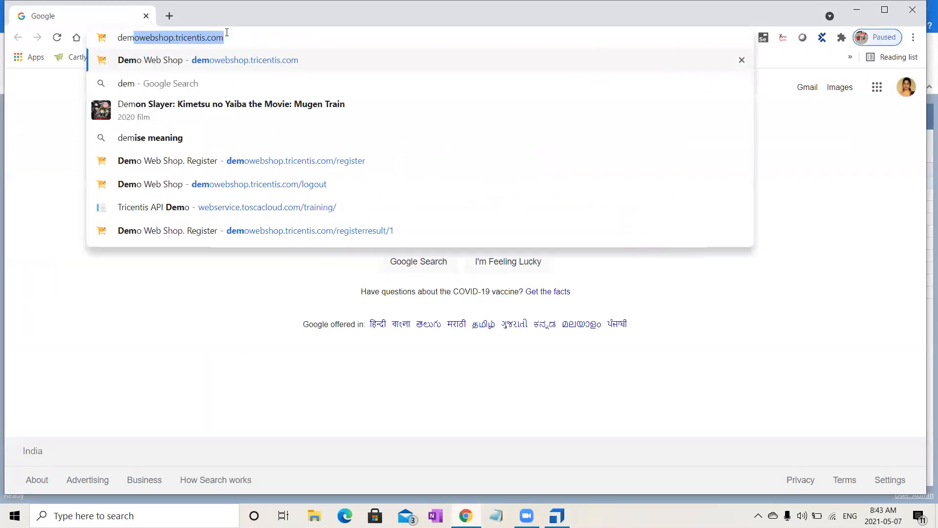
pyautogui.press('Return')
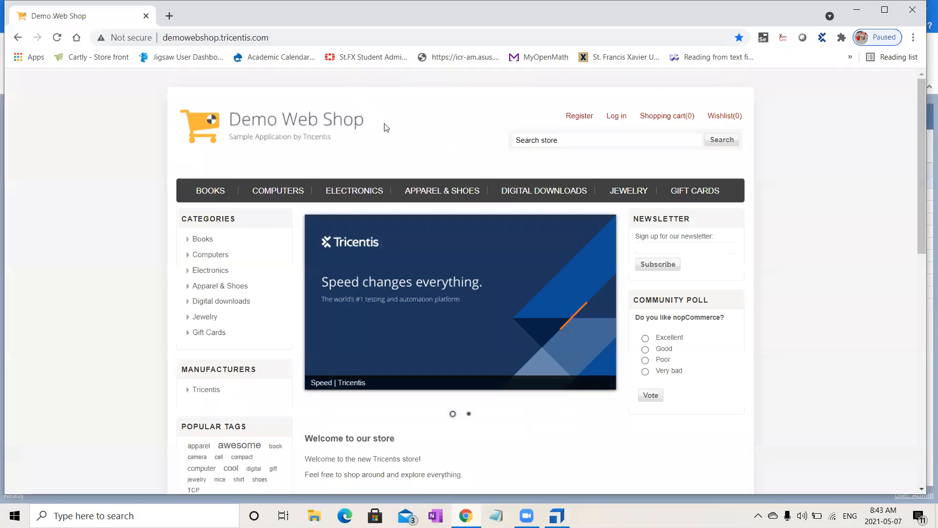
pyautogui.click(448, 192)
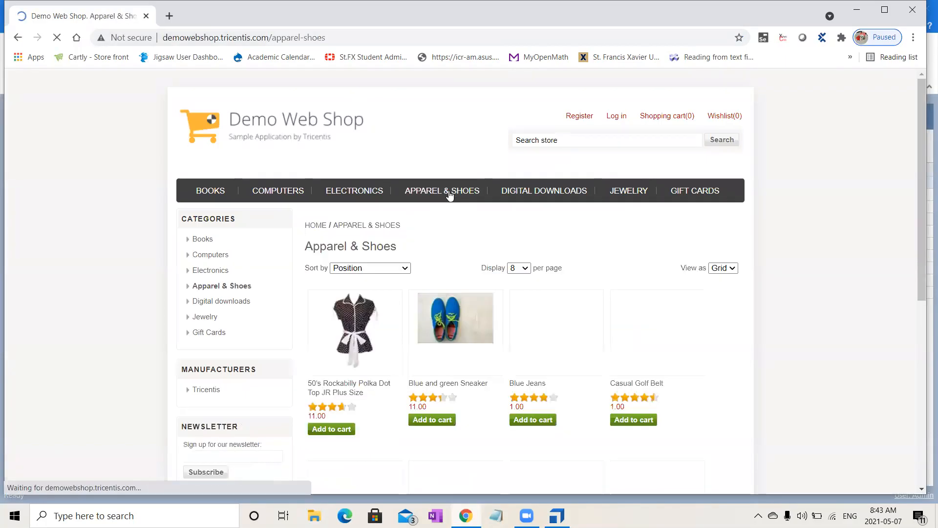
pyautogui.click(884, 10)
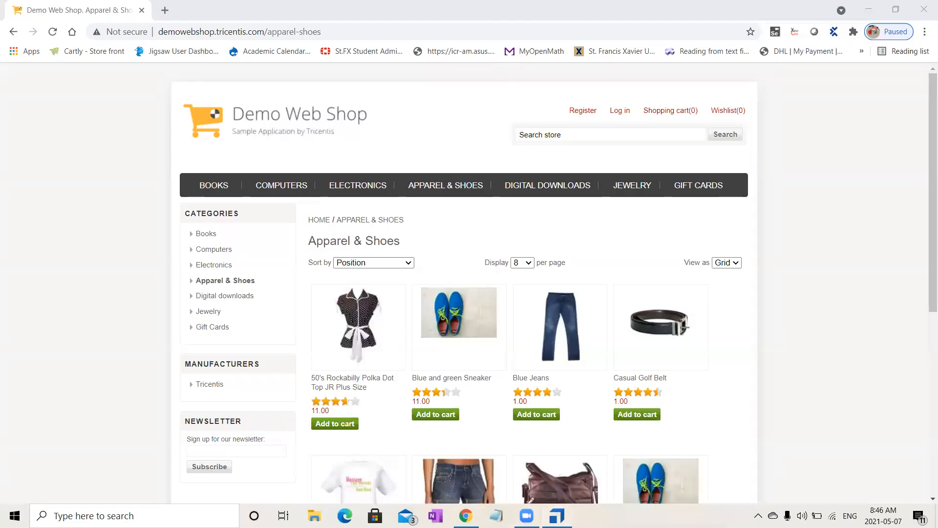
# - Switch to Tosca Commander and expand the DemoWebShop folder under Modules
pyautogui.hotkey('alt', 'Tab')
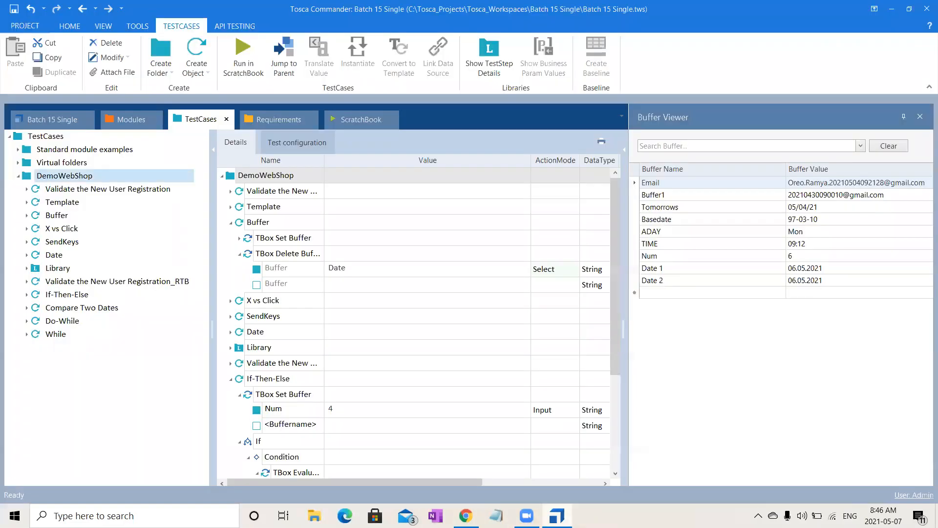
pyautogui.click(125, 118)
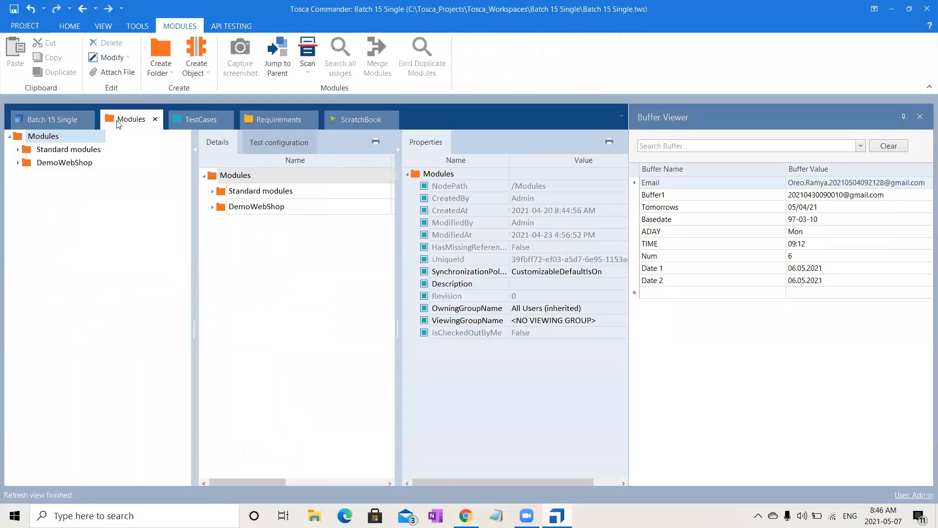
pyautogui.click(17, 163)
pyautogui.click(56, 164)
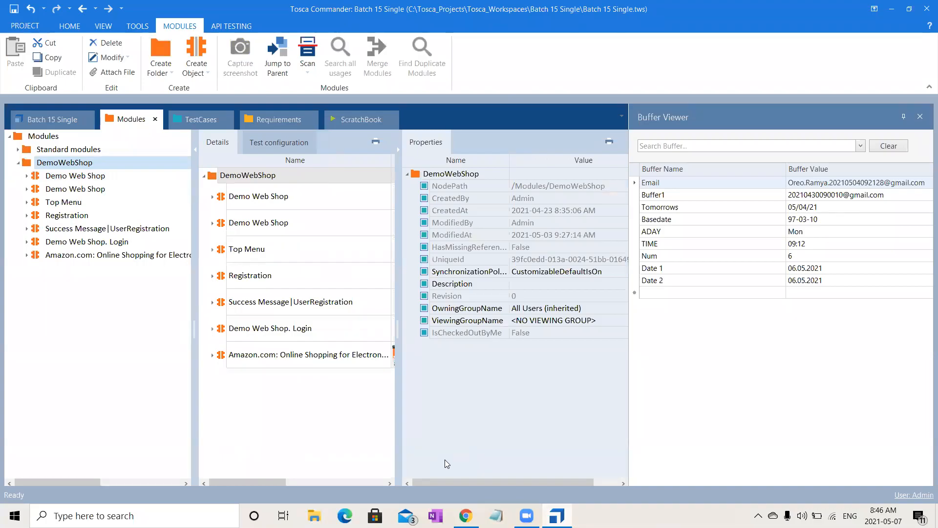
pyautogui.click(523, 10)
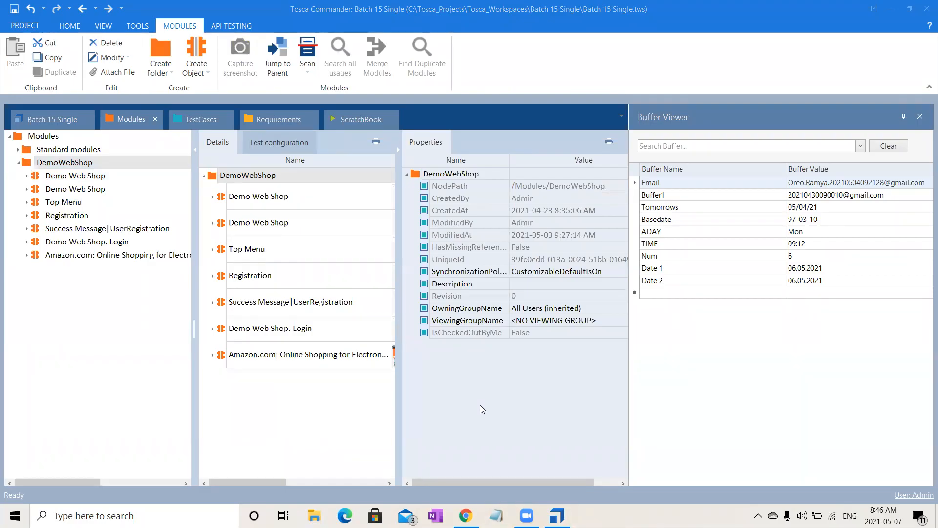
pyautogui.click(110, 164)
pyautogui.rightClick(110, 165)
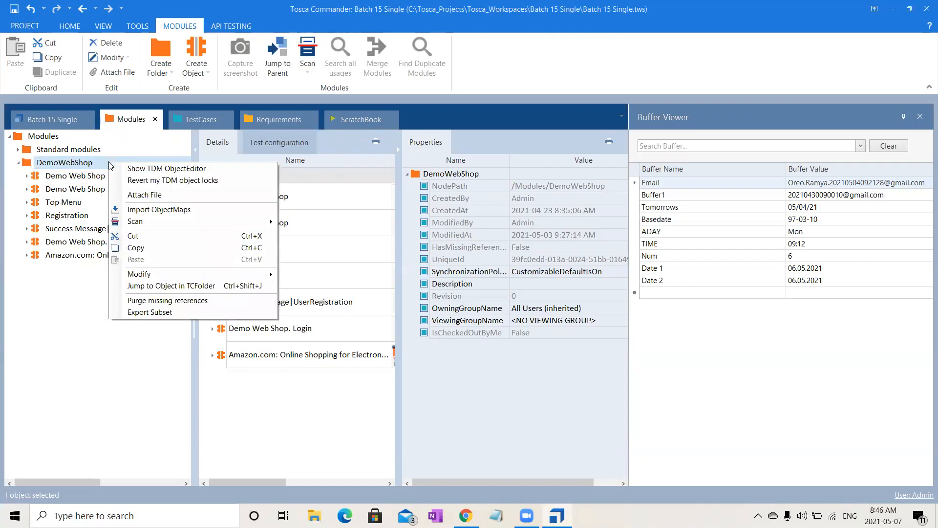
pyautogui.click(379, 476)
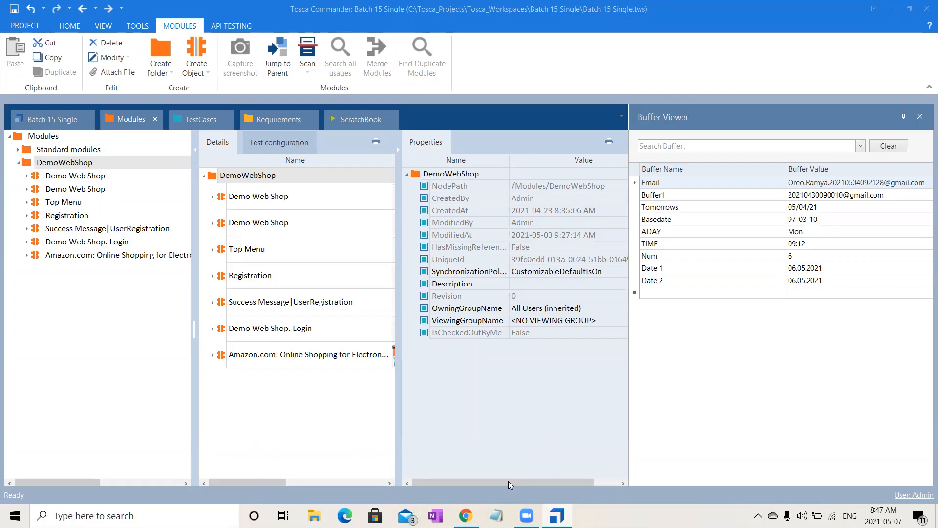
# - Bring the Apparel & Shoes product images into view in Chrome and scan that page as HTML into the DemoWebShop module folder
pyautogui.click(466, 515)
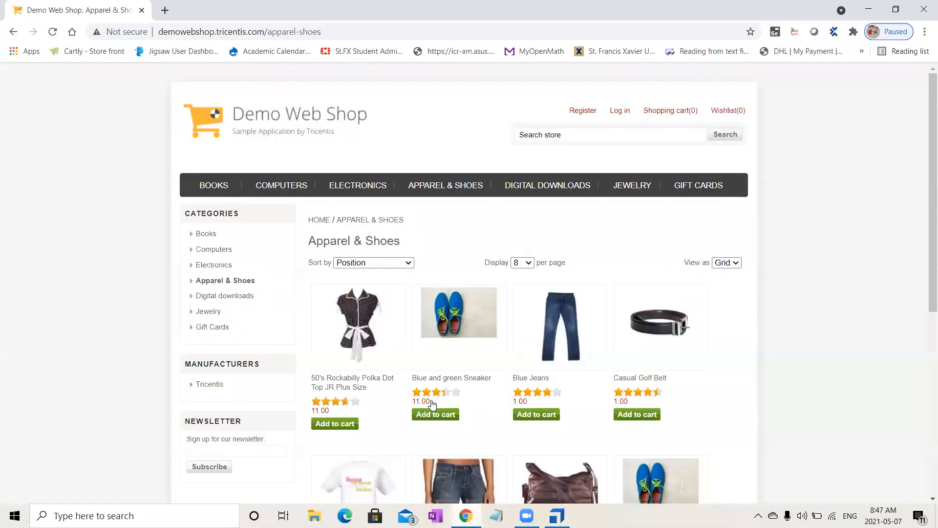
pyautogui.moveTo(923, 280); pyautogui.dragTo(927, 369)
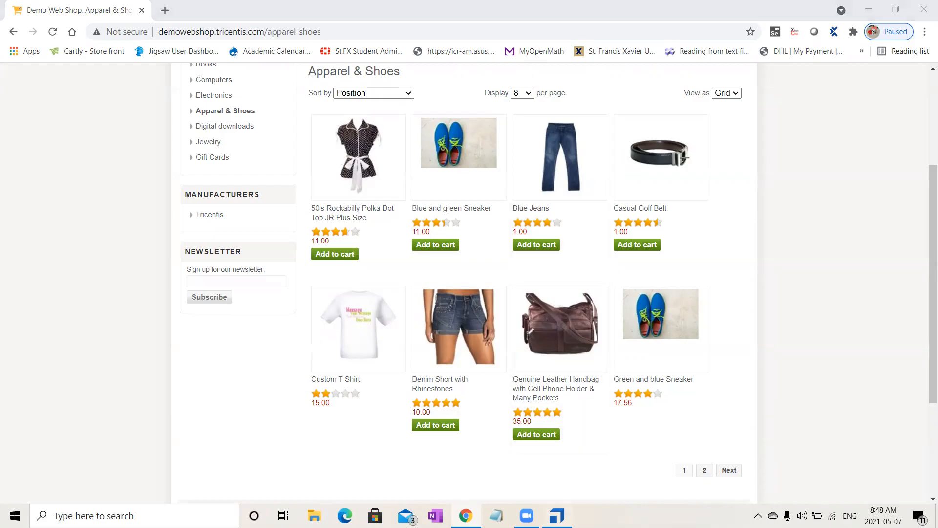
pyautogui.hotkey('alt', 'Tab')
pyautogui.click(79, 163)
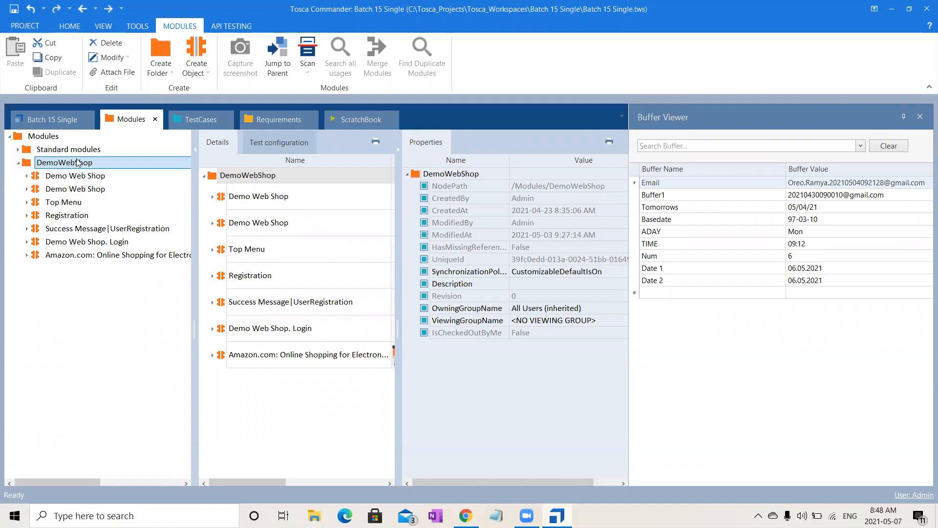
pyautogui.rightClick(78, 162)
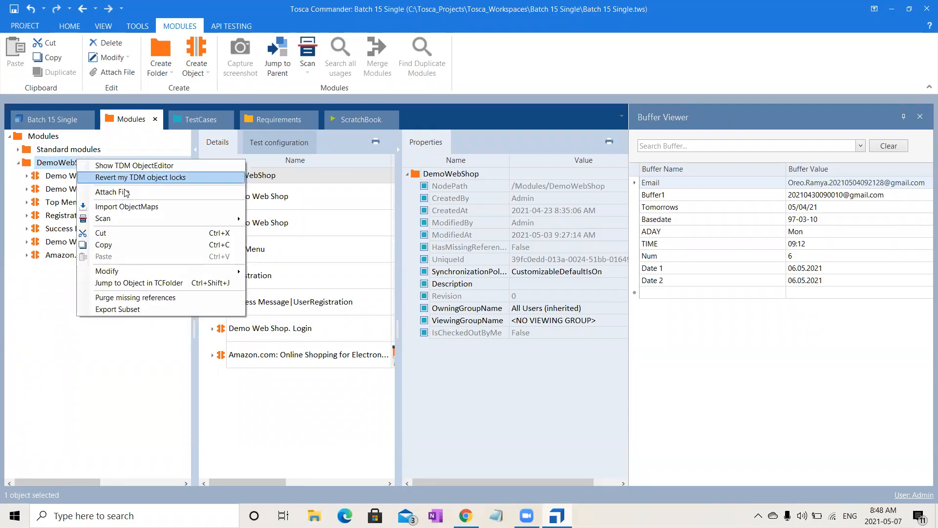
pyautogui.moveTo(156, 219)
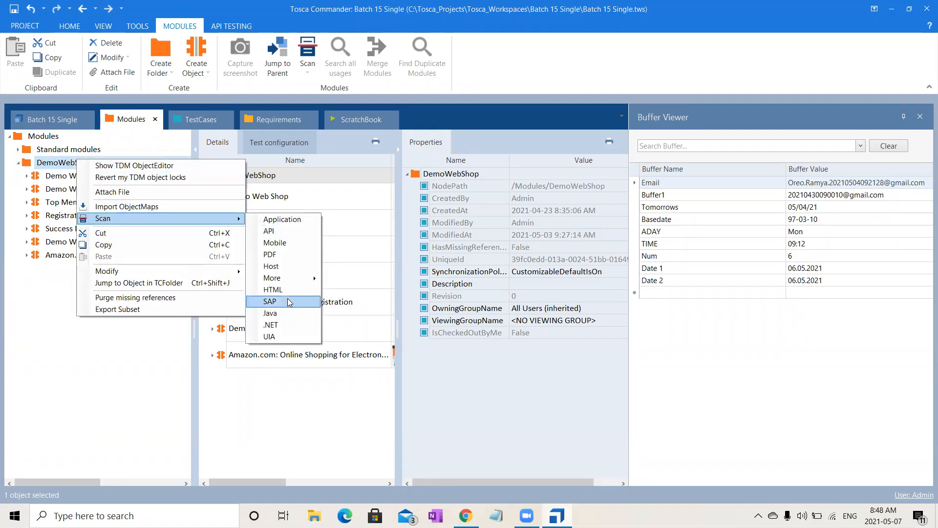
pyautogui.click(291, 290)
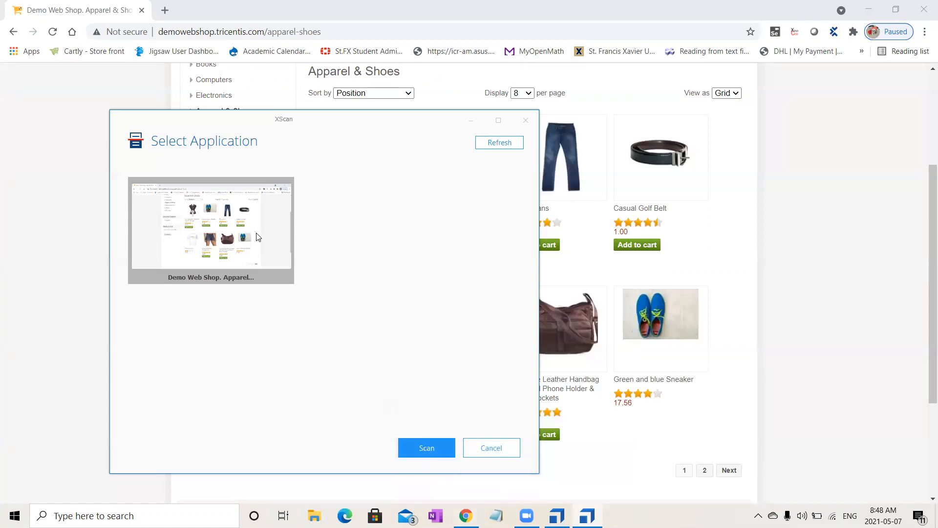
pyautogui.doubleClick(259, 237)
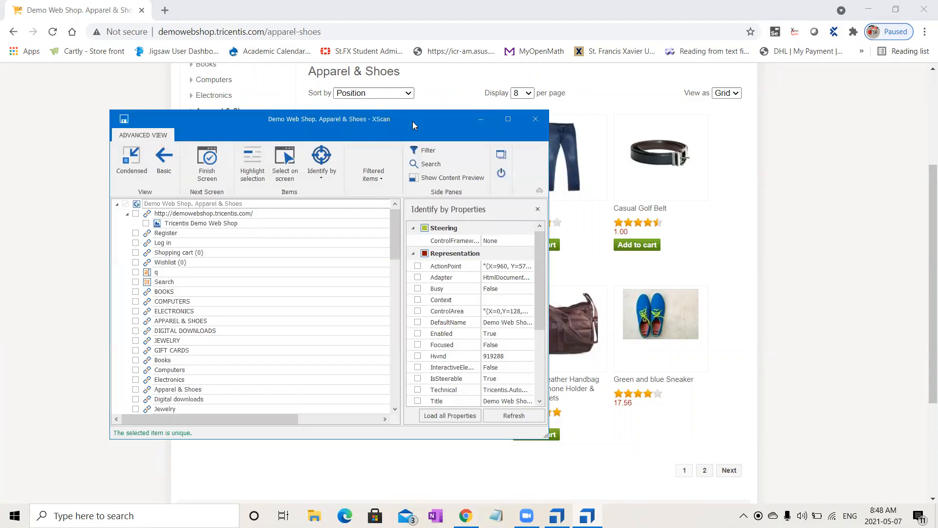
# - Select the 50's Rockabilly Polka Dot Top, Blue and green Sneaker and Blue Jeans images on screen as scan items
pyautogui.moveTo(412, 122); pyautogui.dragTo(756, 243)
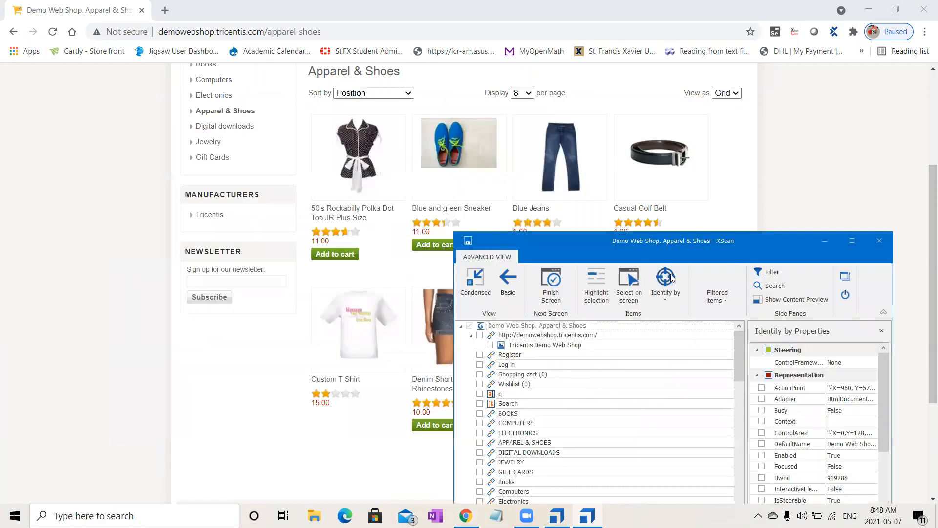
pyautogui.click(630, 290)
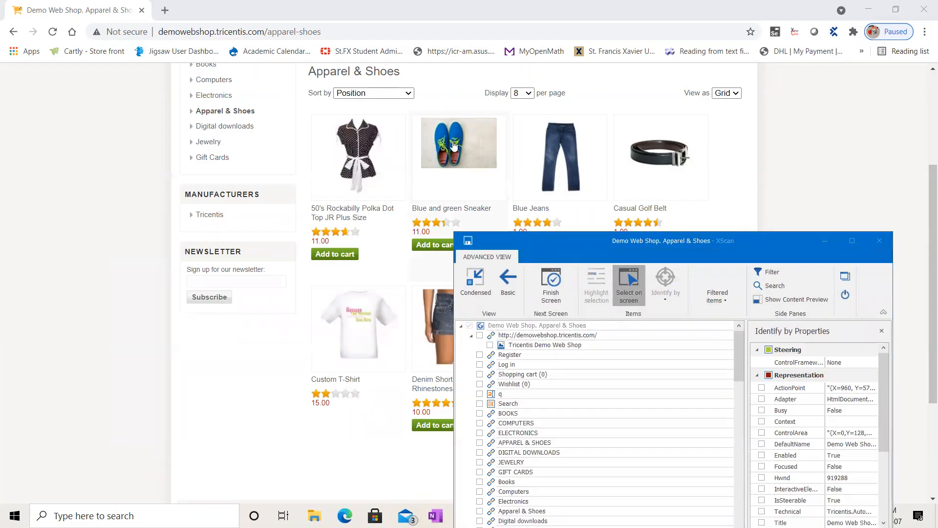
pyautogui.click(344, 177)
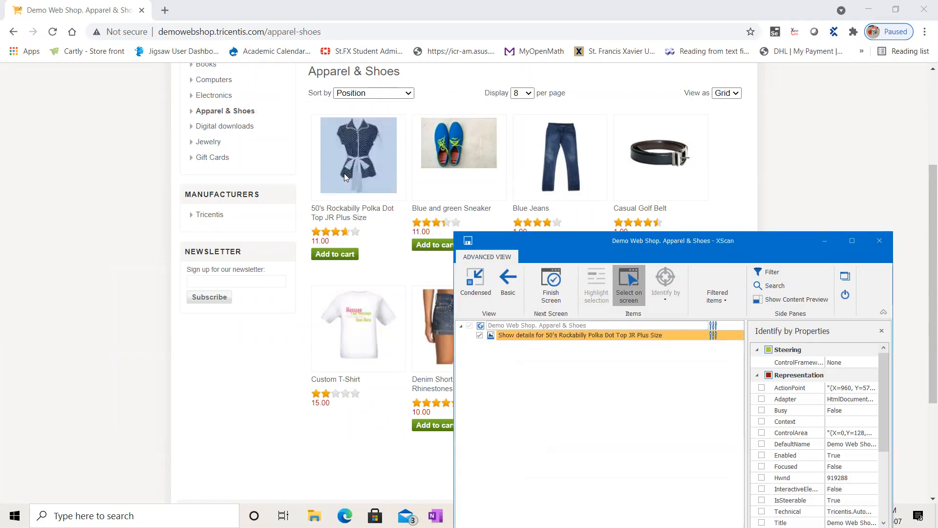
pyautogui.click(464, 149)
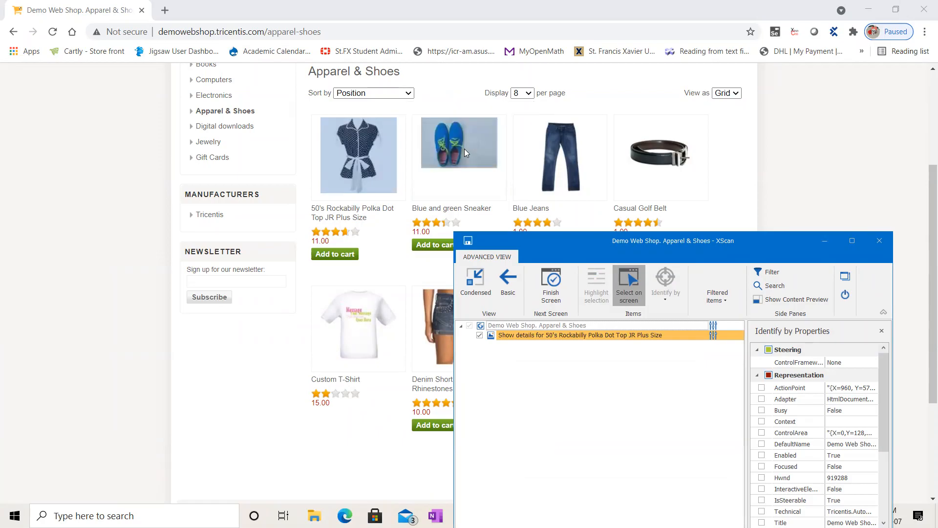
pyautogui.click(576, 176)
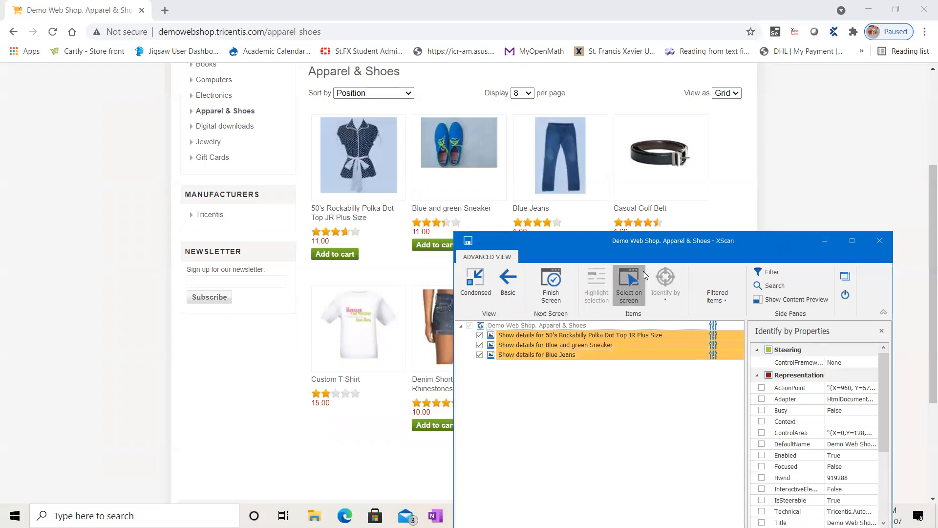
pyautogui.click(630, 296)
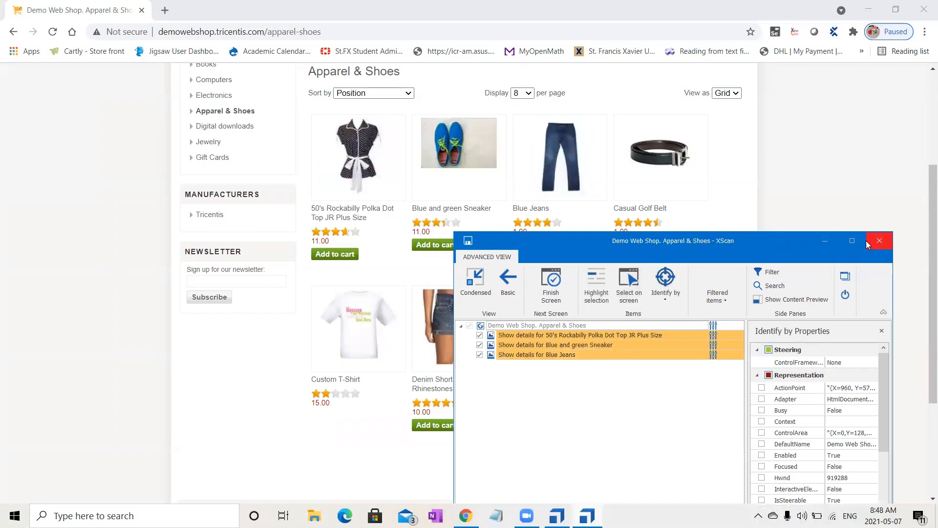
# - Maximize XScan, widen the properties area and compare the identification properties of the three scanned product images
pyautogui.click(852, 240)
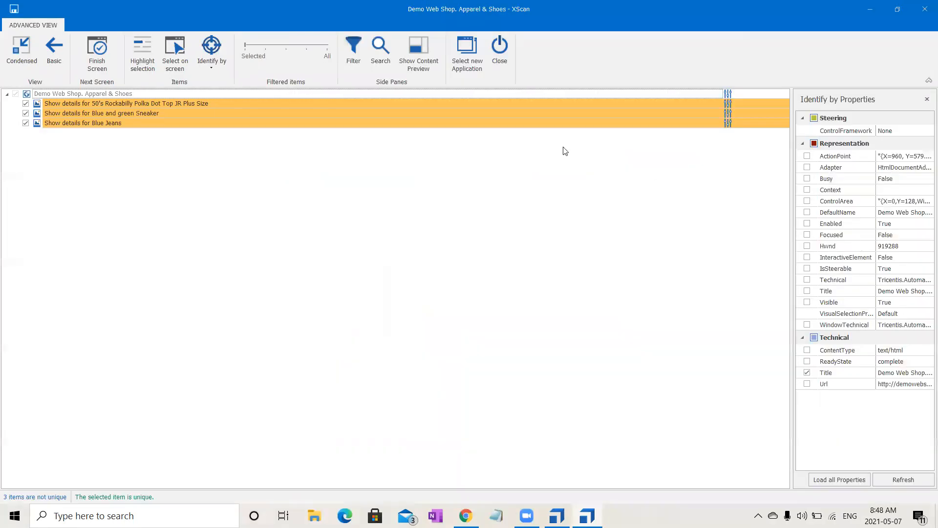
pyautogui.doubleClick(504, 103)
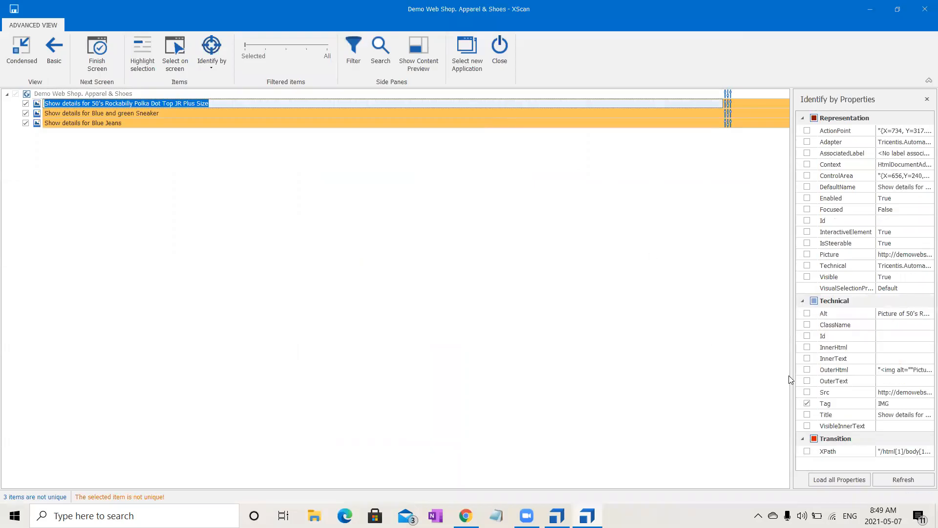
pyautogui.moveTo(792, 374); pyautogui.dragTo(592, 409)
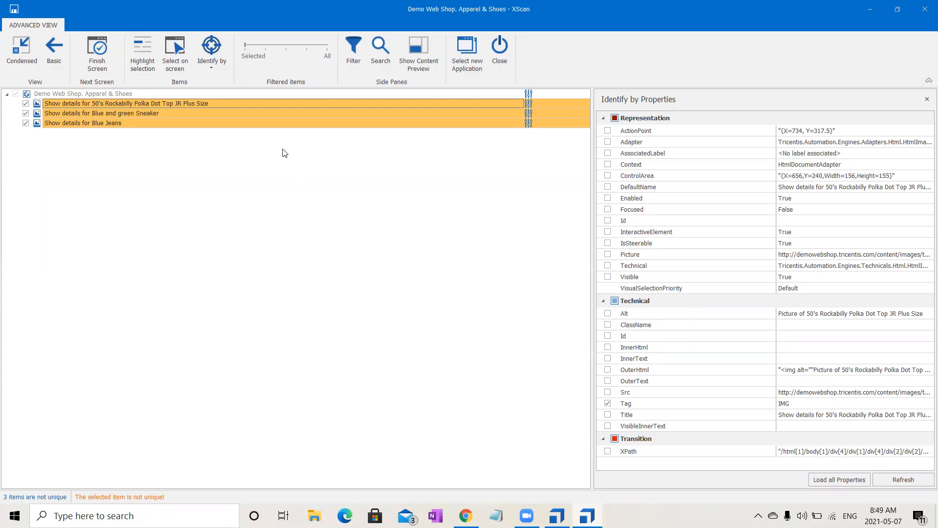
pyautogui.doubleClick(256, 116)
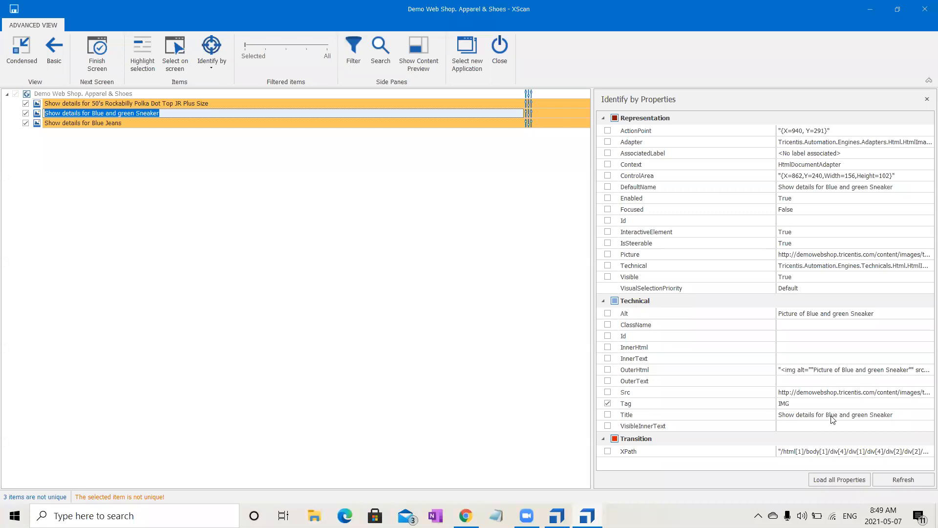
pyautogui.click(278, 123)
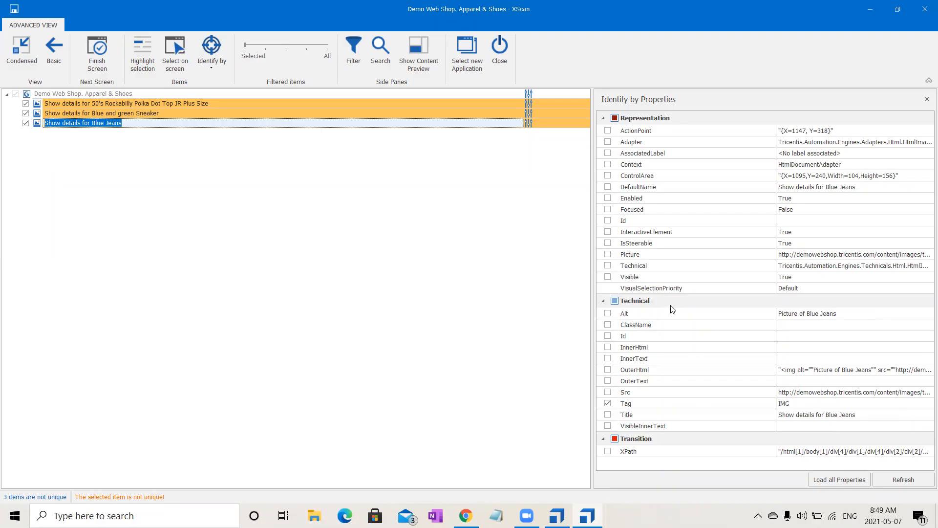
# - Add Title as an identification property of the 50's Rockabilly Polka Dot Top image and set its value to "Show details for *"
pyautogui.click(444, 103)
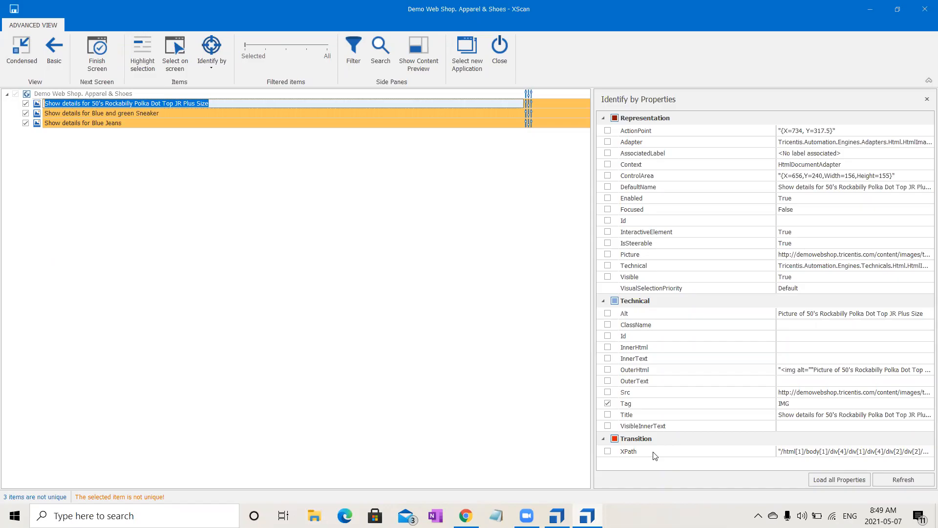
pyautogui.click(608, 415)
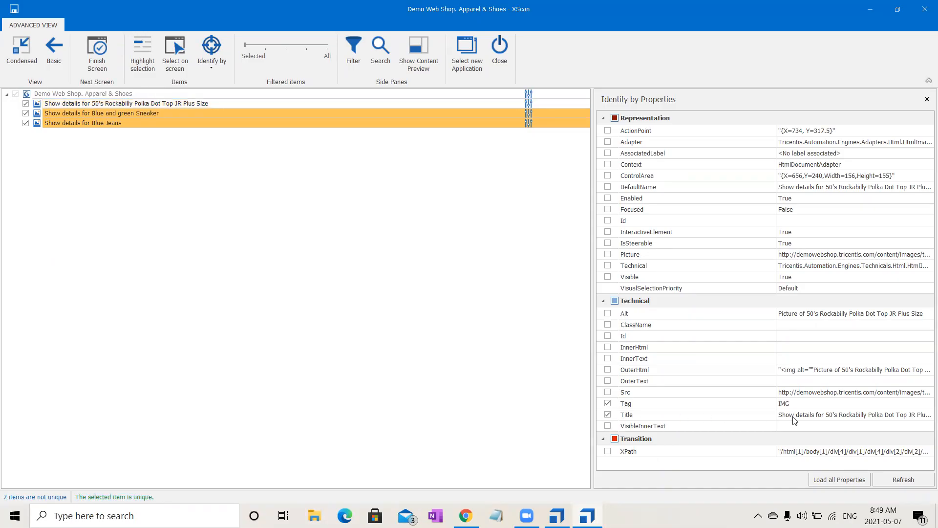
pyautogui.click(826, 419)
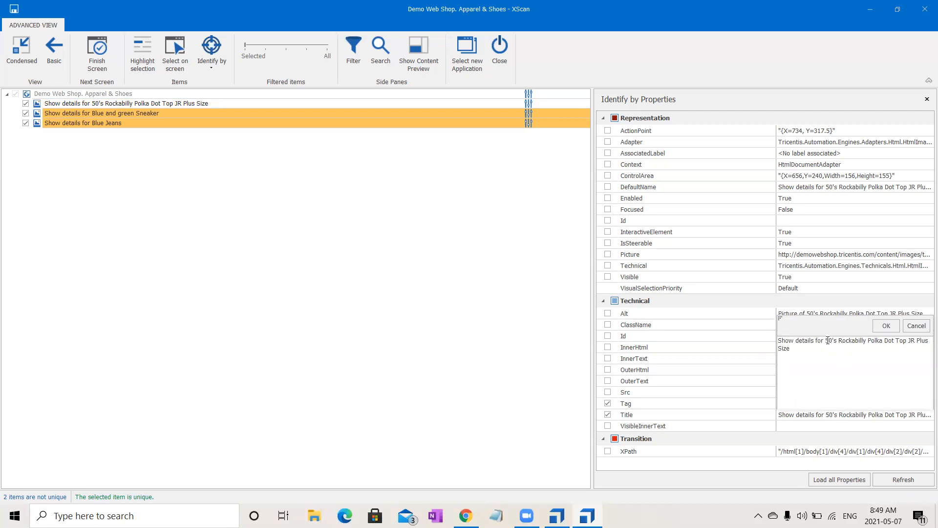
pyautogui.moveTo(825, 342); pyautogui.dragTo(836, 355)
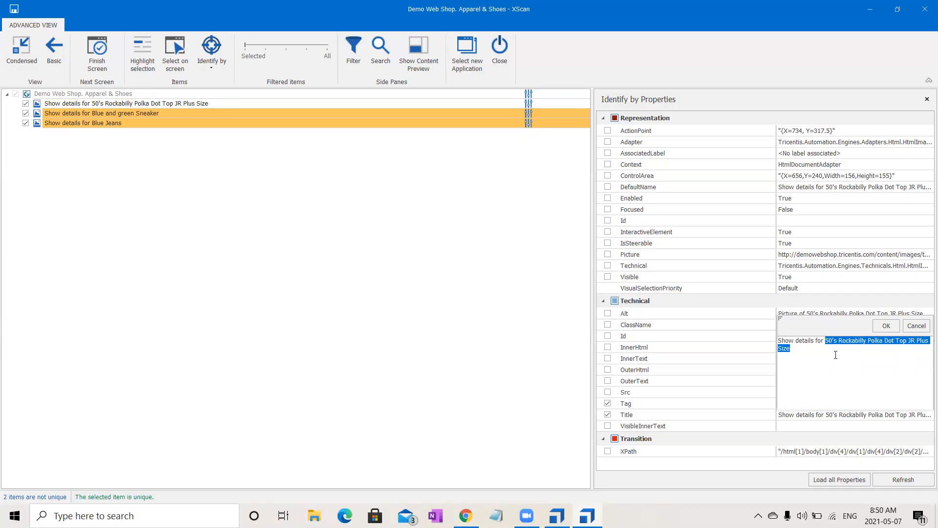
pyautogui.write('*')
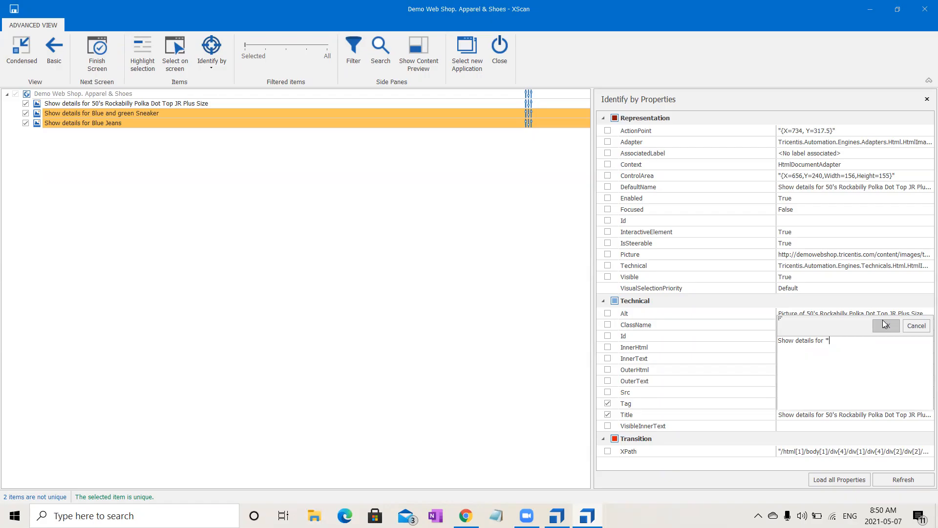
pyautogui.click(884, 325)
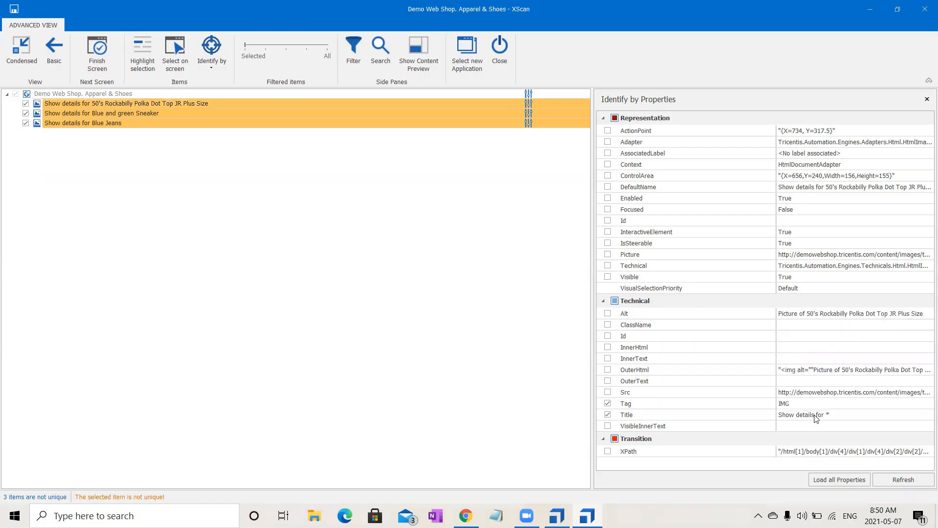
# - Remove the Blue and green Sneaker and Blue Jeans images from the scan items, keeping only the Polka Dot Top image
pyautogui.click(299, 105)
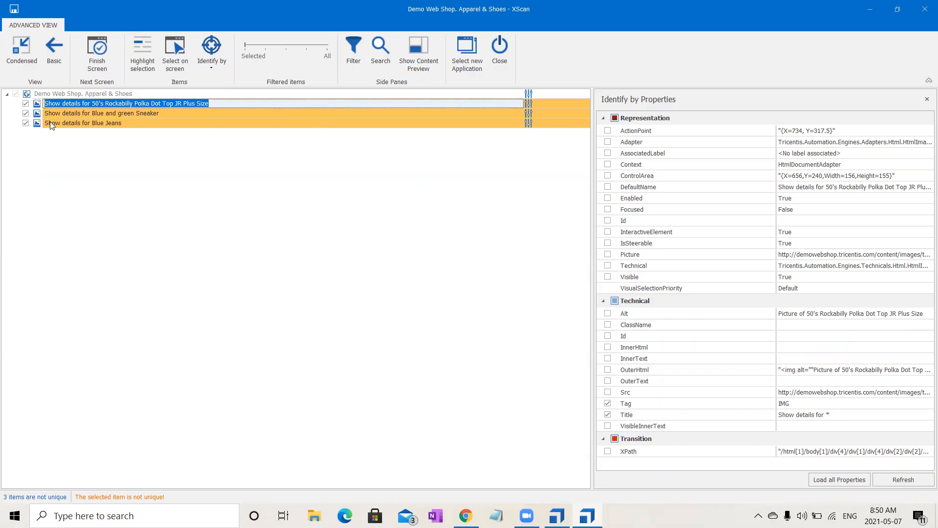
pyautogui.click(26, 115)
pyautogui.click(26, 114)
pyautogui.click(27, 114)
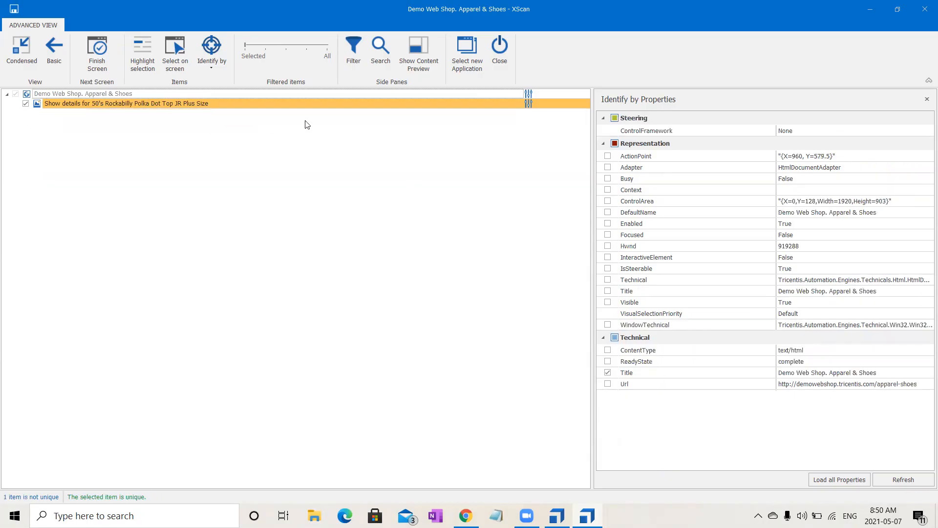
# - Open index-based identification for the 50's Rockabilly Polka Dot Top image and examine its index option
pyautogui.click(339, 106)
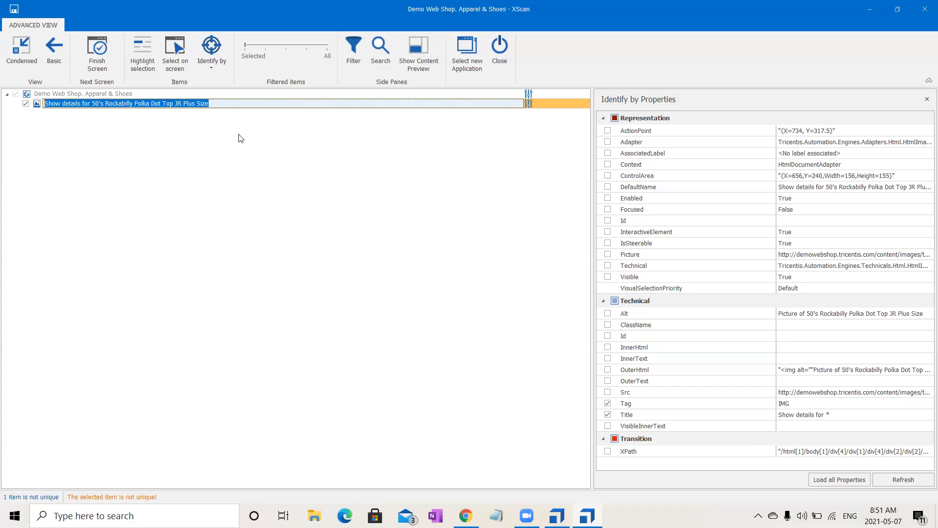
pyautogui.click(200, 69)
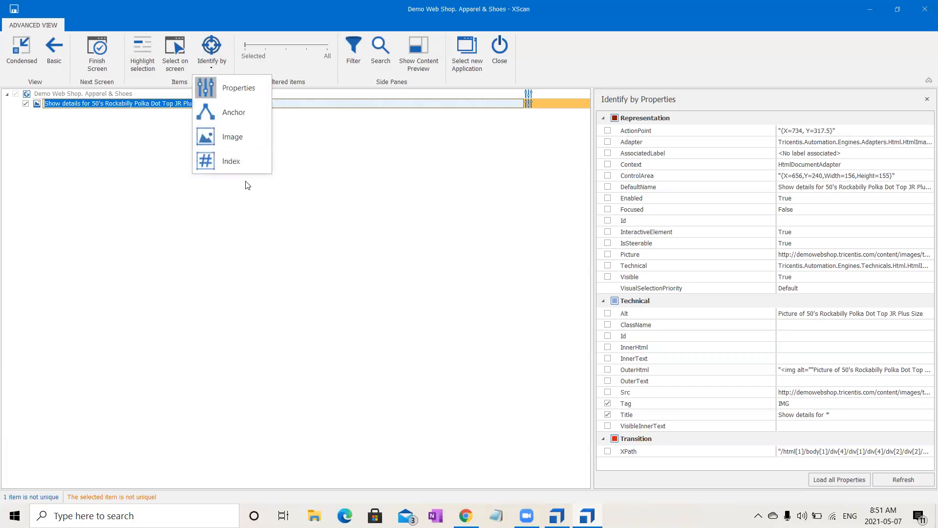
pyautogui.click(246, 167)
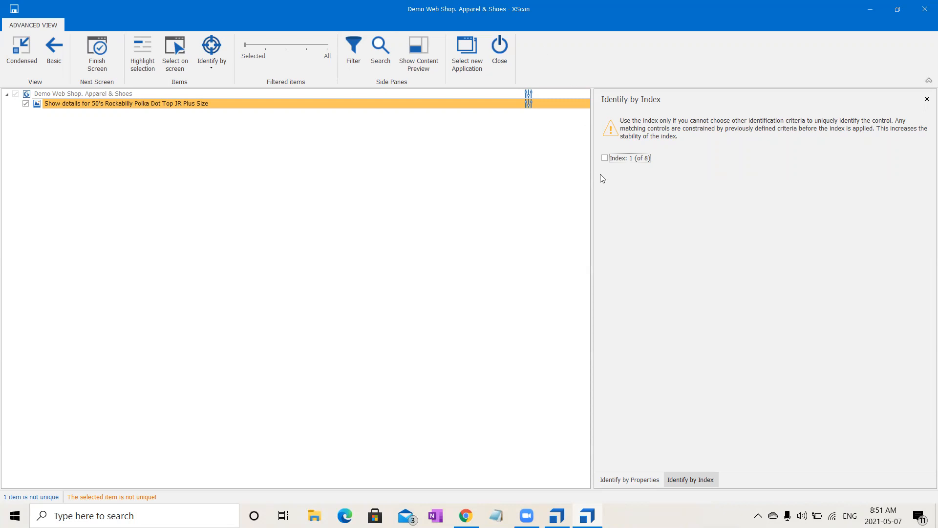
pyautogui.click(630, 160)
pyautogui.click(275, 105)
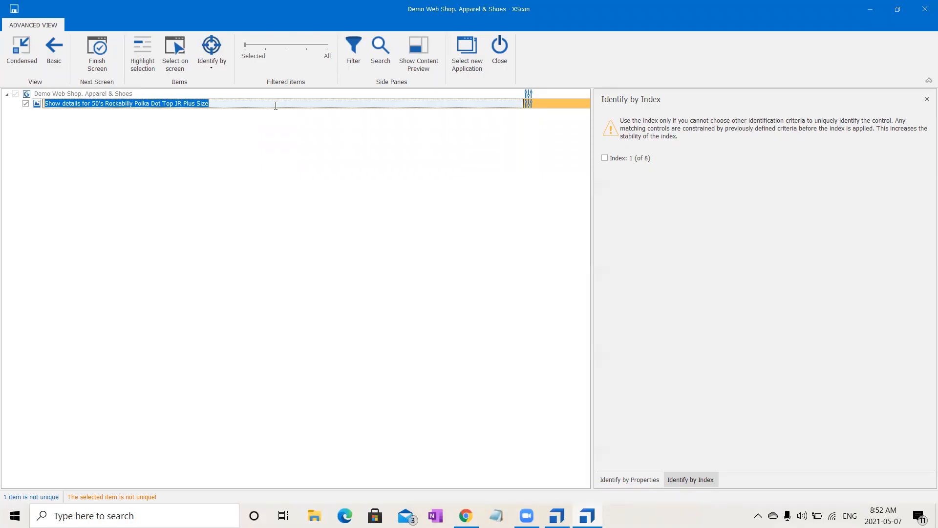
# - Compare the image's index and property identification with the product images on the Apparel & Shoes page in Chrome
pyautogui.click(630, 480)
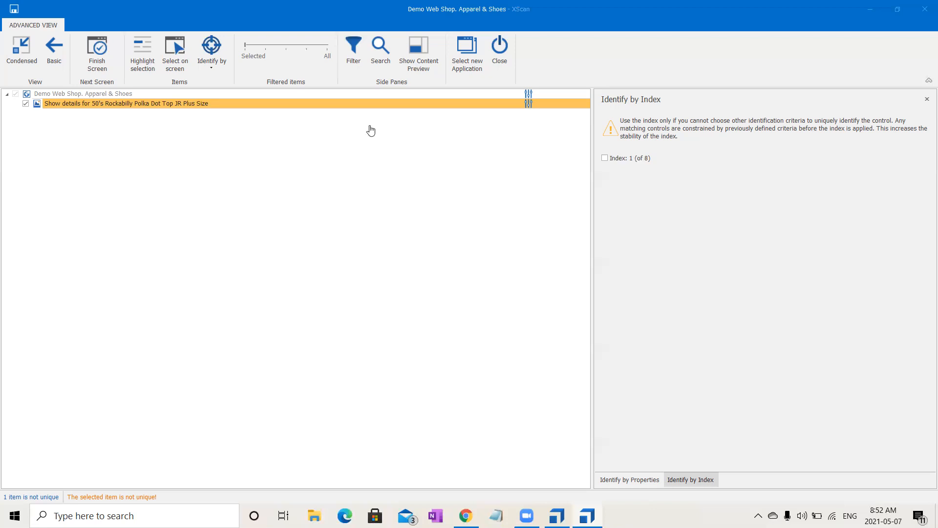
pyautogui.hotkey('alt', 'Tab')
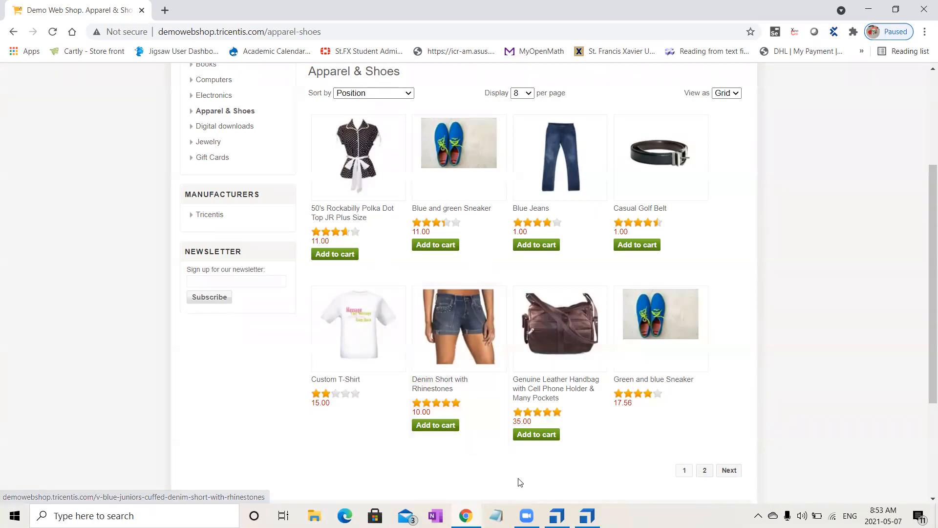
pyautogui.click(587, 515)
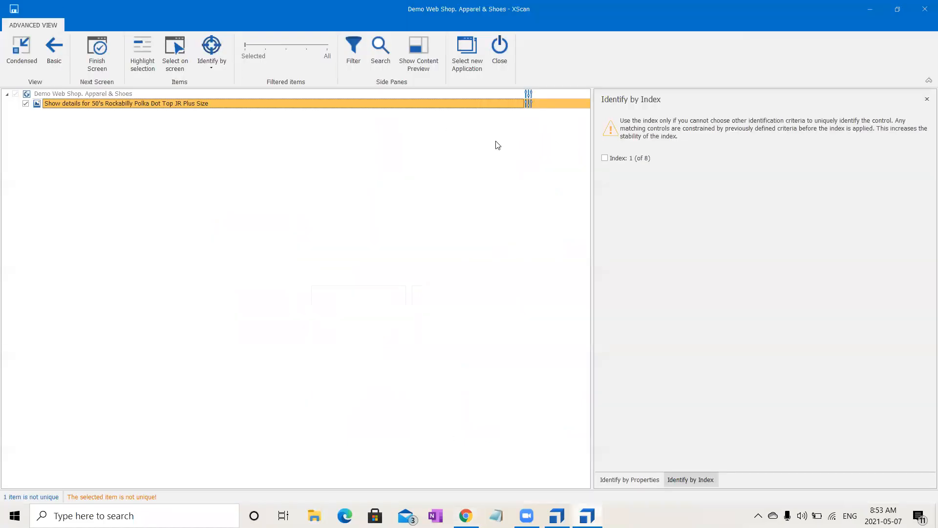
pyautogui.click(641, 480)
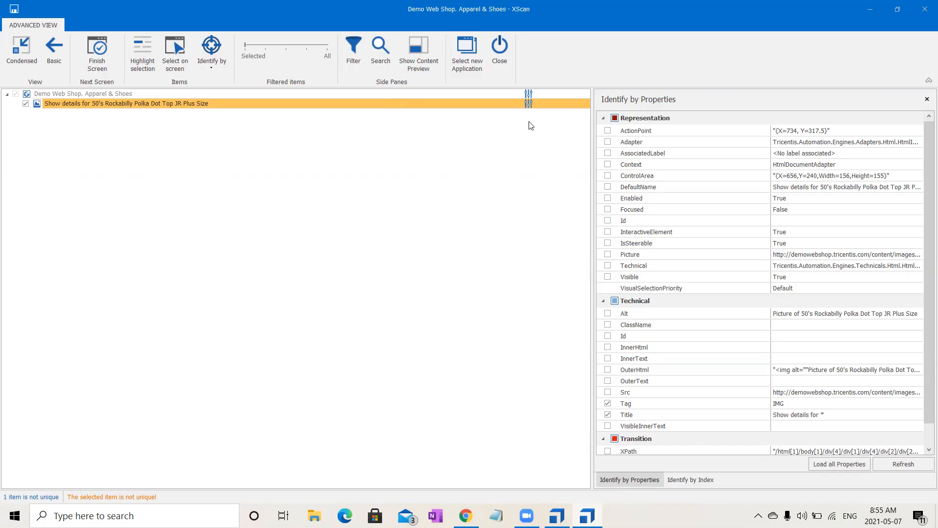
pyautogui.click(672, 481)
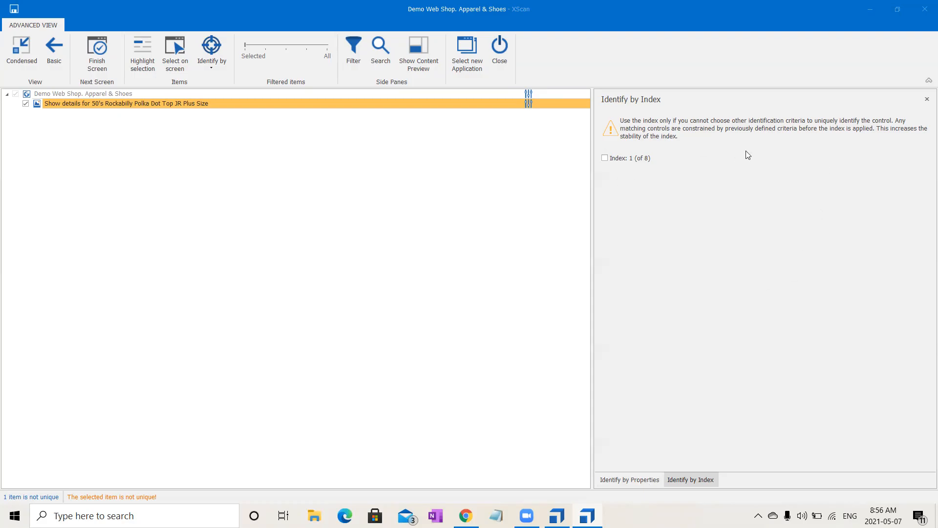
pyautogui.click(648, 480)
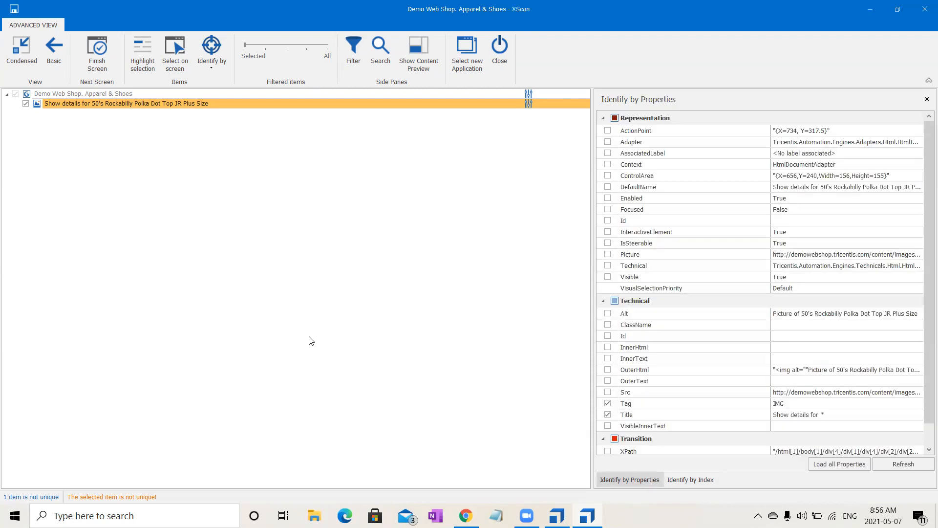
# - Rename the remaining scanned image item as Product Image
pyautogui.click(269, 100)
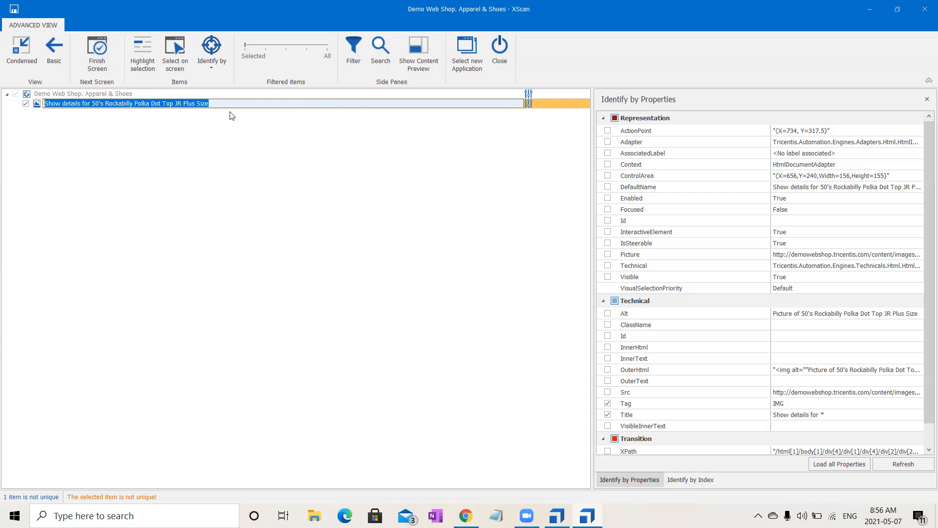
pyautogui.write('Pro')
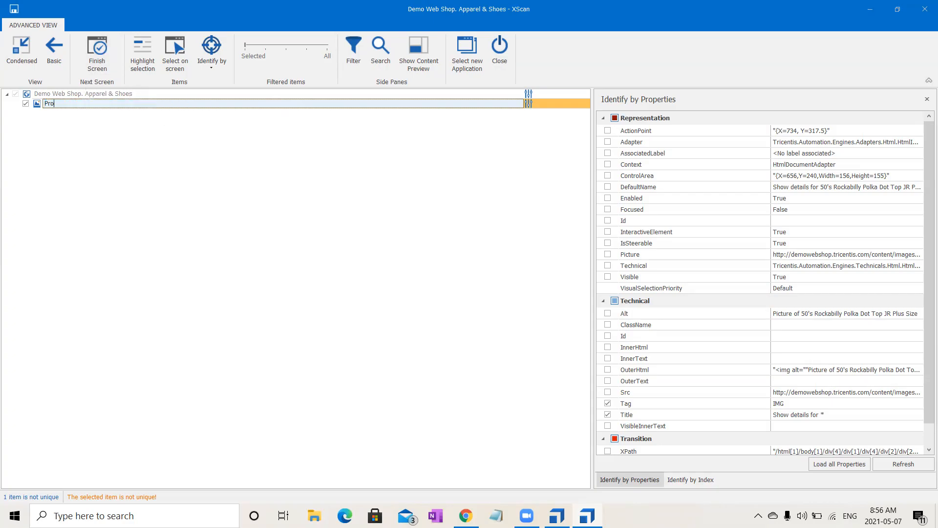
pyautogui.write('duct Image')
pyautogui.press('Return')
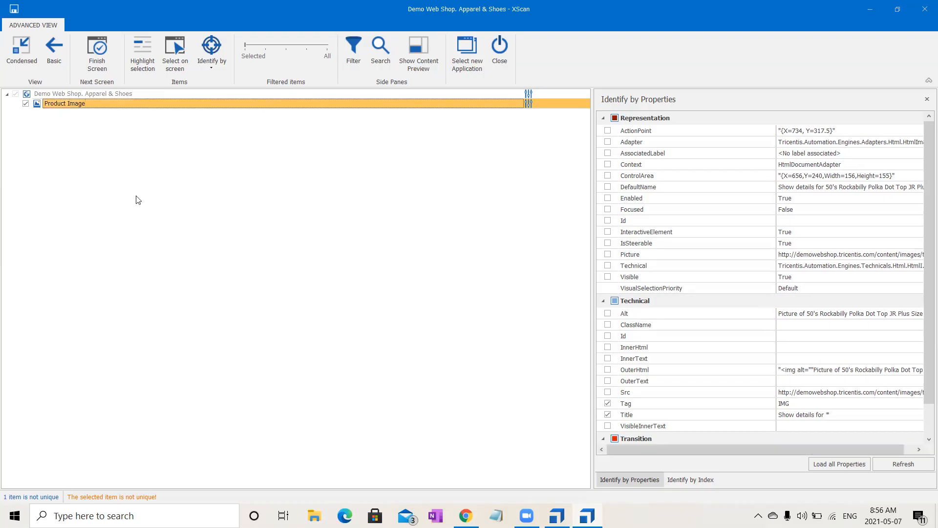
# - Finish the scan, closing XScan, and open the new module's Product Image attribute in Tosca Commander
pyautogui.click(109, 46)
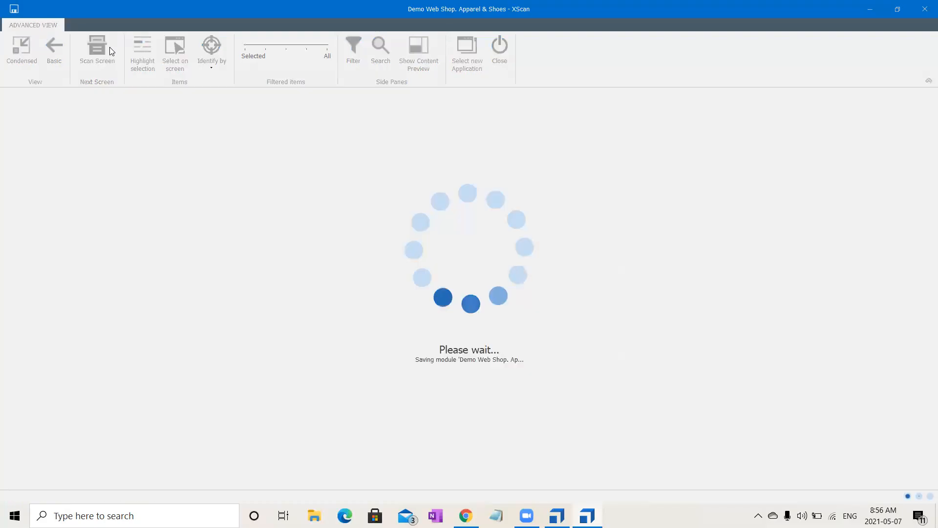
pyautogui.click(498, 51)
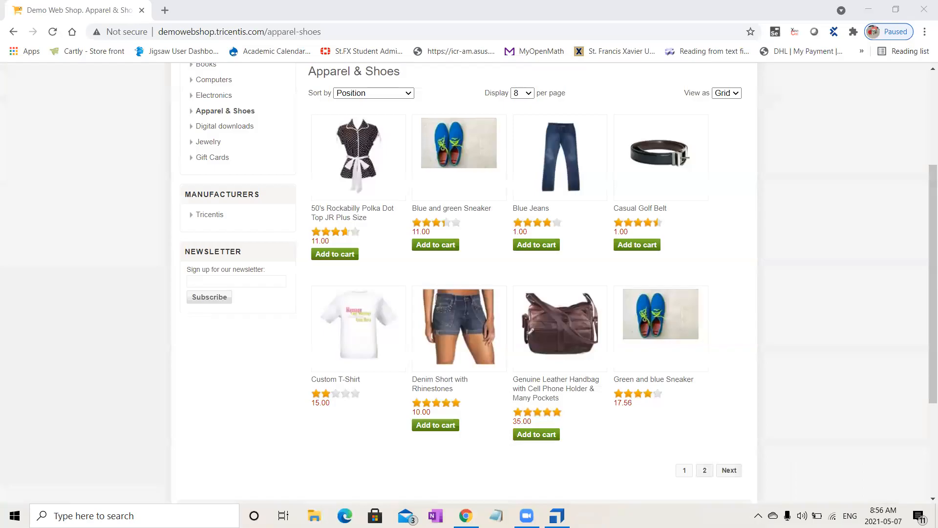
pyautogui.click(557, 516)
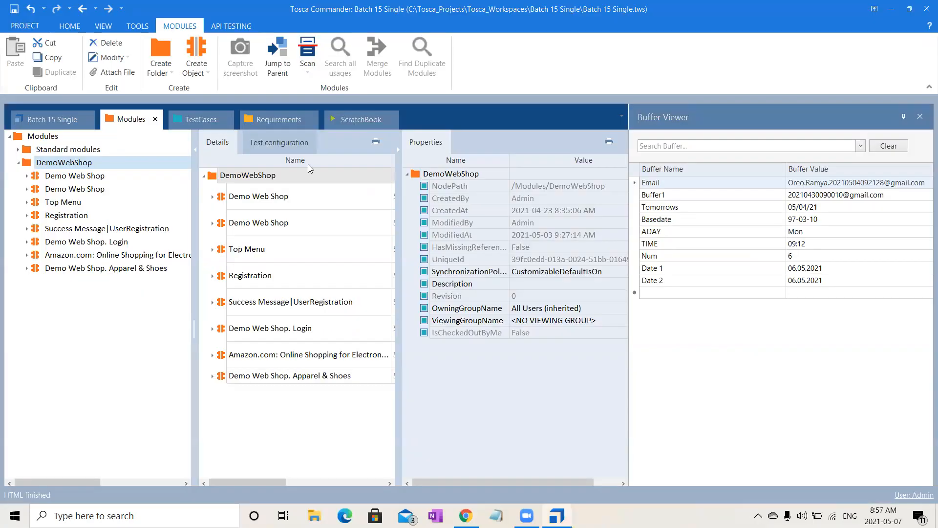
pyautogui.click(117, 268)
pyautogui.click(307, 203)
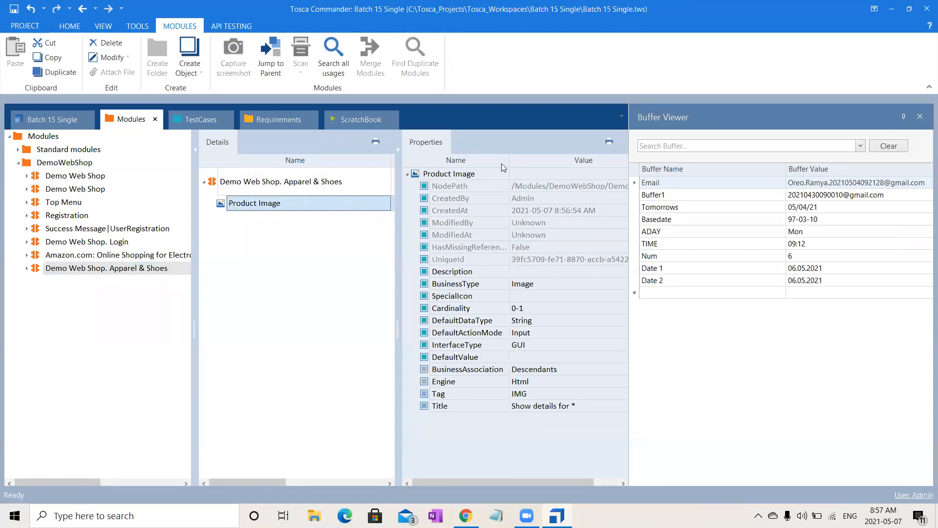
# - Create a new test case in the DemoWebShop test case folder from the Demo Web Shop. Apparel & Shoes module
pyautogui.click(108, 269)
pyautogui.moveTo(90, 275); pyautogui.dragTo(131, 177)
pyautogui.press('Return')
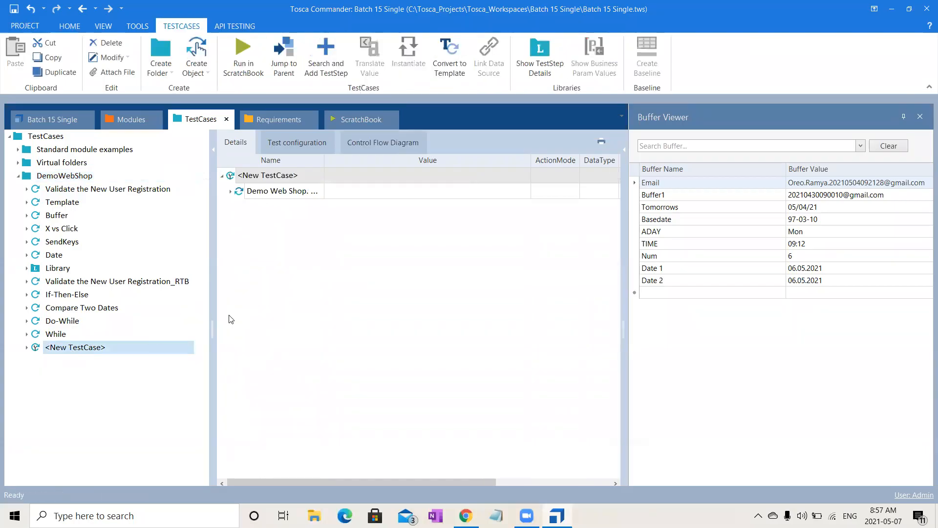
# - Expand the new test case's Demo Web Shop step and set the Product Image value to {Click}
pyautogui.click(230, 191)
pyautogui.click(362, 210)
pyautogui.click(361, 207)
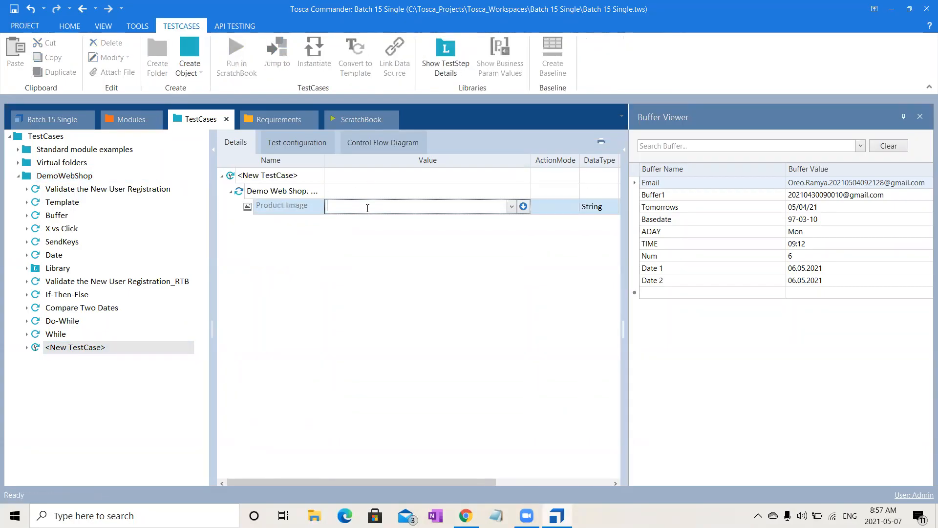
pyautogui.write('{Click')
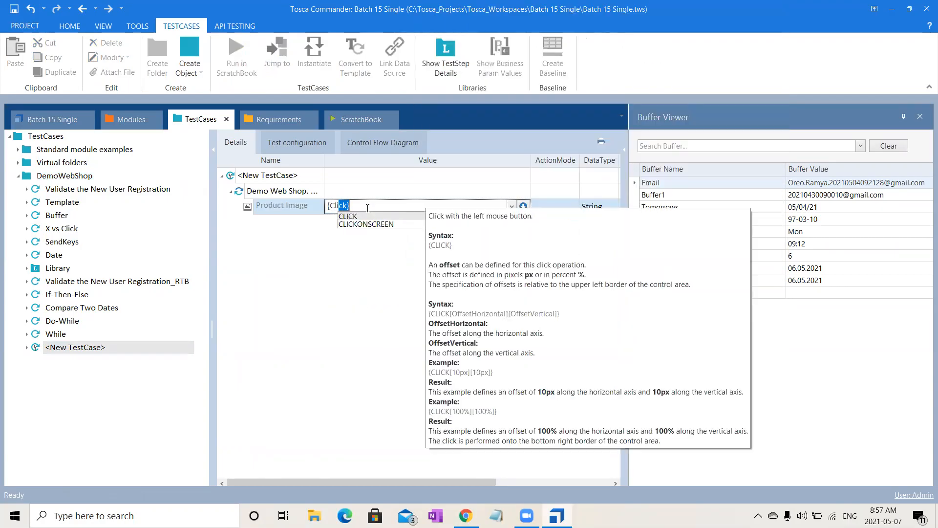
pyautogui.write('}')
pyautogui.click(356, 281)
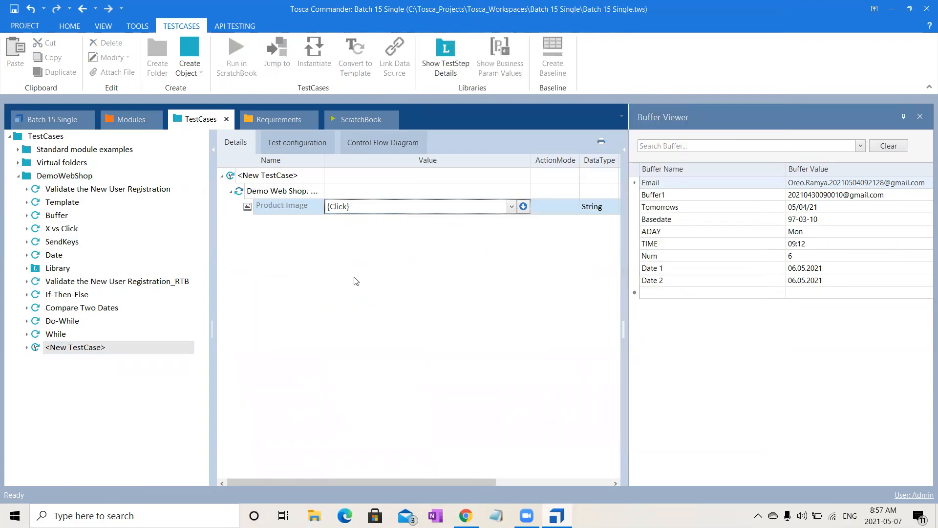
pyautogui.click(308, 192)
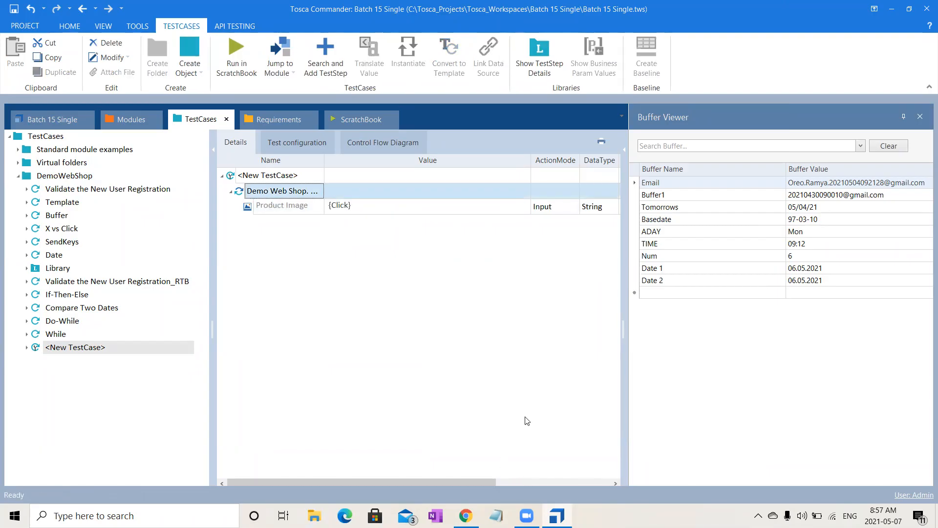
# - Return to the Modules and review the properties of the Apparel & Shoes module and its Product Image attribute
pyautogui.hotkey('alt', 'Tab')
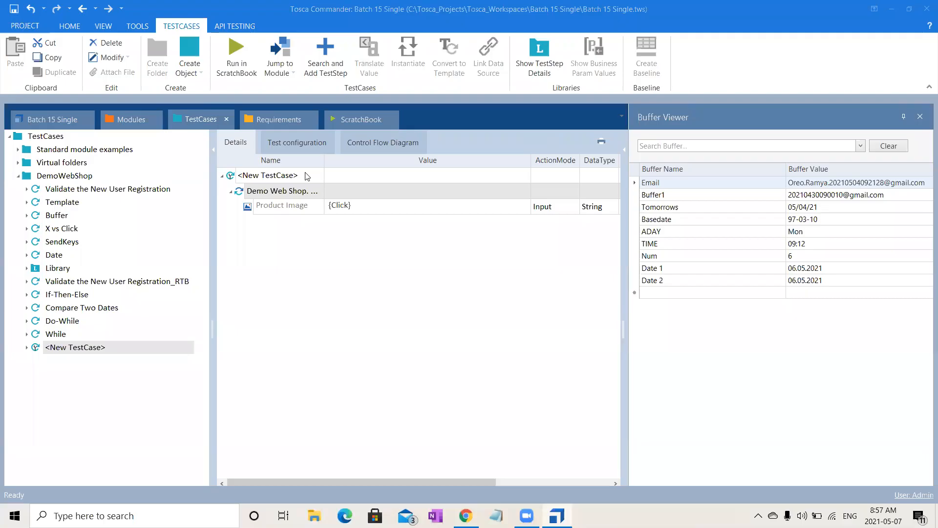
pyautogui.click(123, 122)
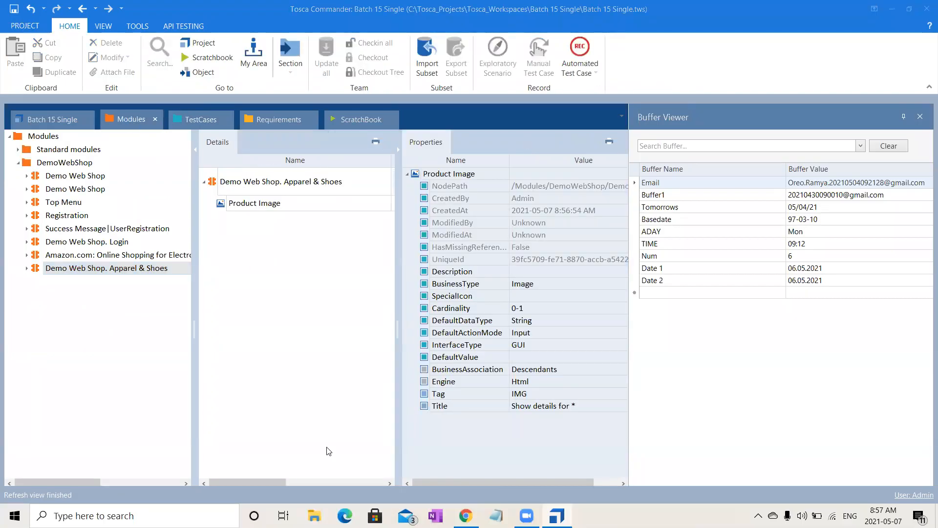
pyautogui.click(301, 204)
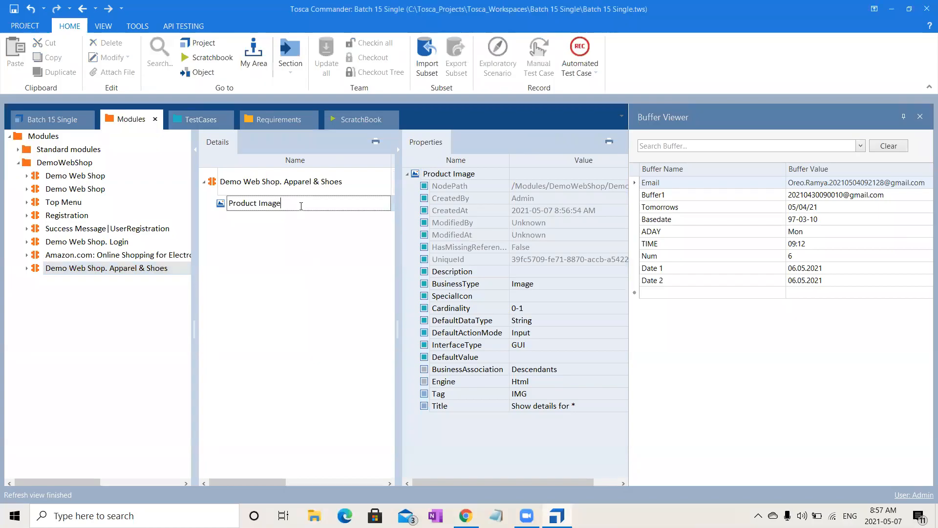
pyautogui.click(310, 184)
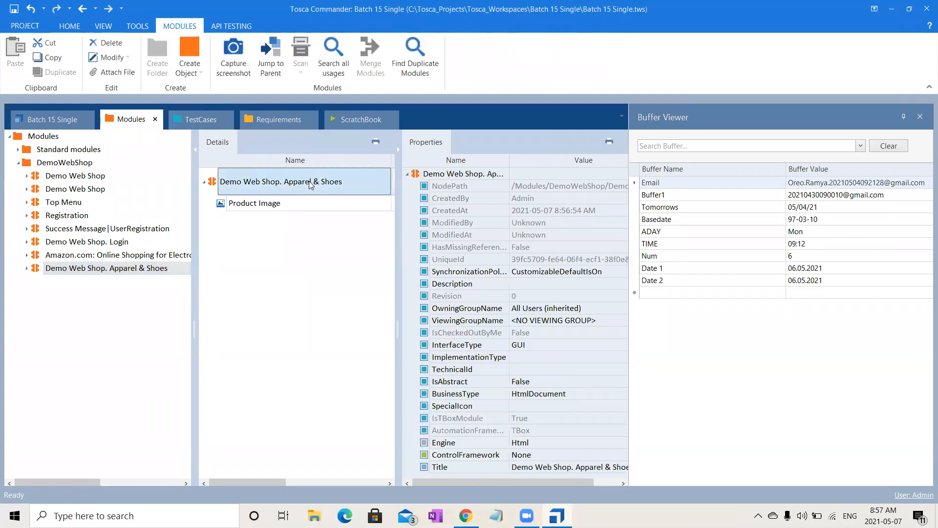
pyautogui.click(290, 207)
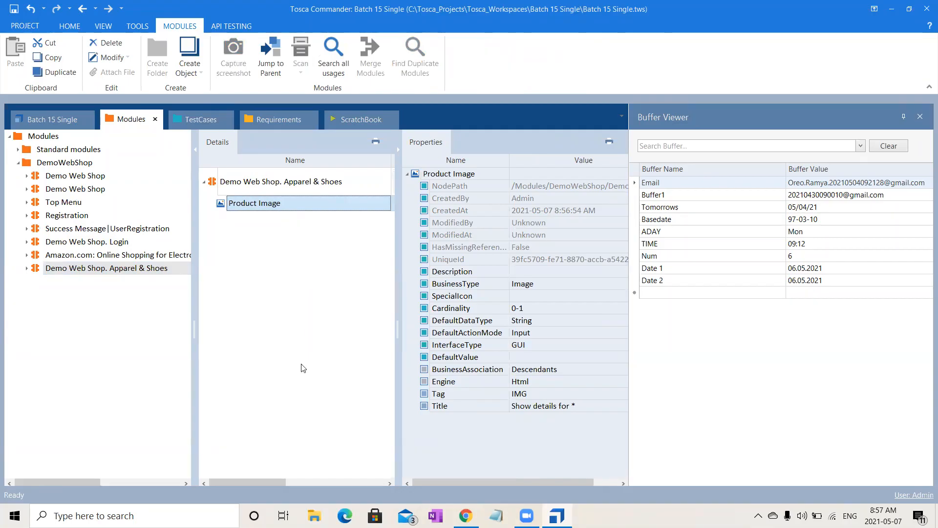
# - Compare the new test case's Product Image step with the module attribute's Tag and Title properties and the shop's product page
pyautogui.click(203, 118)
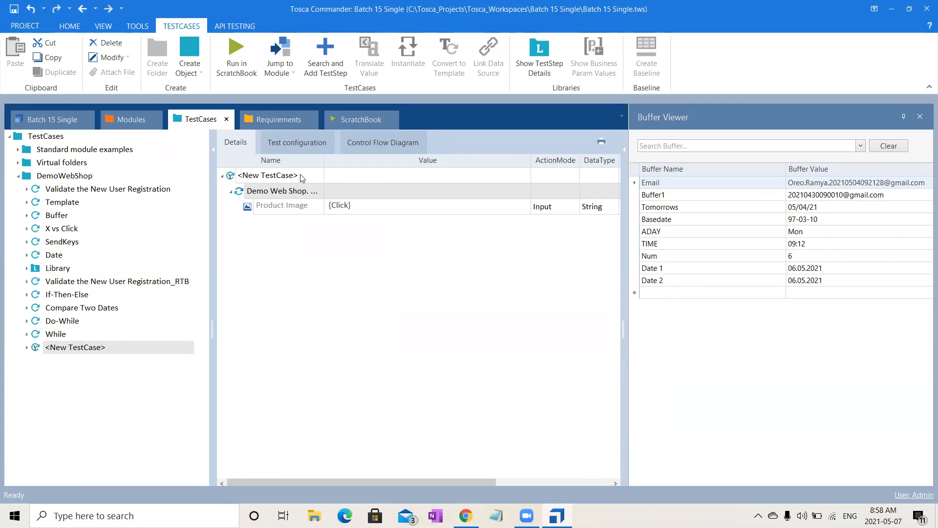
pyautogui.click(127, 119)
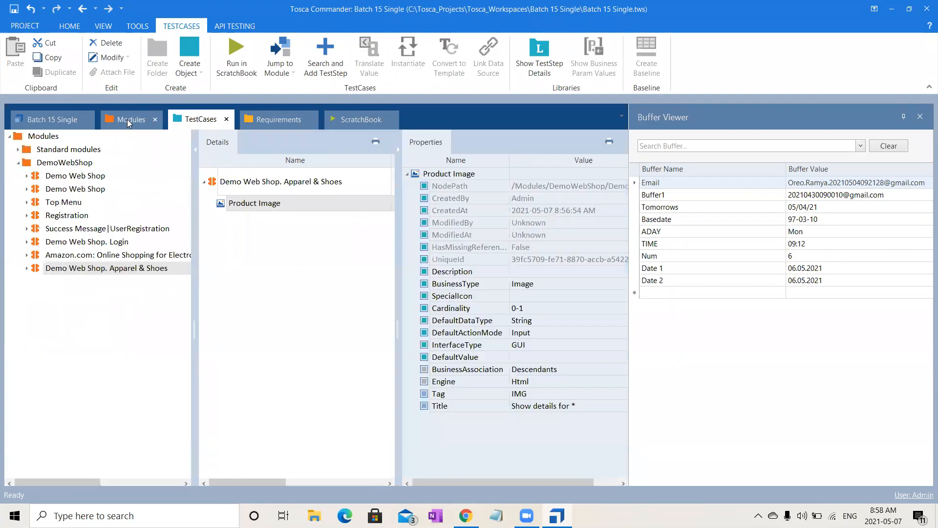
pyautogui.click(348, 214)
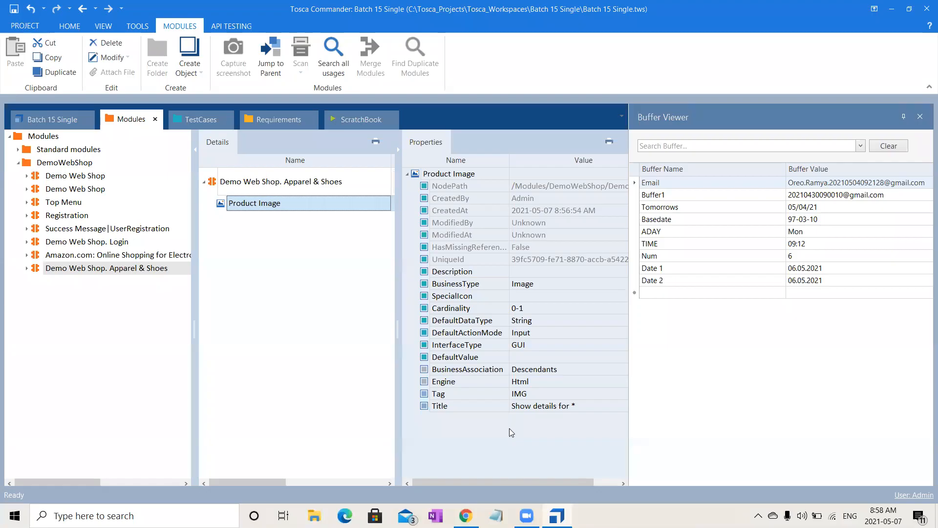
pyautogui.click(488, 396)
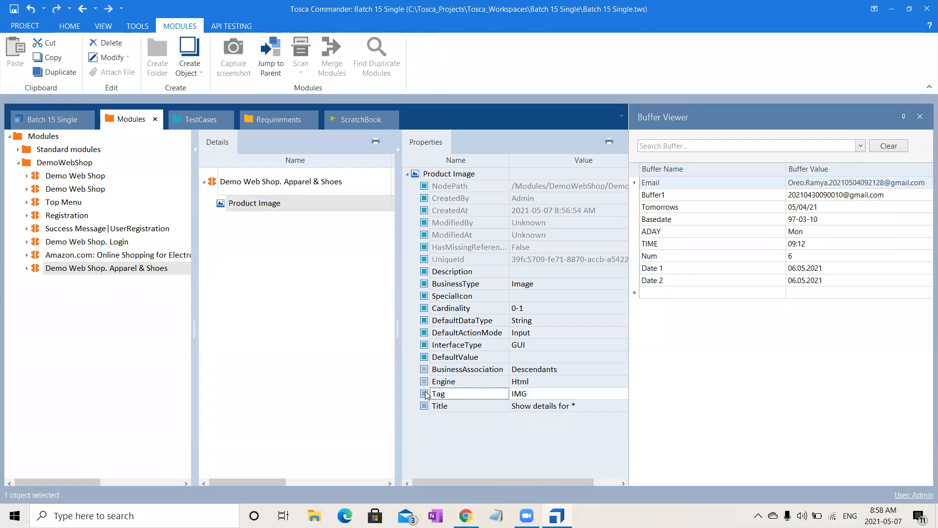
pyautogui.click(481, 409)
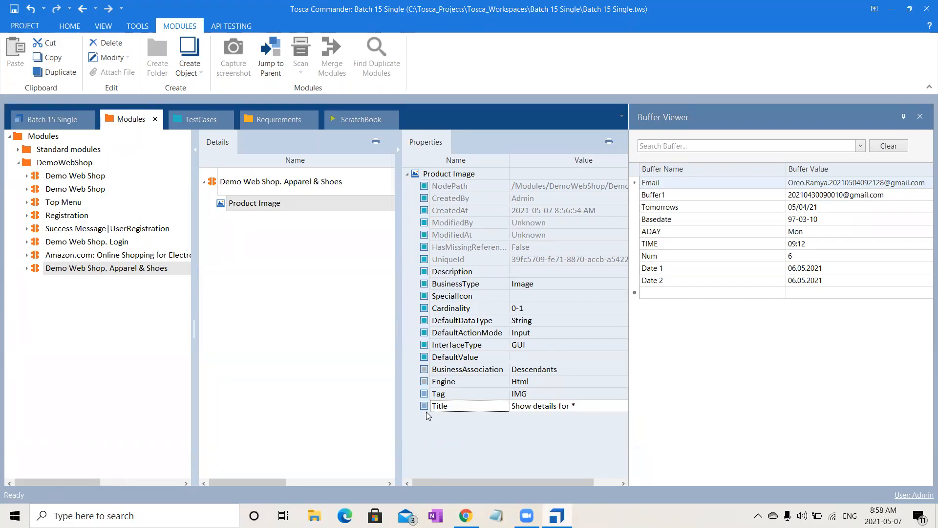
pyautogui.hotkey('alt', 'Tab')
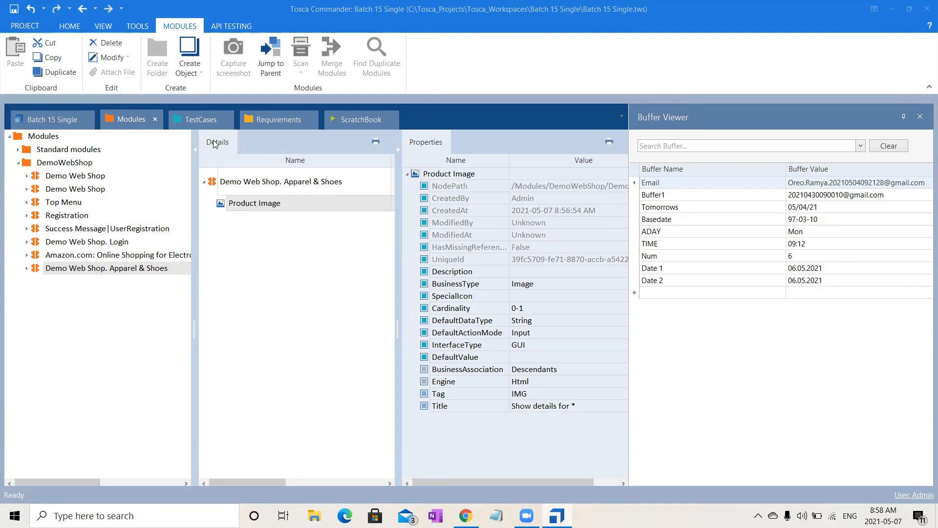
pyautogui.click(191, 121)
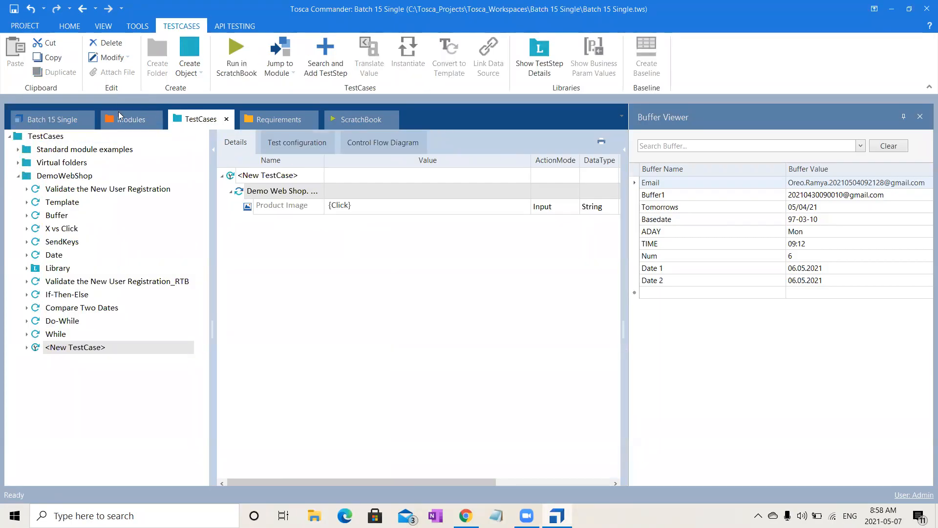
pyautogui.click(130, 119)
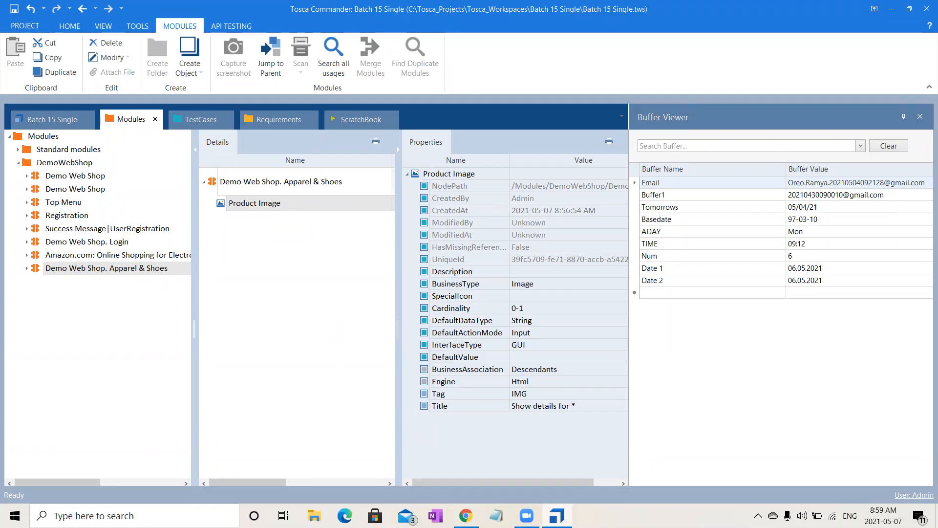
pyautogui.hotkey('alt', 'Tab')
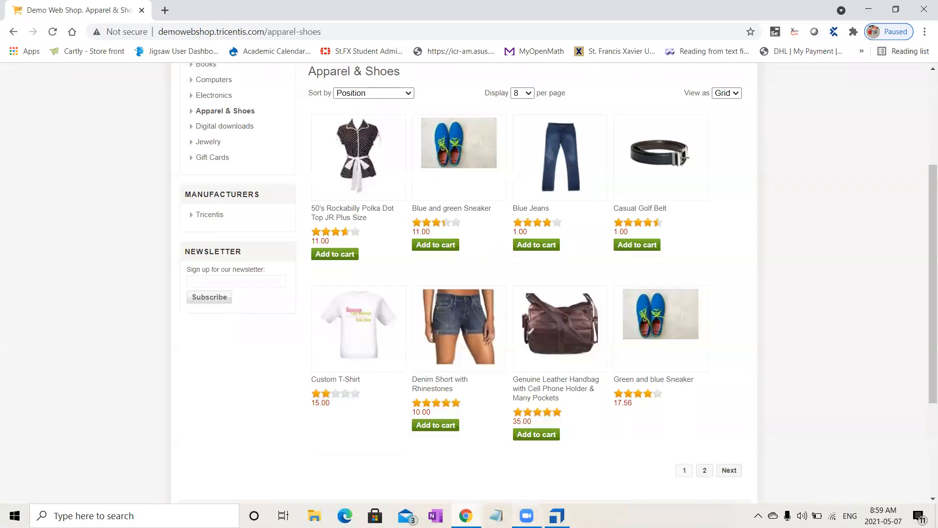
pyautogui.hotkey('alt', 'Tab')
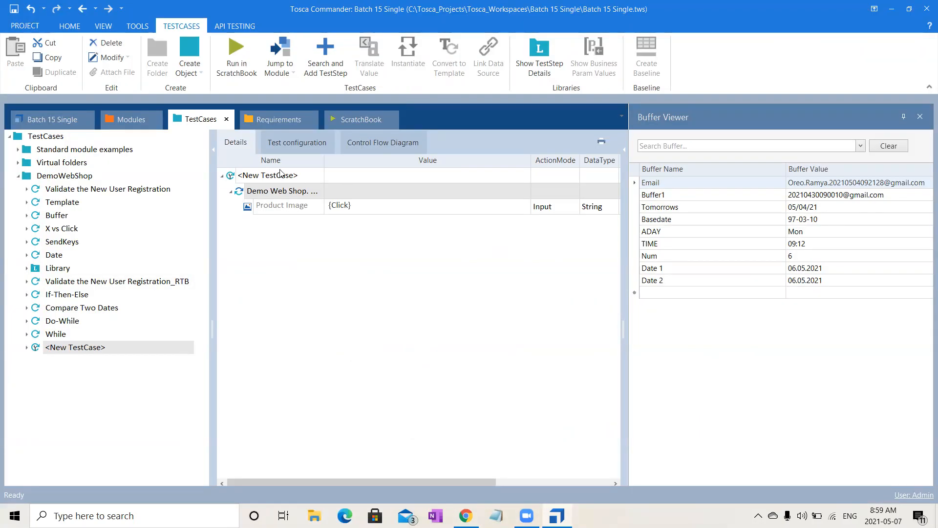
pyautogui.click(130, 125)
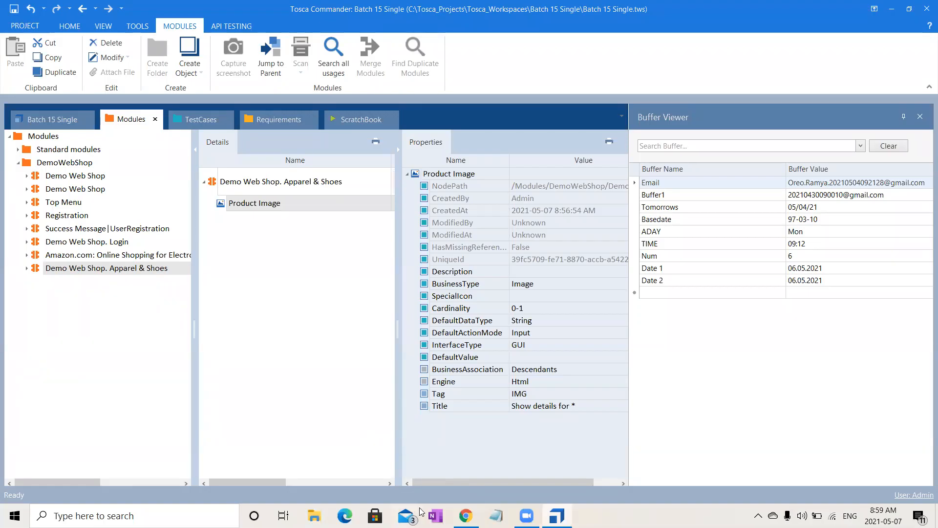
# - Inspect the Blue and green Sneaker image's HTML on the shop page in Chrome and return to Tosca Commander
pyautogui.click(466, 516)
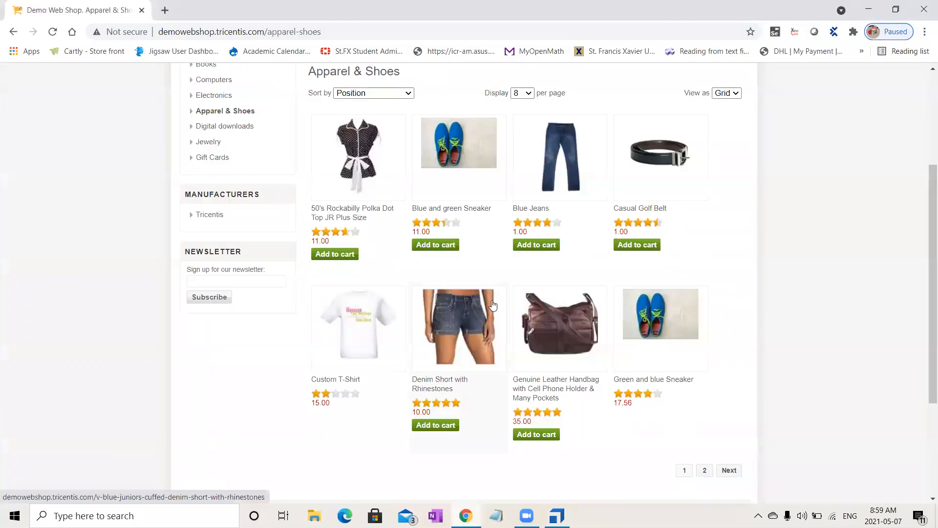
pyautogui.rightClick(447, 156)
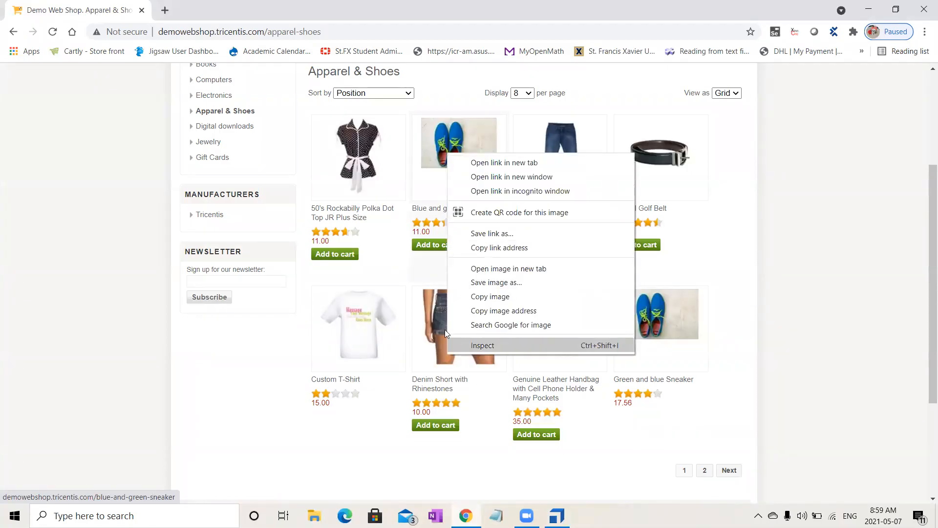
pyautogui.click(472, 340)
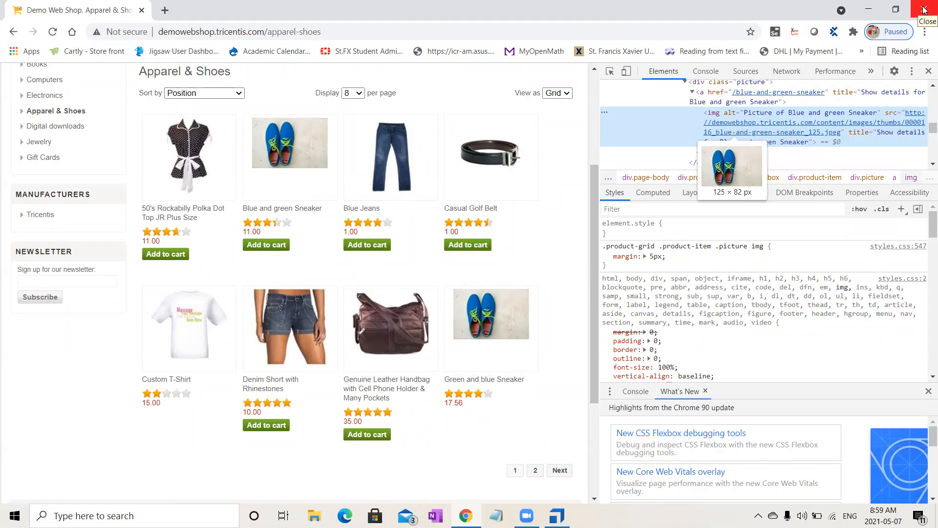
pyautogui.click(928, 71)
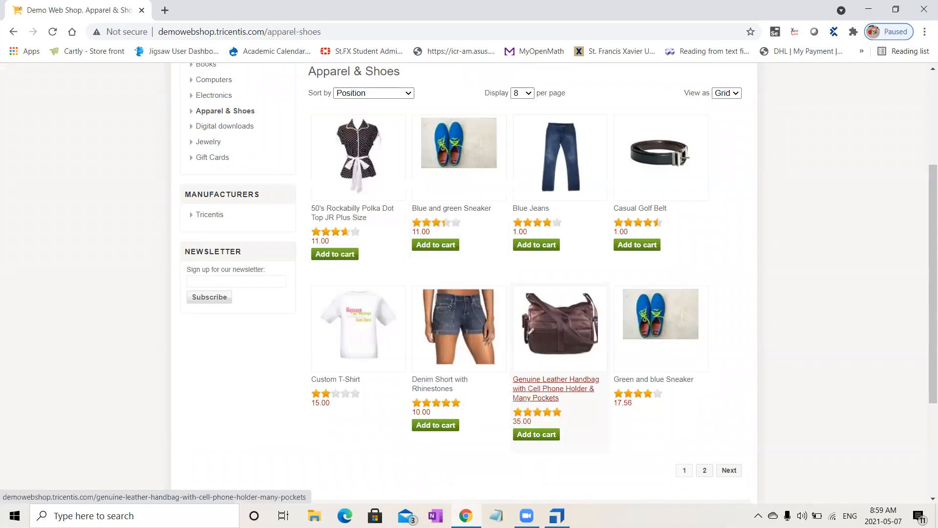
pyautogui.click(557, 515)
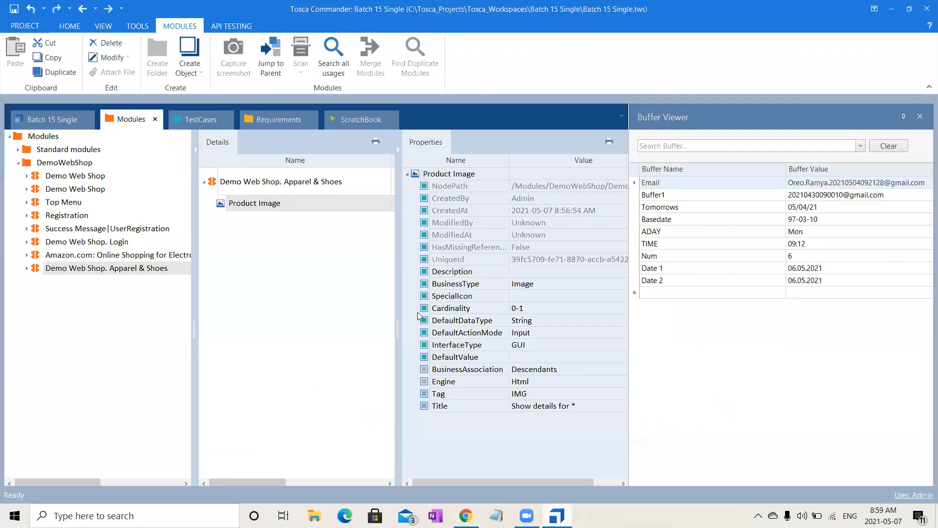
# - Replace the wildcard in the Product Image attribute's Title with a buffer reference, making it Show details for {B[Product]}
pyautogui.click(329, 202)
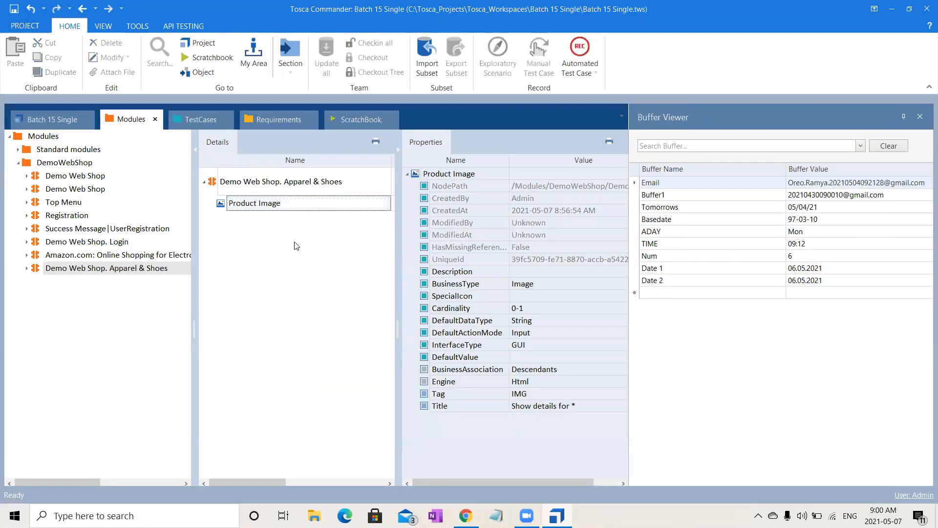
pyautogui.click(227, 203)
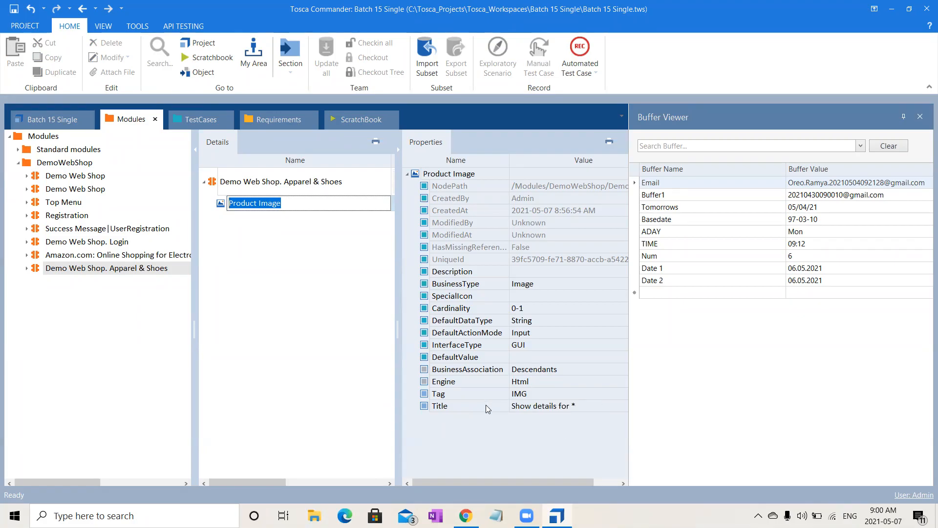
pyautogui.click(604, 407)
pyautogui.click(604, 408)
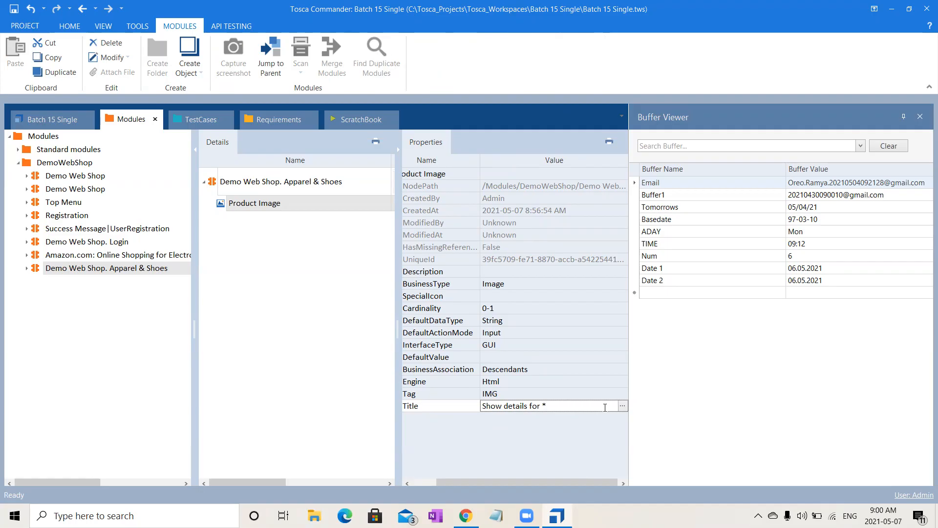
pyautogui.press('BackSpace')
pyautogui.write('{B[Product]}')
pyautogui.click(287, 328)
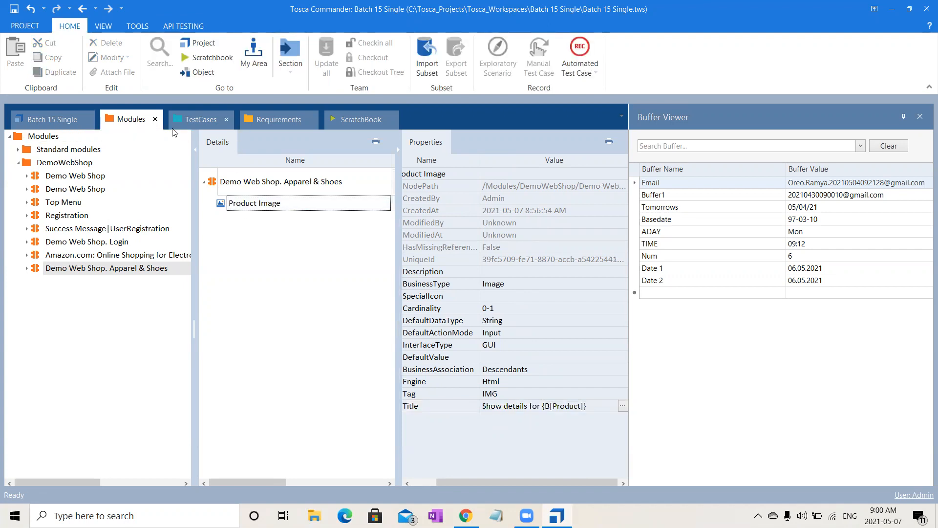
# - Copy the TBox Set Buffer step from the Buffer test case into the new test case and place it before the Demo Web Shop step
pyautogui.click(203, 119)
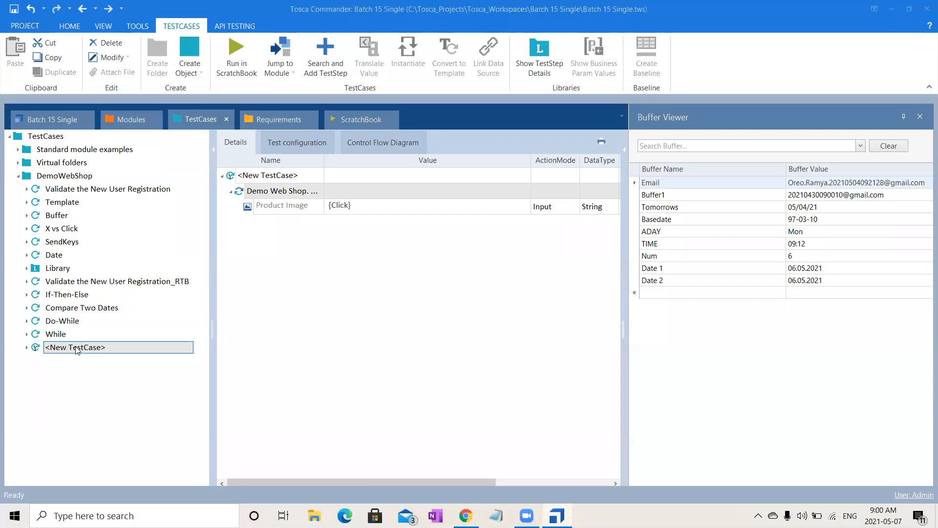
pyautogui.click(54, 215)
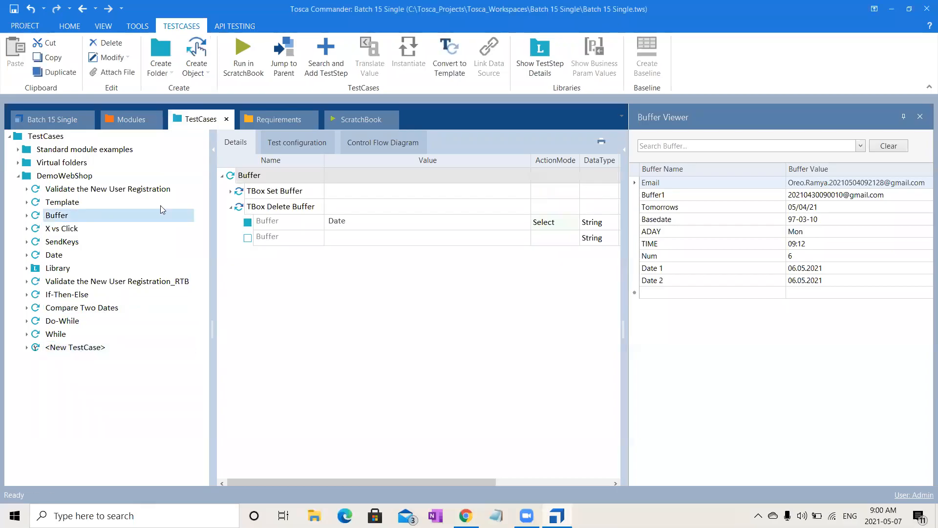
pyautogui.click(266, 192)
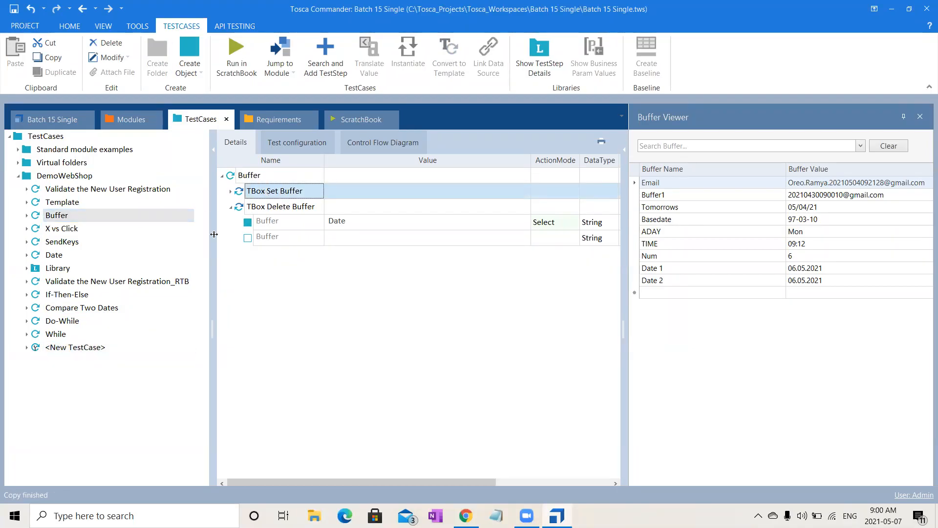
pyautogui.click(87, 352)
pyautogui.hotkey('ctrl', 'v')
pyautogui.click(288, 223)
pyautogui.moveTo(288, 223); pyautogui.dragTo(266, 191)
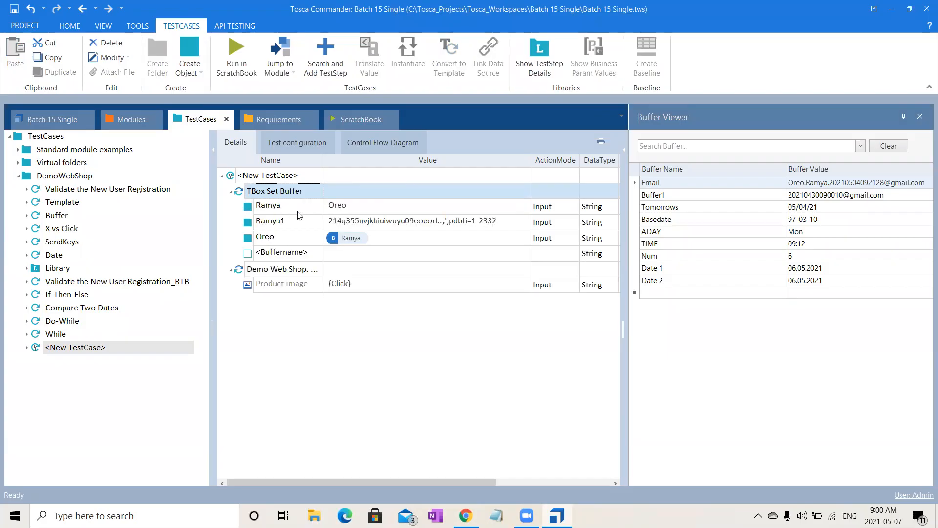
# - Delete the three existing buffer entries from the copied TBox Set Buffer step
pyautogui.click(300, 211)
pyautogui.hotkey('shift', 'Down')
pyautogui.hotkey('shift', 'Down')
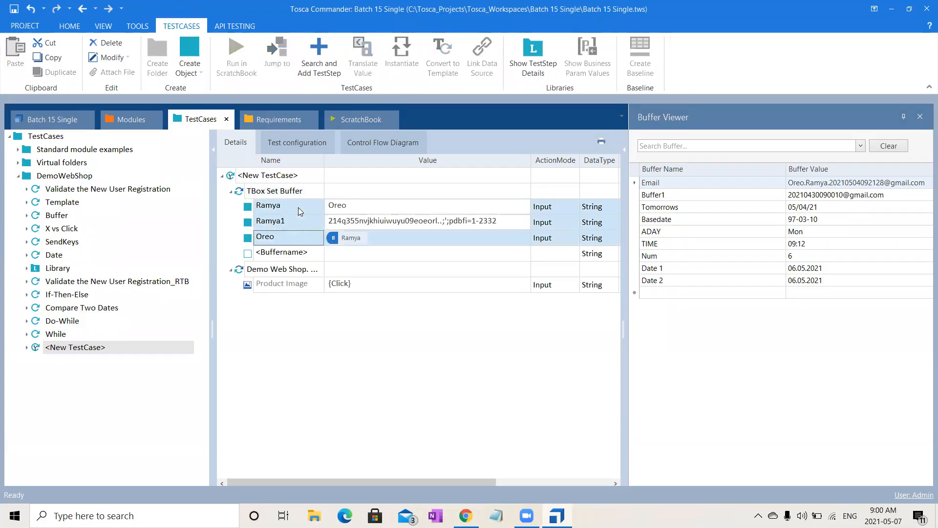
pyautogui.press('Delete')
# - Add a buffer named Product with the value Blue and green Sneaker to the TBox Set Buffer step
pyautogui.click(300, 209)
pyautogui.click(307, 208)
pyautogui.doubleClick(311, 208)
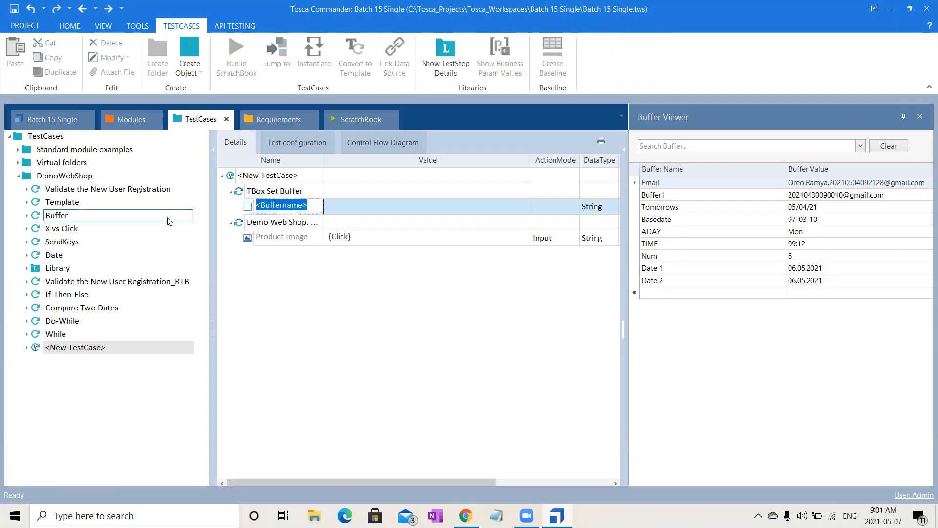
pyautogui.write('Product')
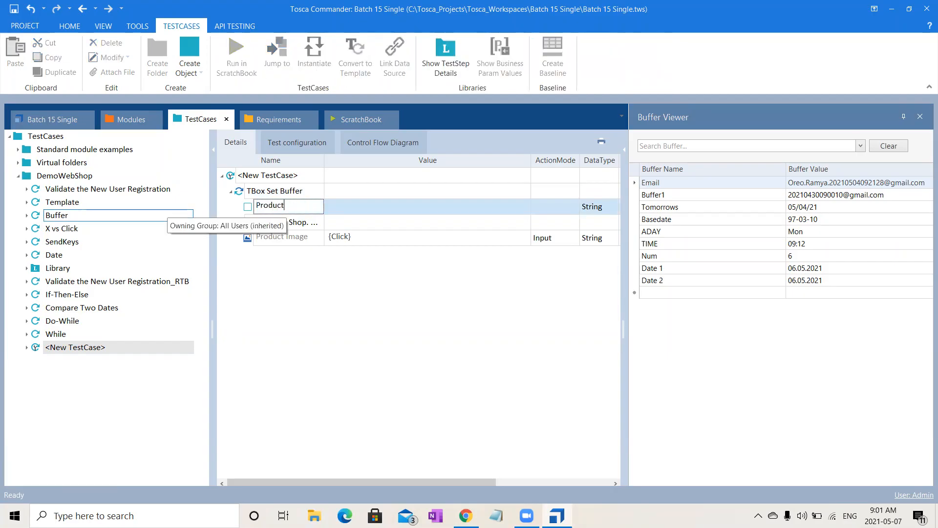
pyautogui.click(386, 210)
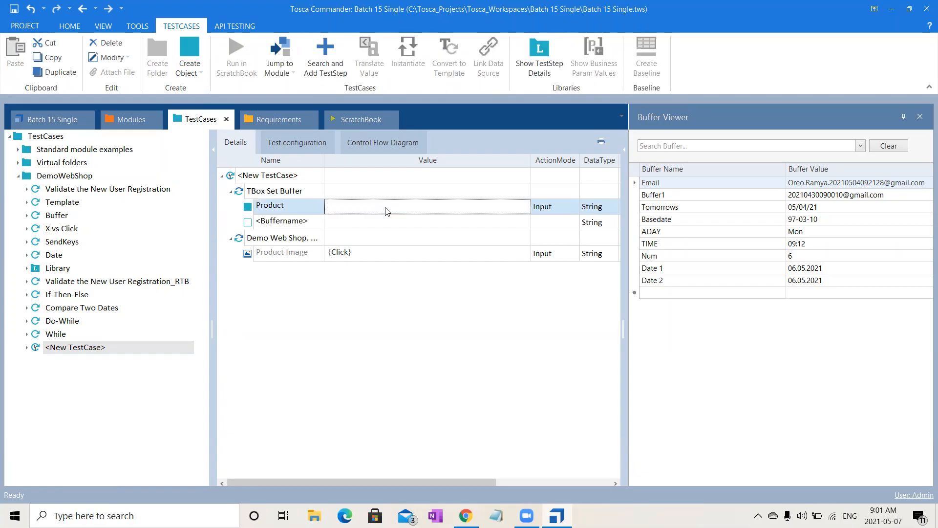
pyautogui.write('Blue and green Sneaker')
pyautogui.click(490, 362)
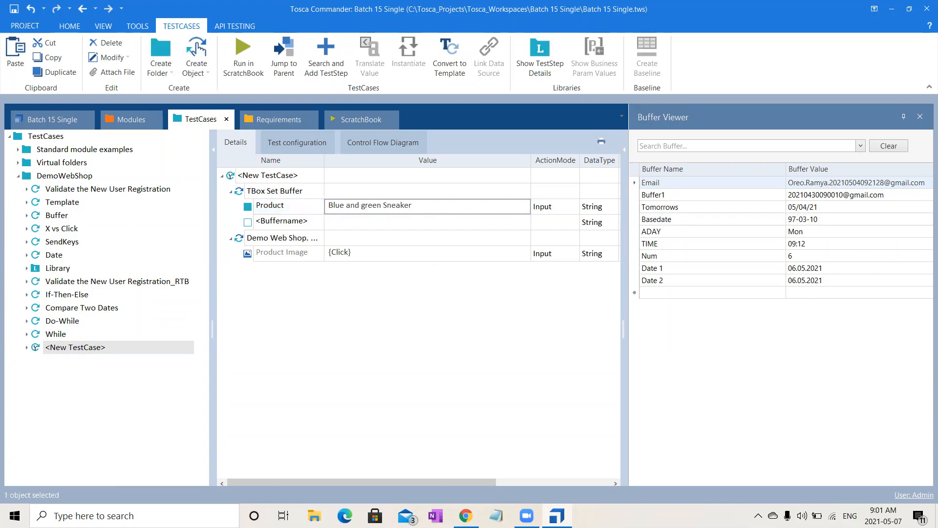
# - Check the shop page and the Product Image Title property, and run the new test case in ScratchBook
pyautogui.hotkey('alt', 'Tab')
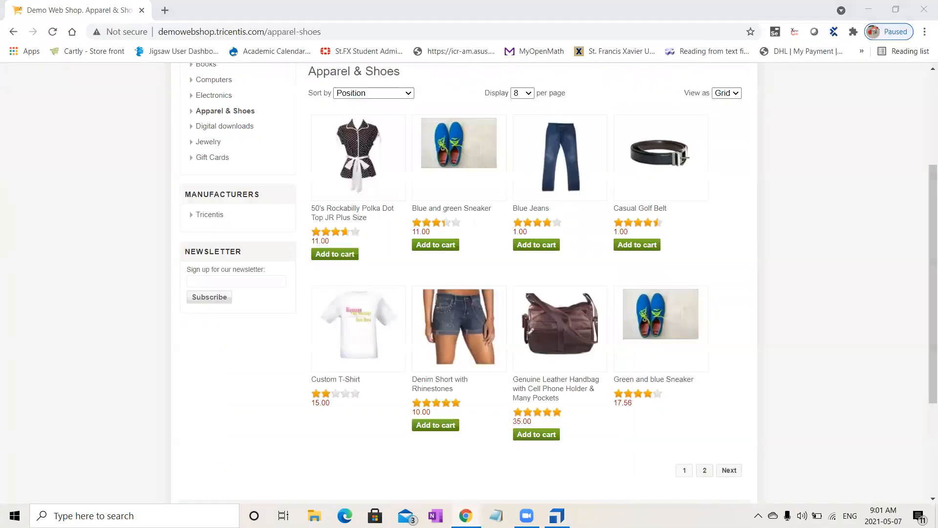
pyautogui.hotkey('alt', 'Tab')
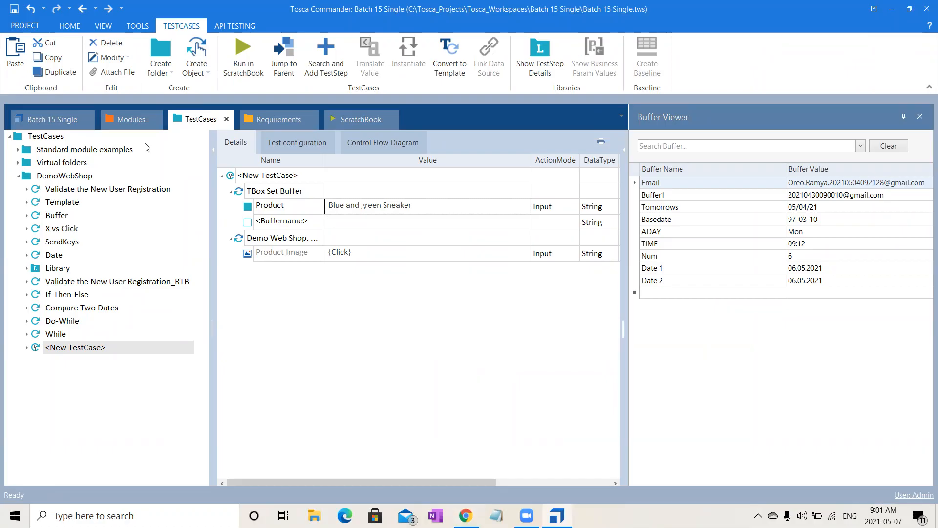
pyautogui.click(135, 125)
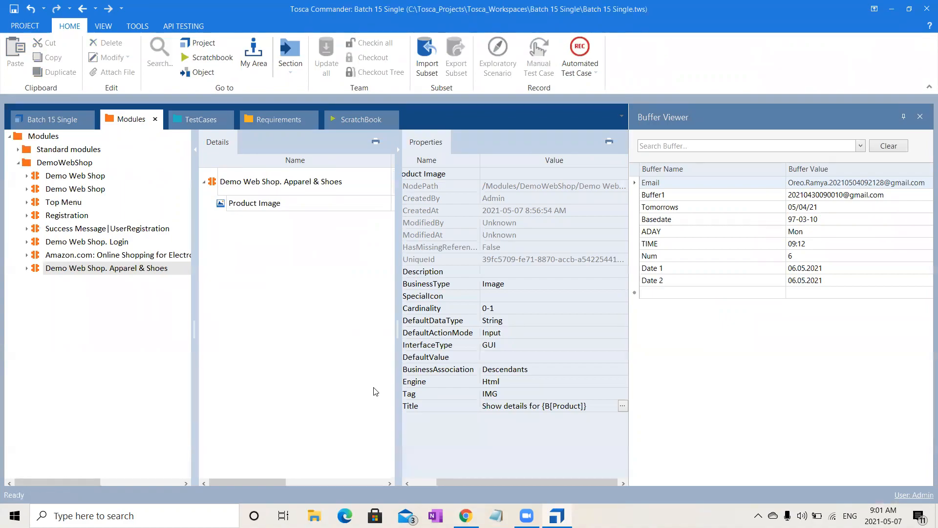
pyautogui.click(199, 120)
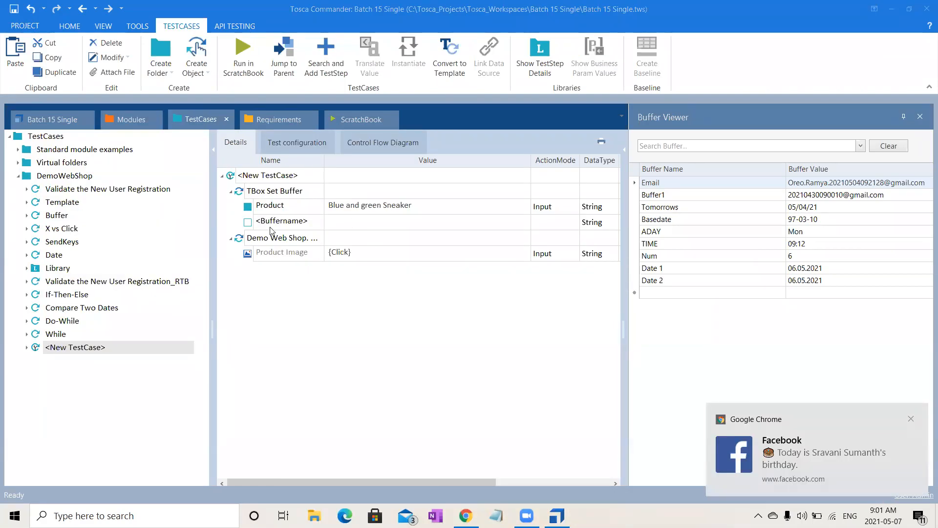
pyautogui.click(282, 178)
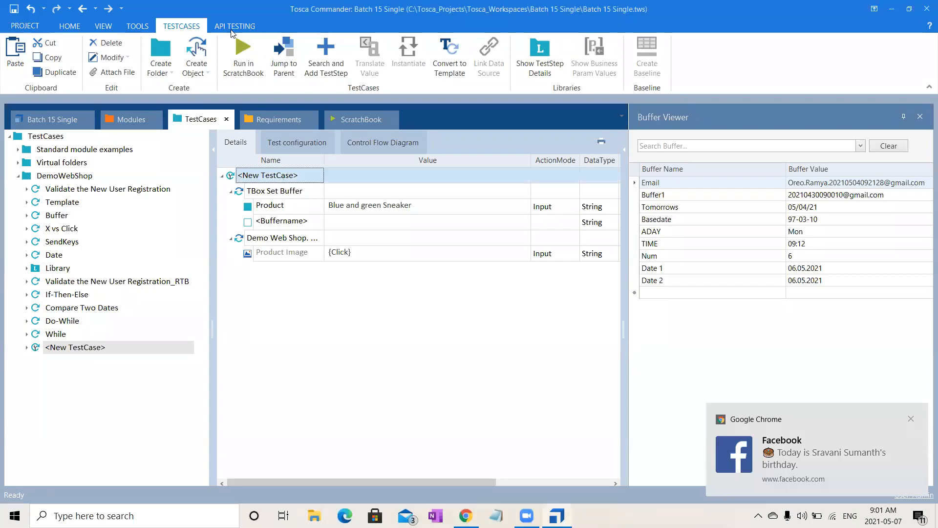
pyautogui.click(244, 56)
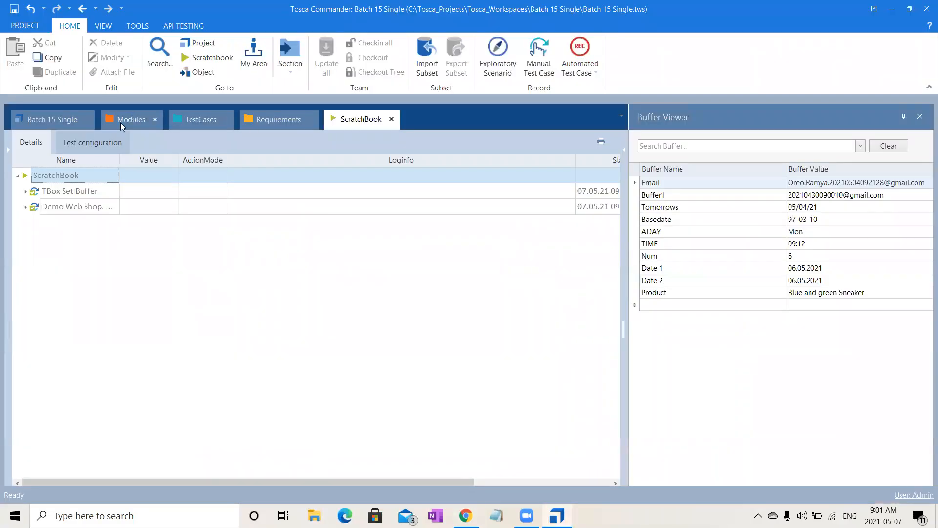
# - Append an asterisk wildcard to the Product Image control's Title so it reads Show details for {B[Product]}*
pyautogui.click(120, 123)
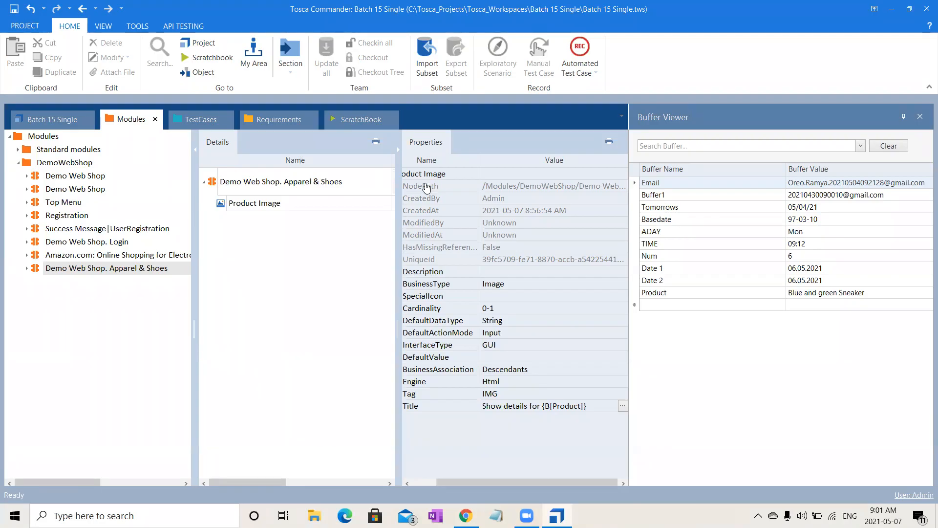
pyautogui.hotkey('alt', 'Tab')
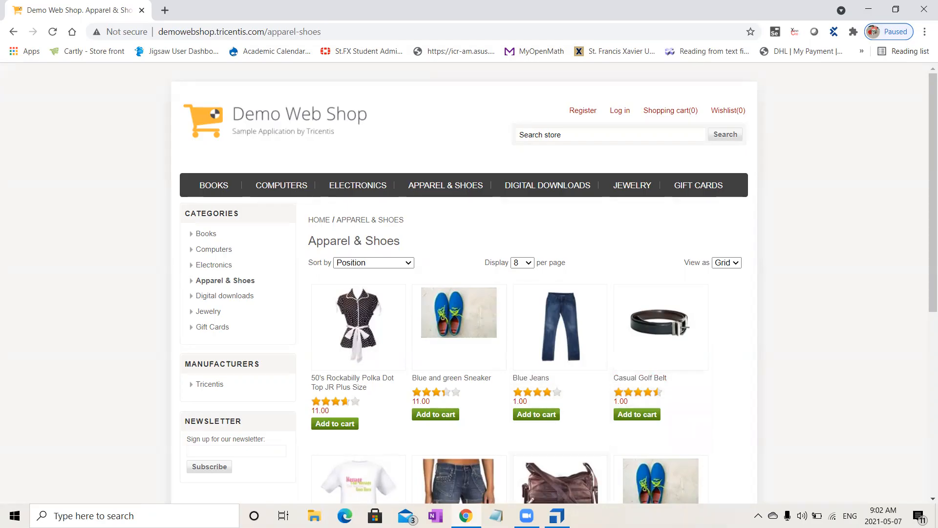
pyautogui.hotkey('alt', 'Tab')
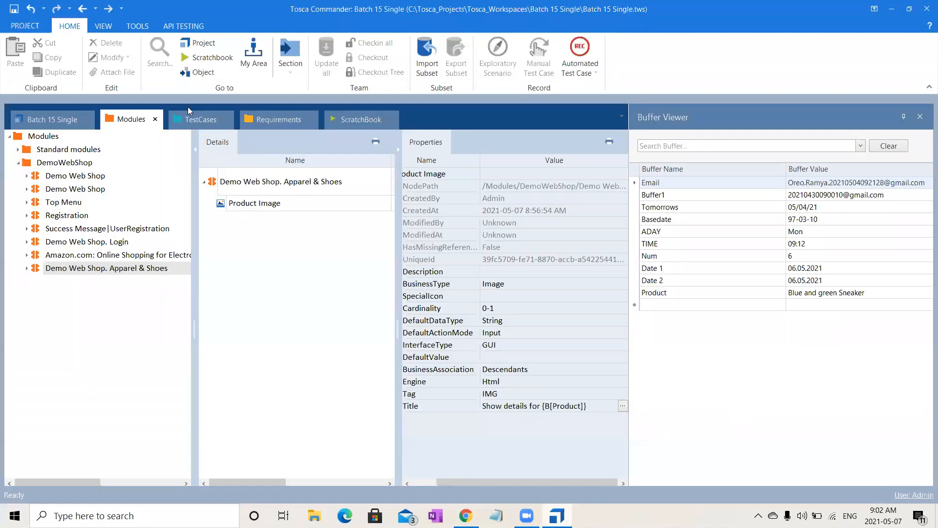
pyautogui.click(197, 119)
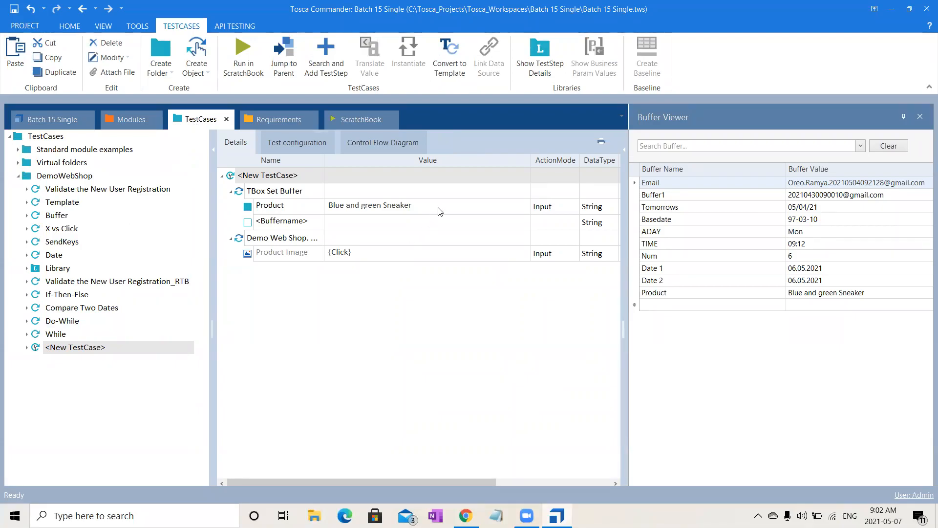
pyautogui.click(125, 118)
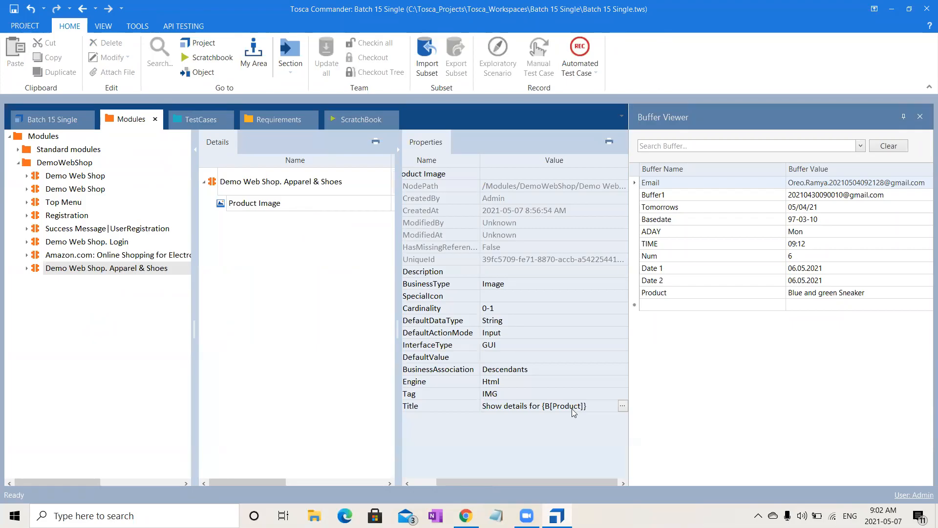
pyautogui.click(623, 405)
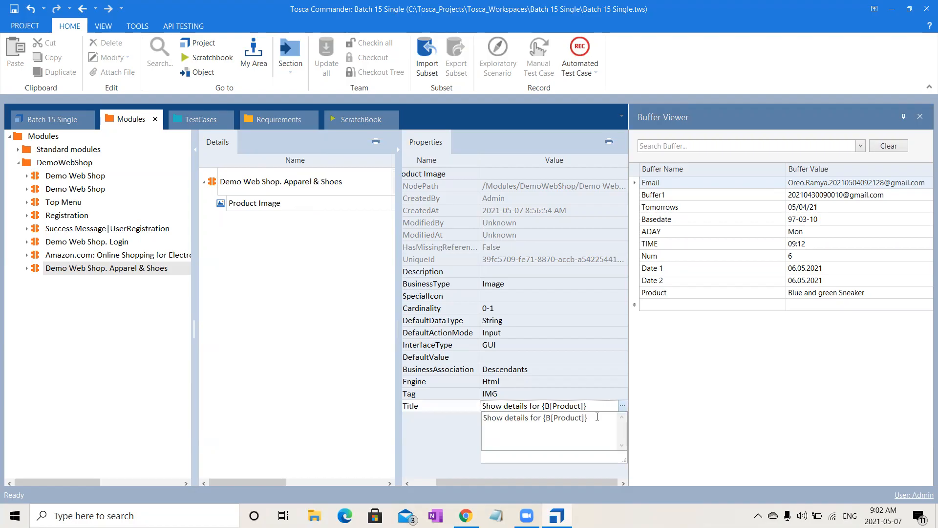
pyautogui.click(303, 348)
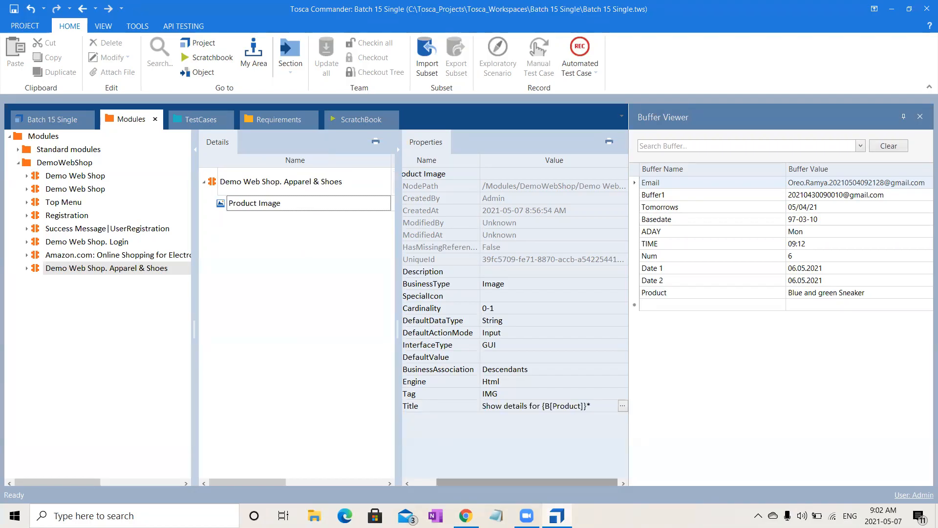
# - Review the new test case's Product buffer and look through the Apparel & Shoes products in the Demo Web Shop
pyautogui.click(466, 516)
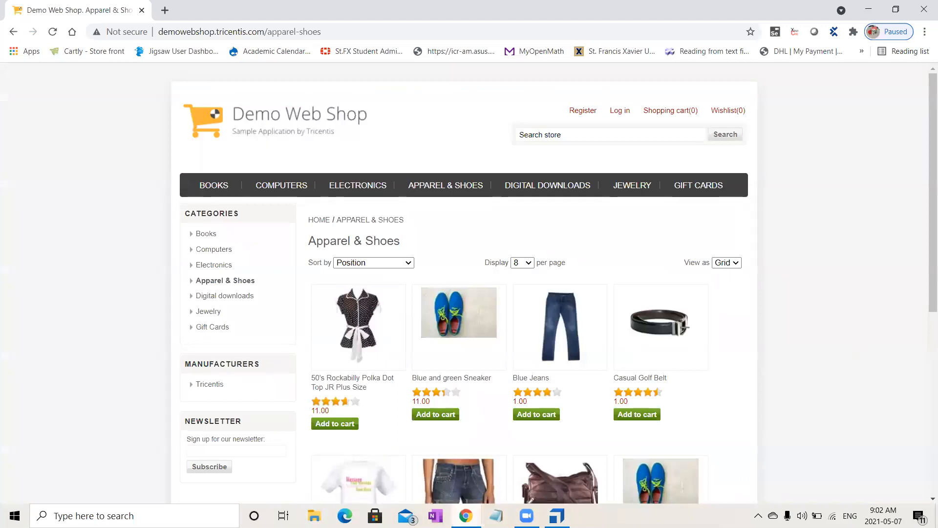
pyautogui.hotkey('alt', 'Tab')
pyautogui.click(198, 123)
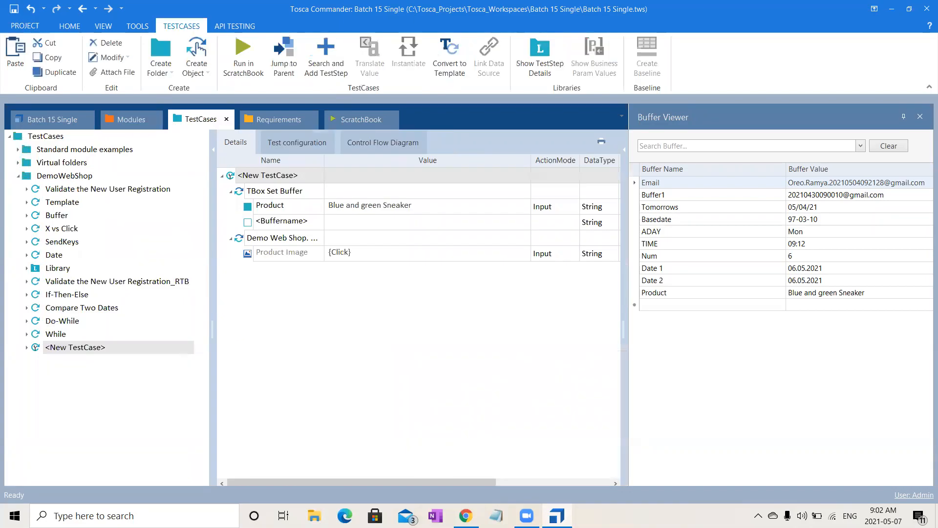
pyautogui.hotkey('alt', 'Tab')
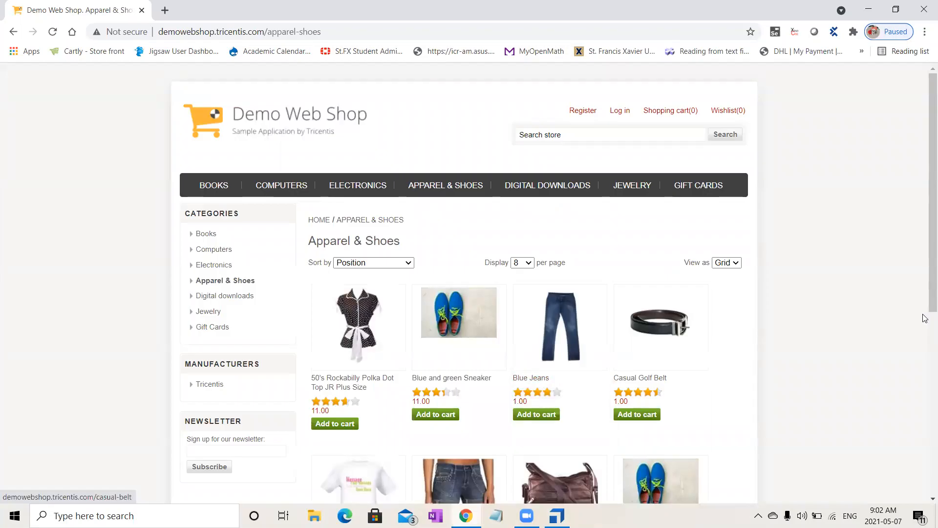
pyautogui.scroll(-2, 924, 323)
pyautogui.scroll(-2, 925, 322)
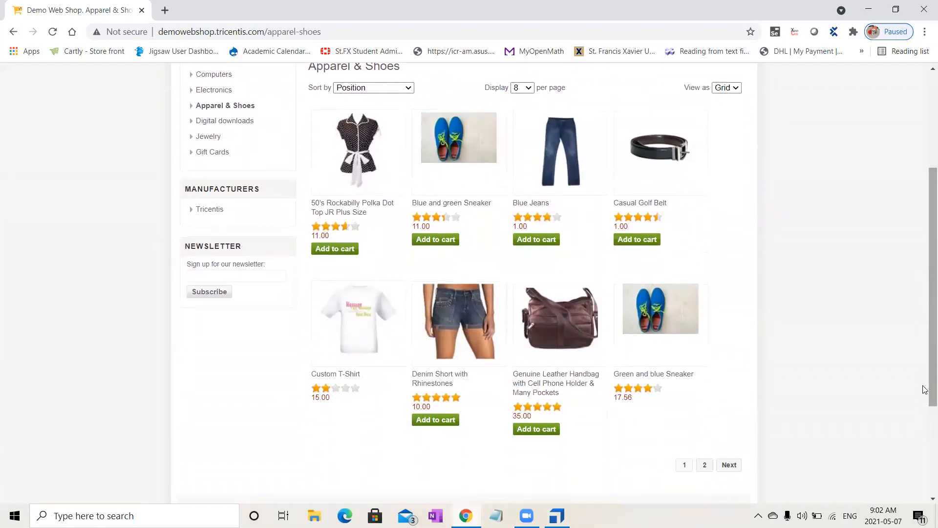
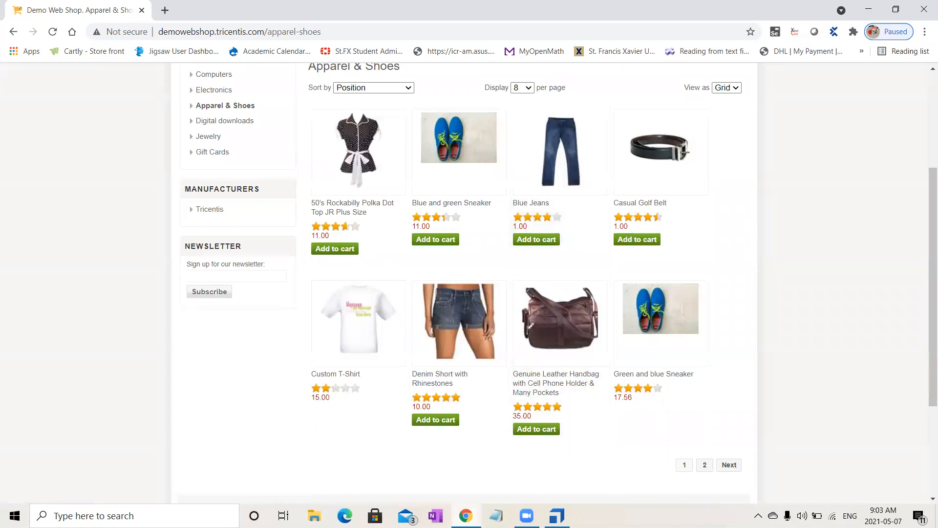
# - Switch to Tosca Commander and remove the trailing asterisk from the Product Image control's Title so it reads Show details for {B[Product]}
pyautogui.click(557, 515)
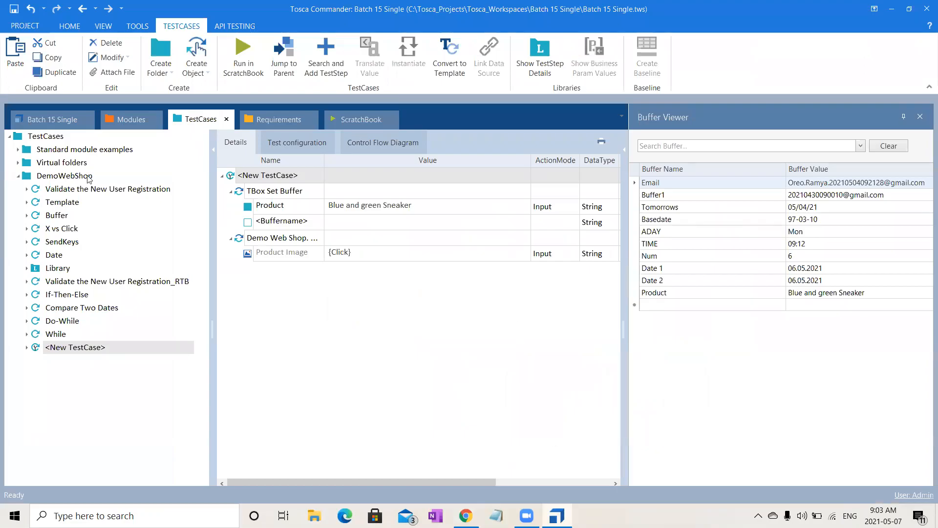
pyautogui.click(136, 118)
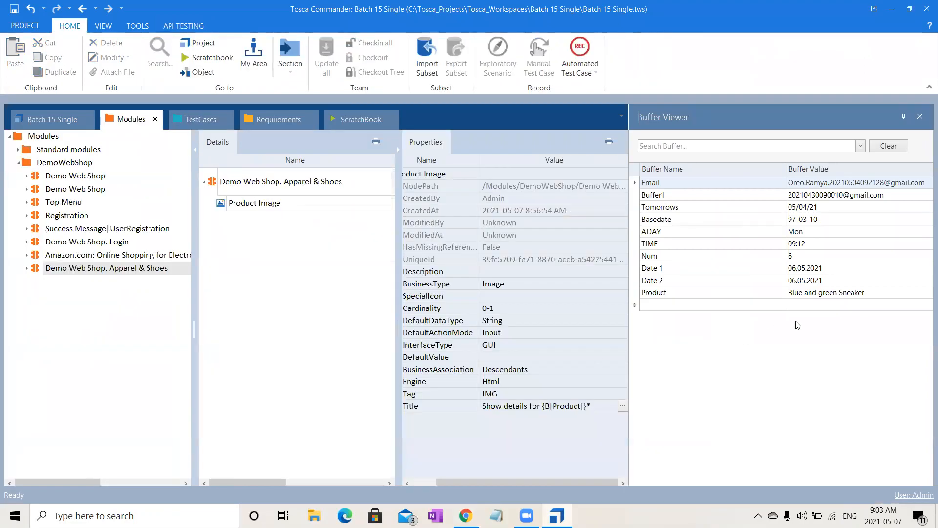
pyautogui.click(589, 405)
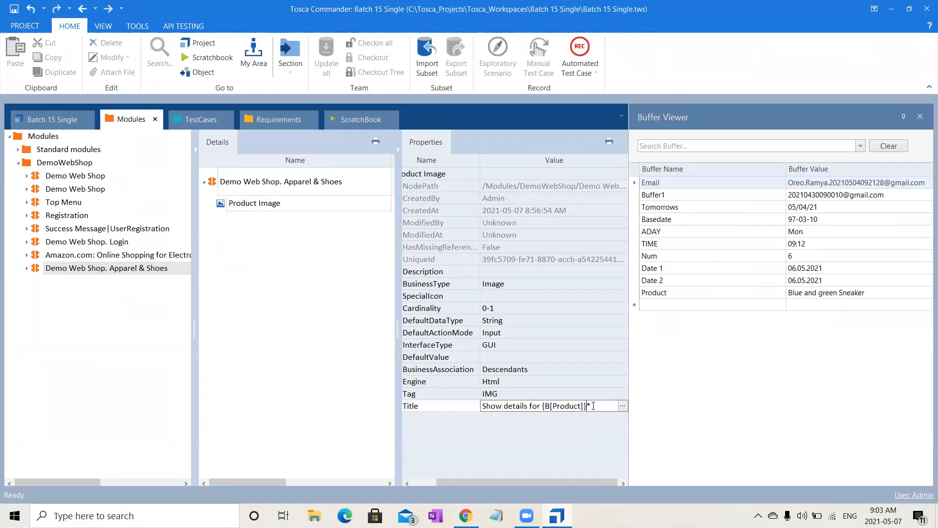
pyautogui.press('Delete')
pyautogui.click(276, 361)
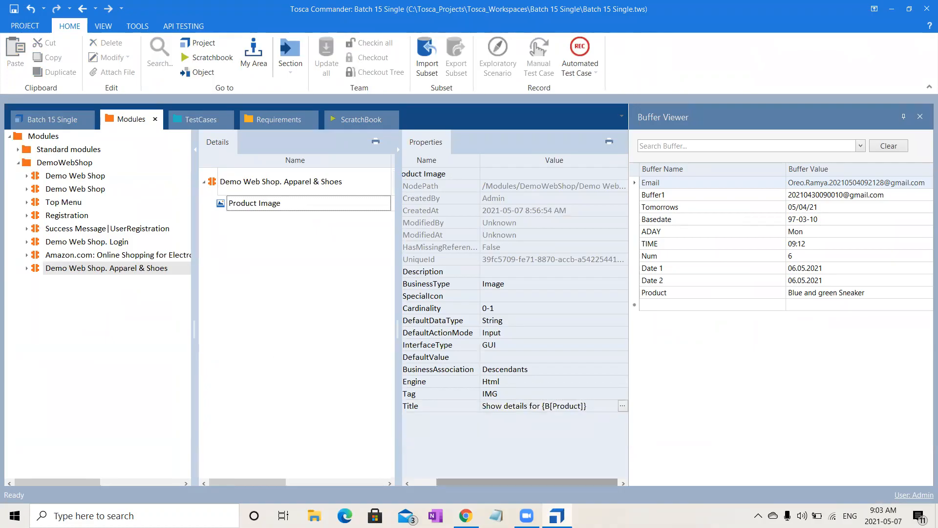
# - Switch to the Demo Web Shop in Chrome and display 12 products per page in Apparel & Shoes
pyautogui.click(466, 515)
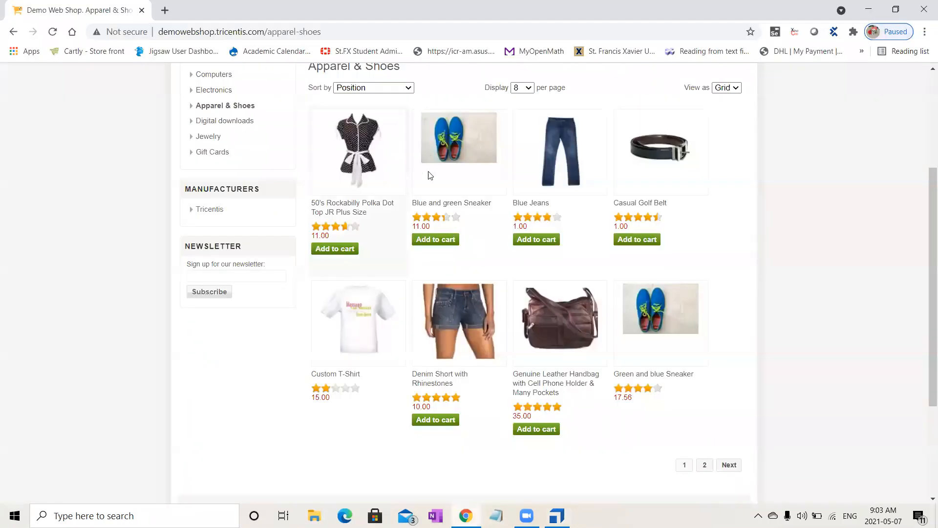
pyautogui.moveTo(930, 227); pyautogui.dragTo(930, 168)
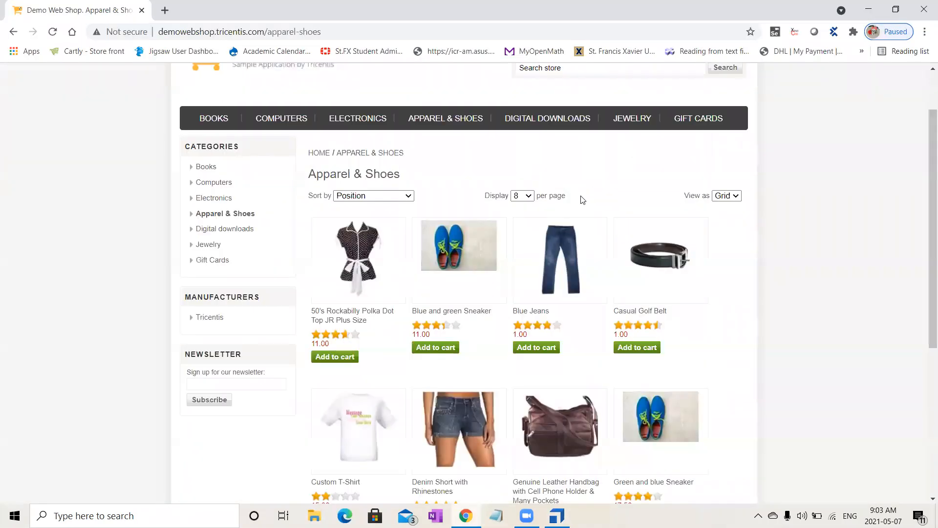
pyautogui.click(514, 195)
pyautogui.click(521, 228)
pyautogui.moveTo(926, 182); pyautogui.dragTo(925, 398)
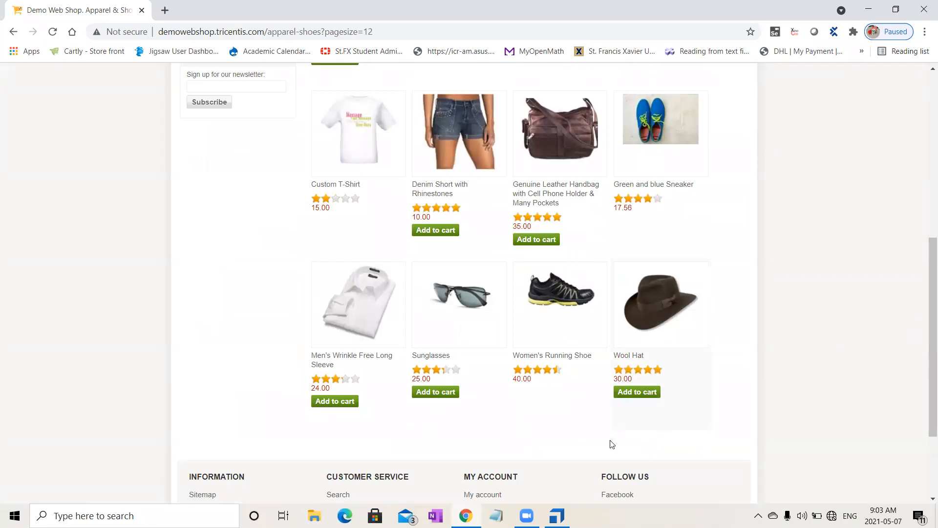
# - In Tosca Commander, set the test case's Product buffer to Wool Hat and run the test case in ScratchBook
pyautogui.moveTo(557, 516)
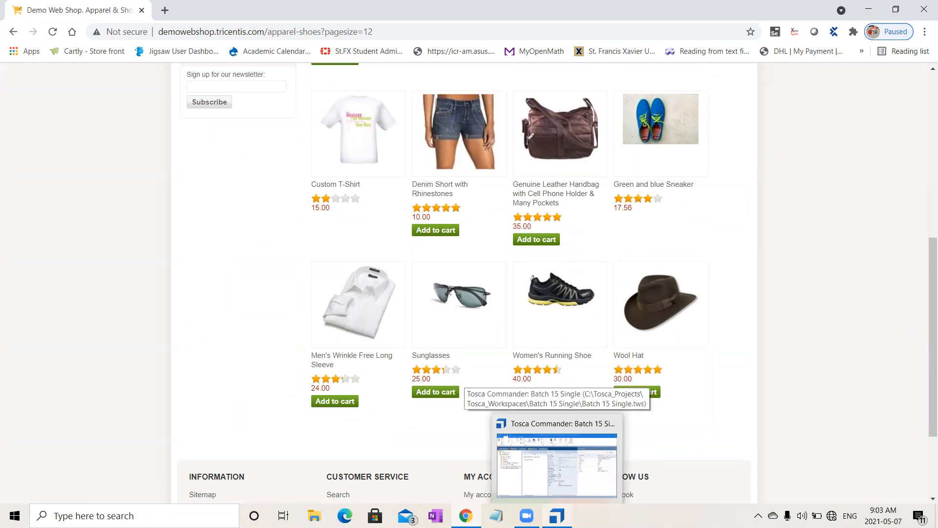
pyautogui.click(557, 464)
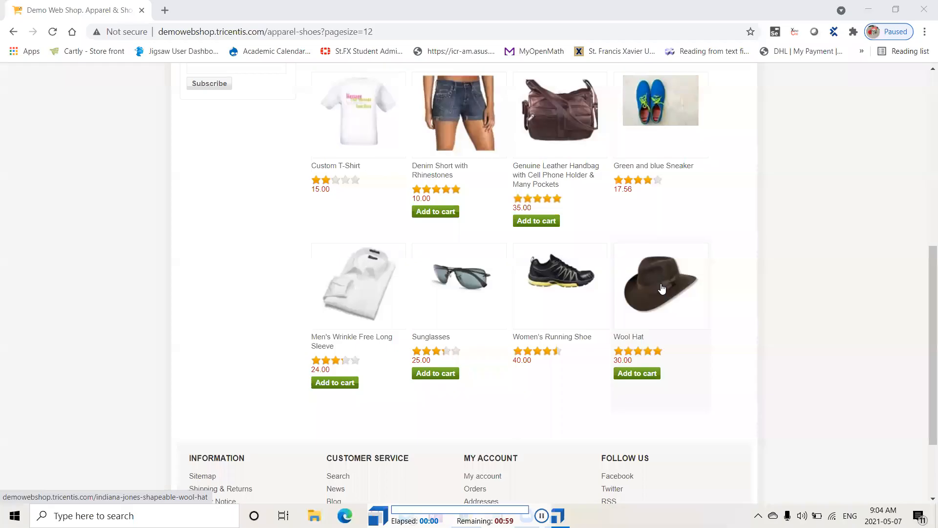
pyautogui.click(661, 289)
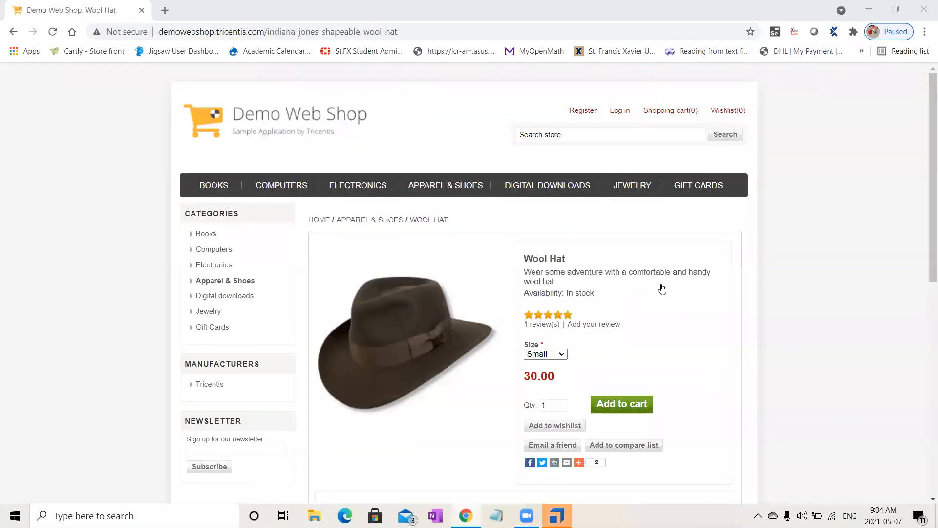
pyautogui.click(557, 516)
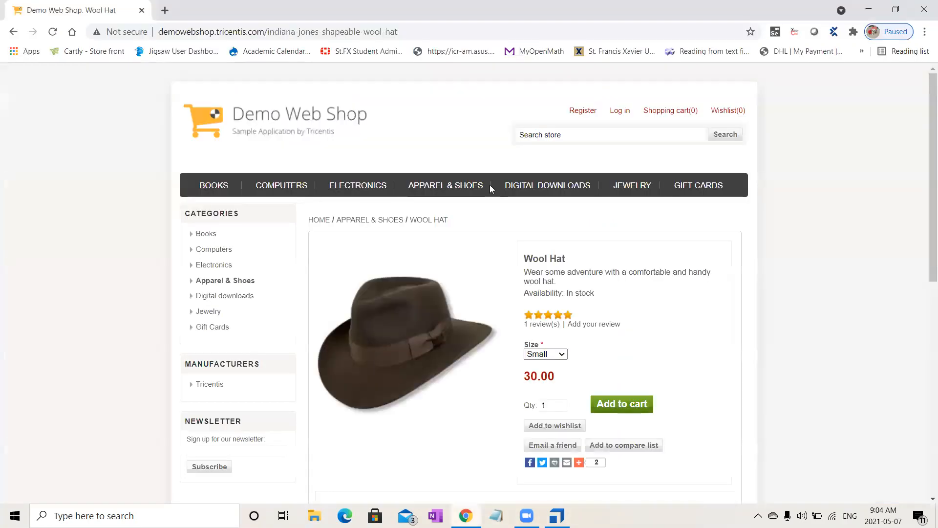
# - Reopen the shop's Apparel & Shoes category, set it to 12 products per page and look through the products
pyautogui.click(449, 188)
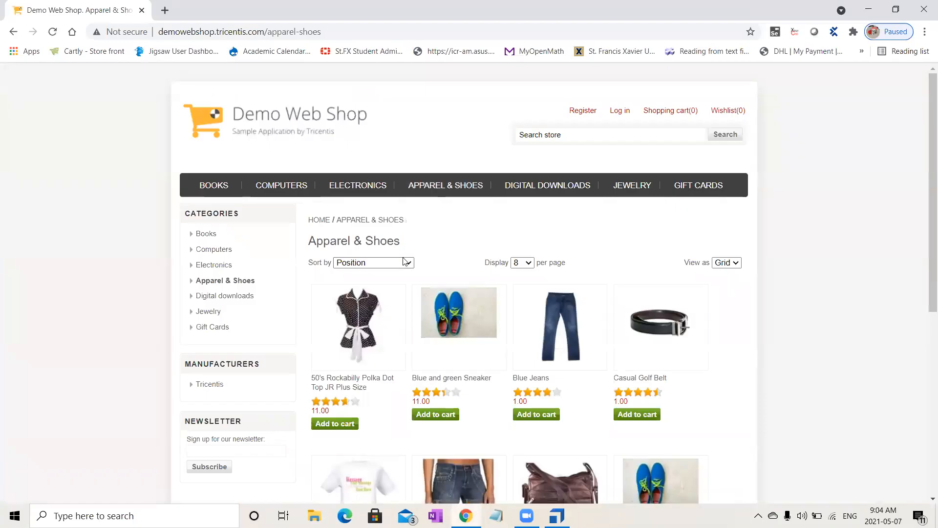
pyautogui.moveTo(925, 289); pyautogui.dragTo(925, 467)
pyautogui.scroll(-1, 925, 467)
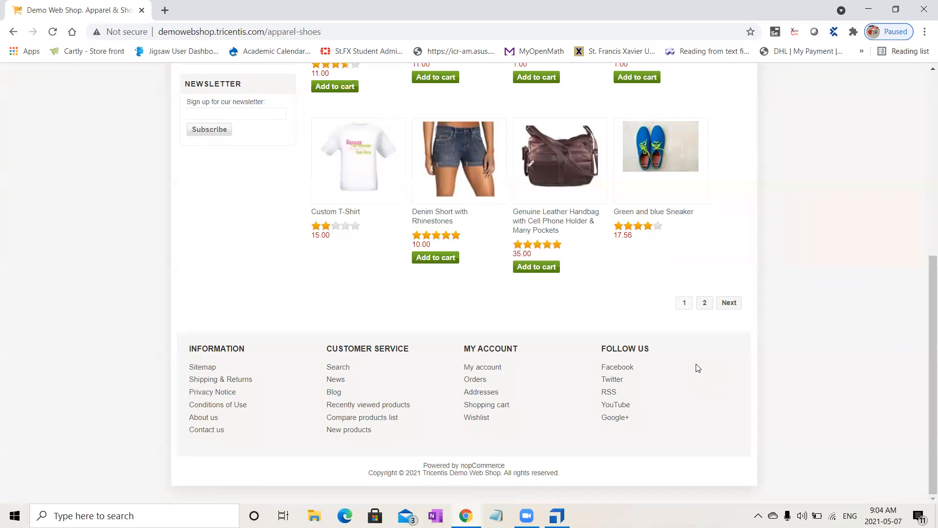
pyautogui.moveTo(925, 313); pyautogui.dragTo(923, 177)
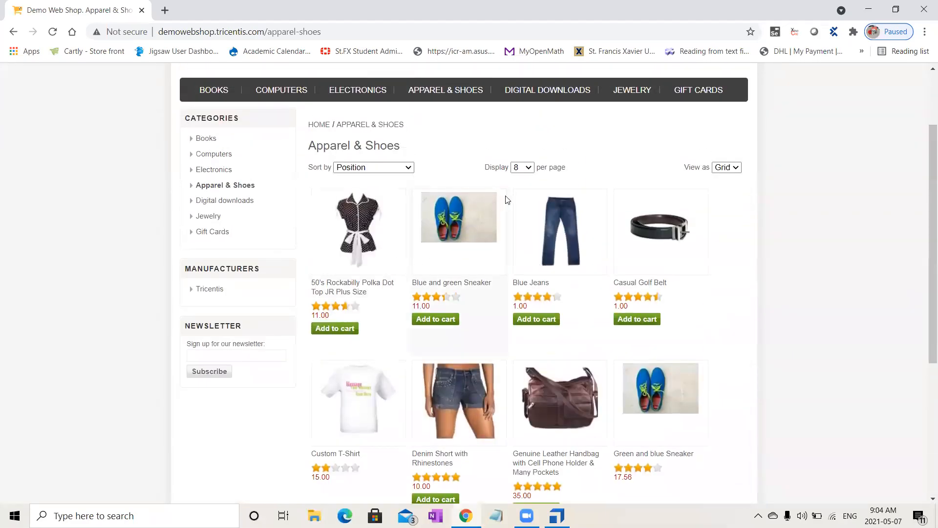
pyautogui.click(523, 169)
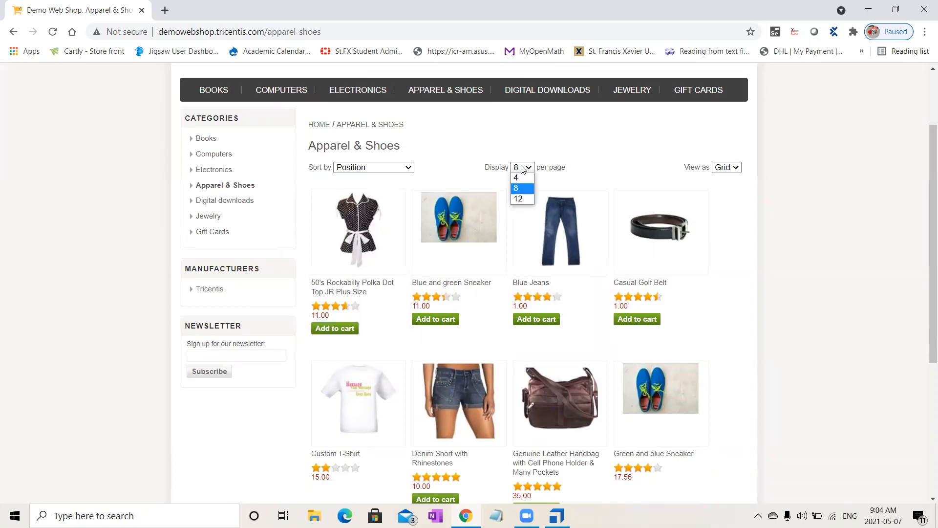
pyautogui.click(523, 199)
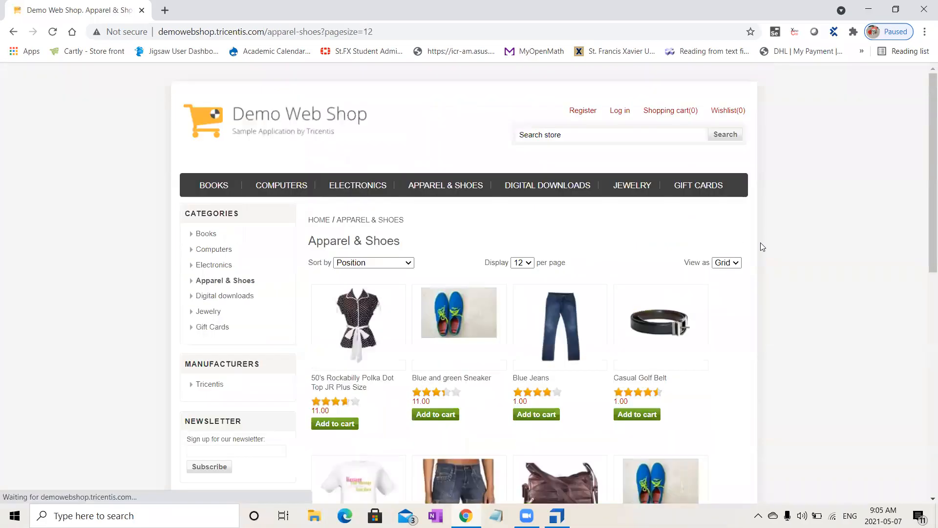
pyautogui.moveTo(924, 225); pyautogui.dragTo(924, 446)
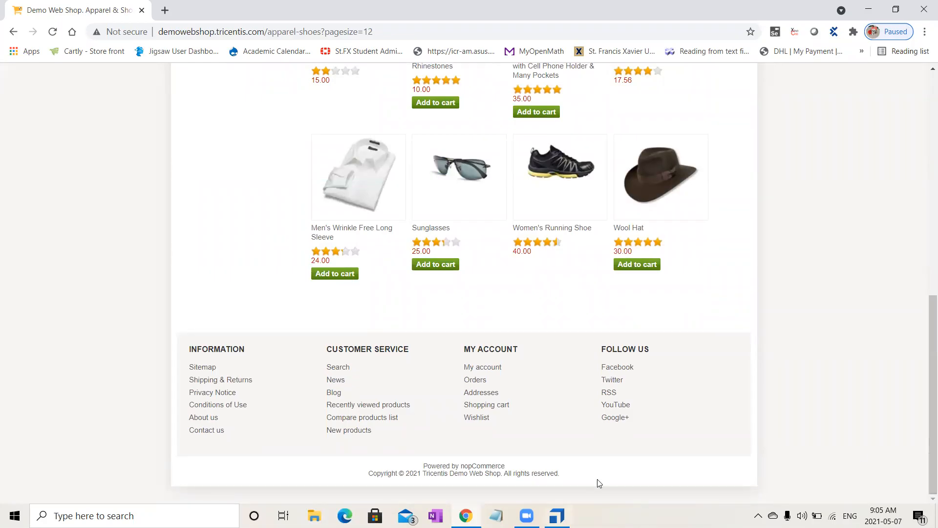
# - In Tosca Commander, copy the Demo Web Shop. Apparel & Shoes module and paste it twice into the DemoWebShop modules folder
pyautogui.click(557, 515)
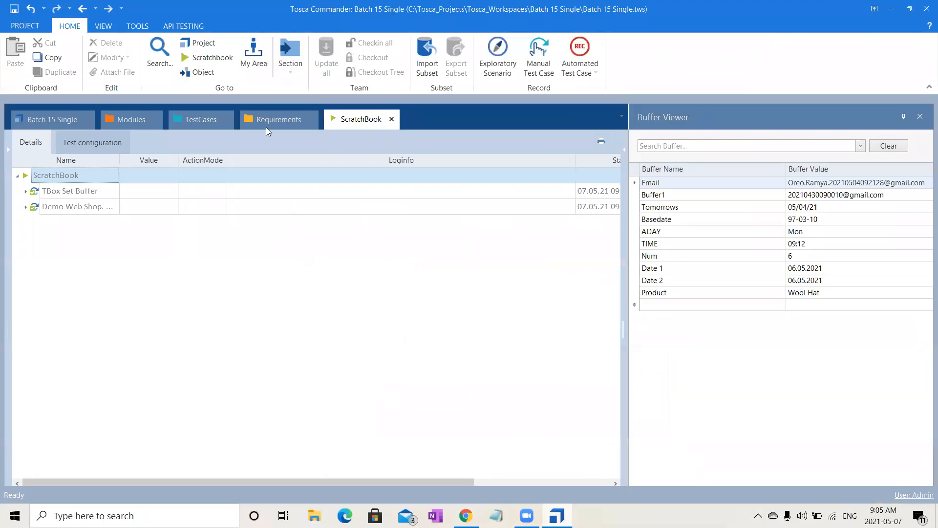
pyautogui.click(118, 121)
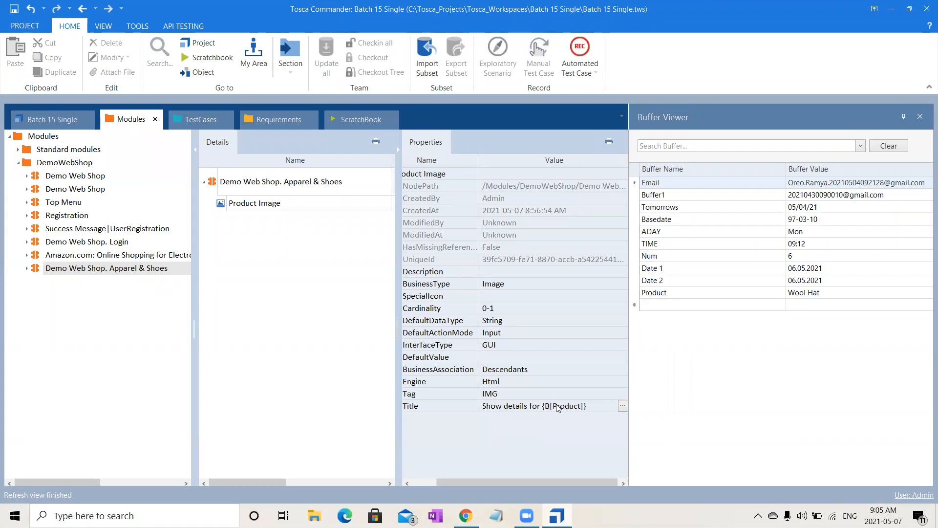
pyautogui.click(139, 271)
pyautogui.click(140, 271)
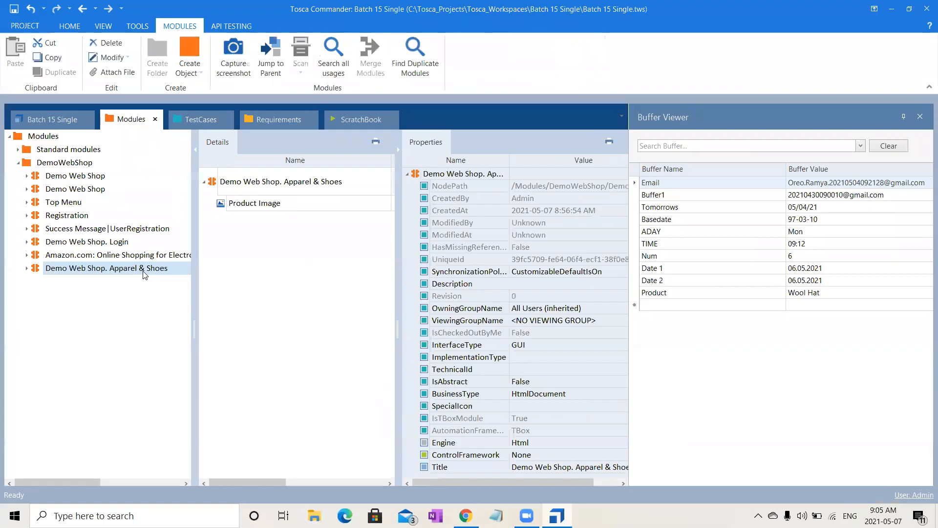
pyautogui.click(93, 163)
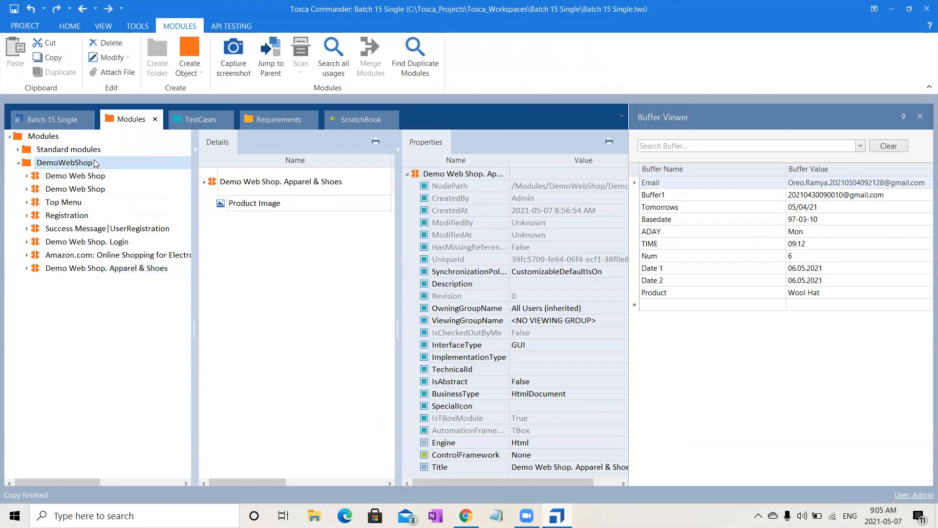
pyautogui.hotkey('ctrl', 'v')
pyautogui.hotkey('ctrl', 'v')
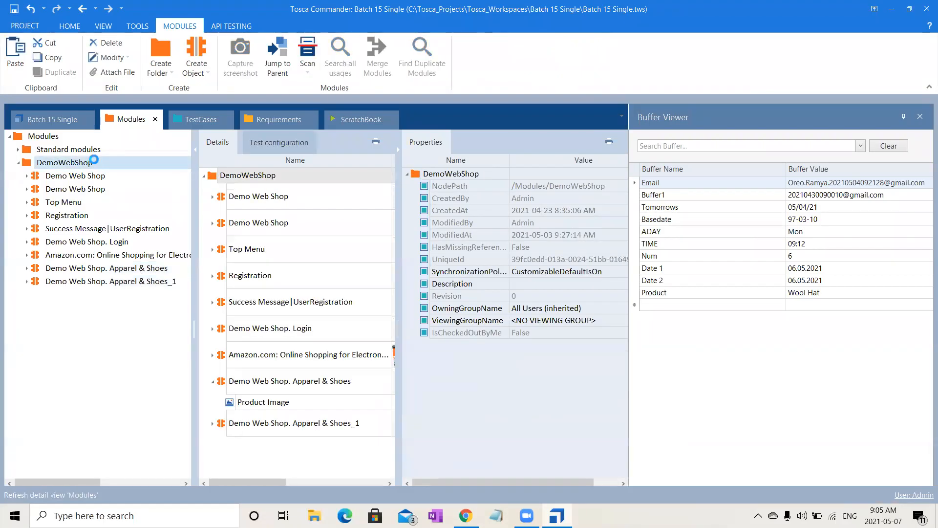
# - Rename the original Apparel & Shoes module as Demo Web Shop. Apparel & Shoes_Buffer
pyautogui.click(145, 284)
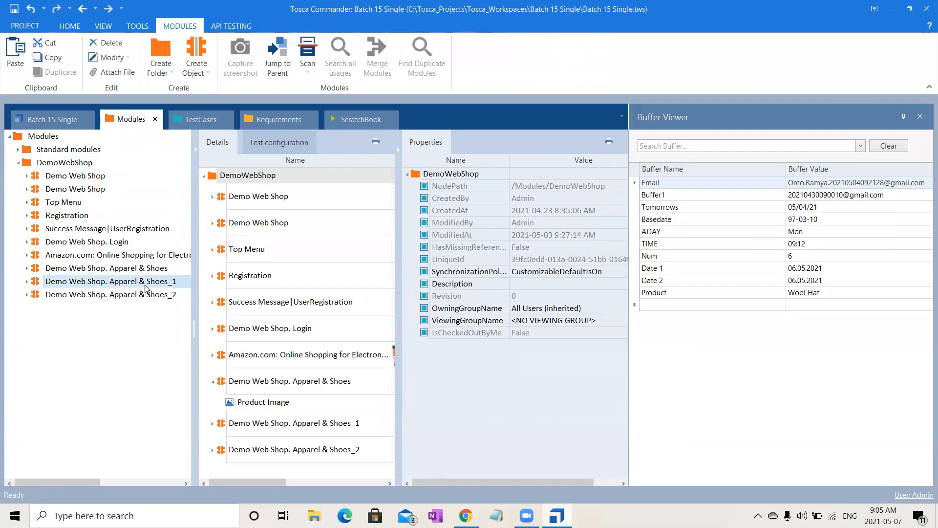
pyautogui.click(179, 268)
pyautogui.click(179, 268)
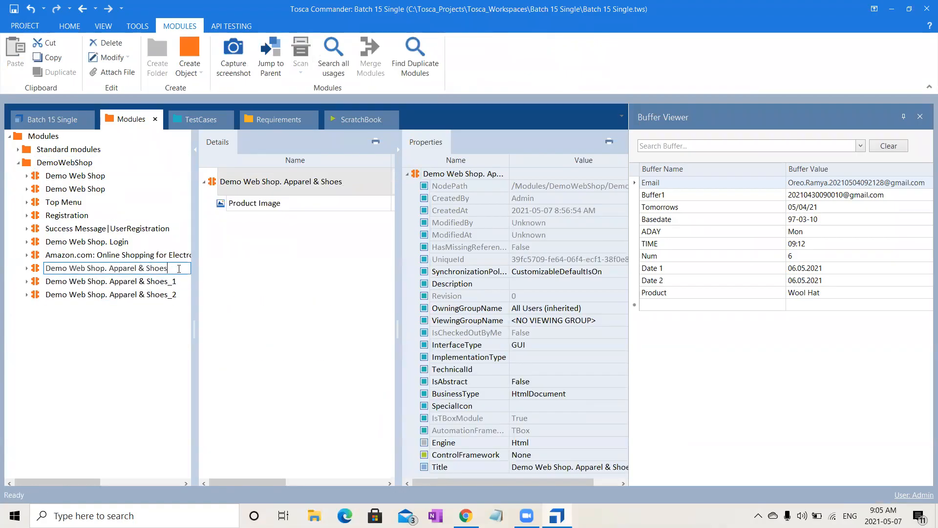
pyautogui.write('_Buffer')
# - Rename the first module copy as Demo Web Shop. Apparel & Shoes_CI
pyautogui.click(171, 285)
pyautogui.click(171, 285)
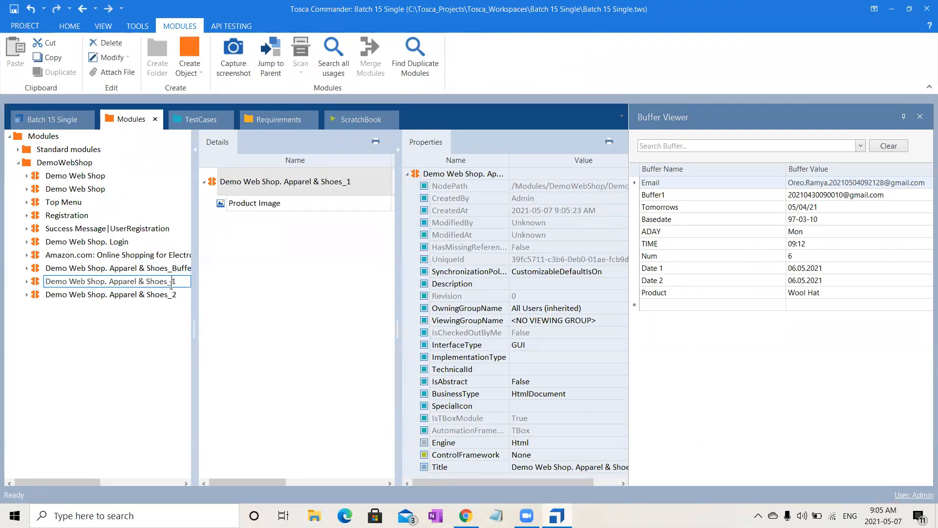
pyautogui.moveTo(171, 283); pyautogui.dragTo(203, 284)
pyautogui.write('CI')
# - Rename the second module copy as Demo Web Shop. Apparel & Shoes_ExplicitName
pyautogui.click(164, 295)
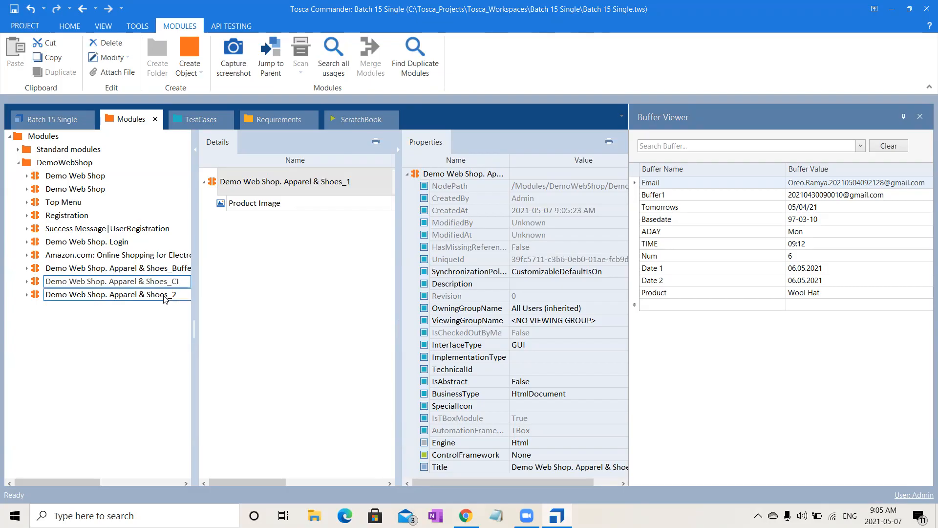
pyautogui.click(164, 295)
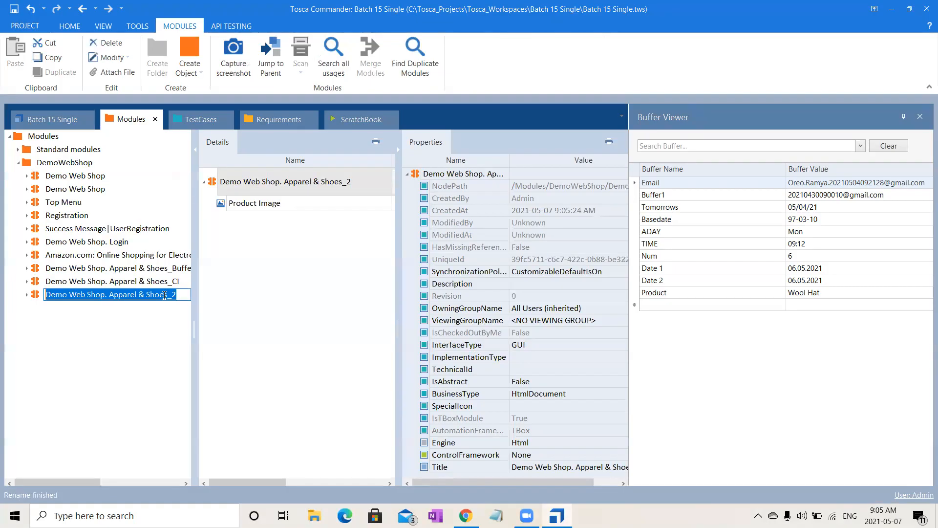
pyautogui.press('End')
pyautogui.press('BackSpace')
pyautogui.write('E')
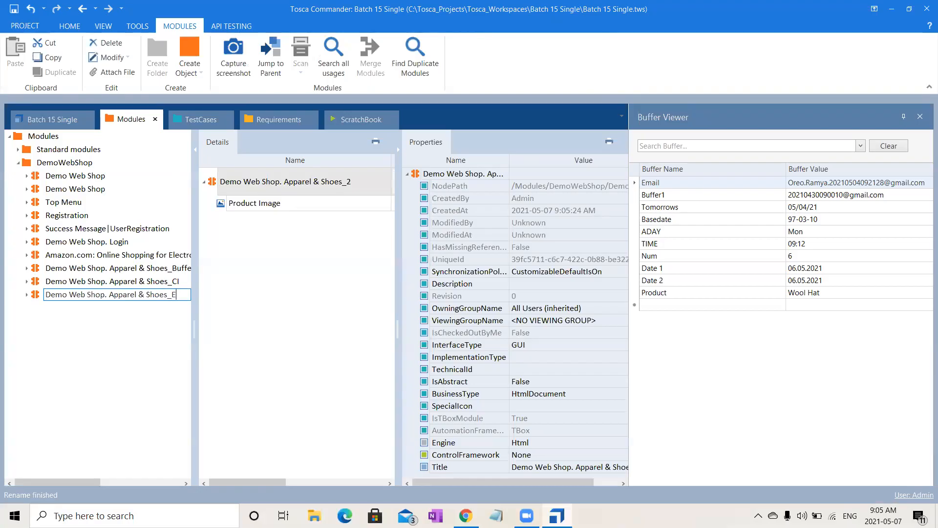
pyautogui.write('xplicit')
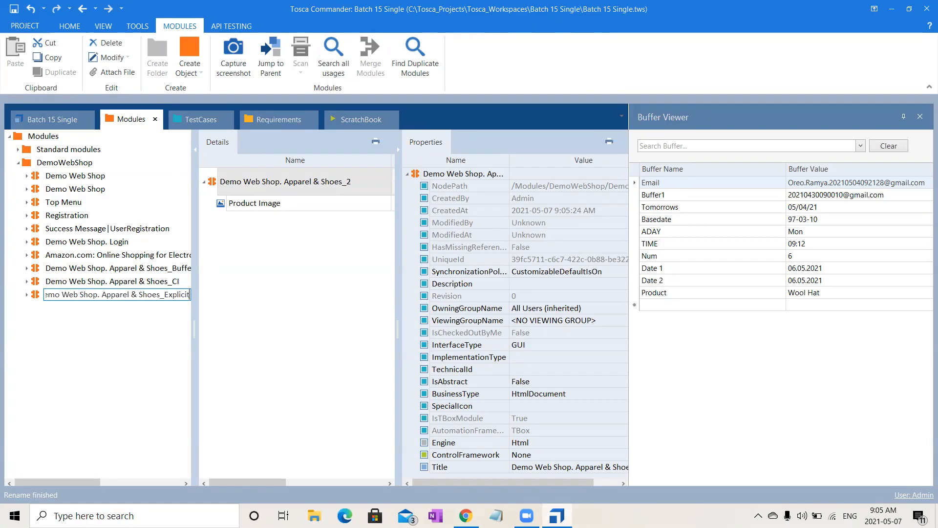
pyautogui.write('Name')
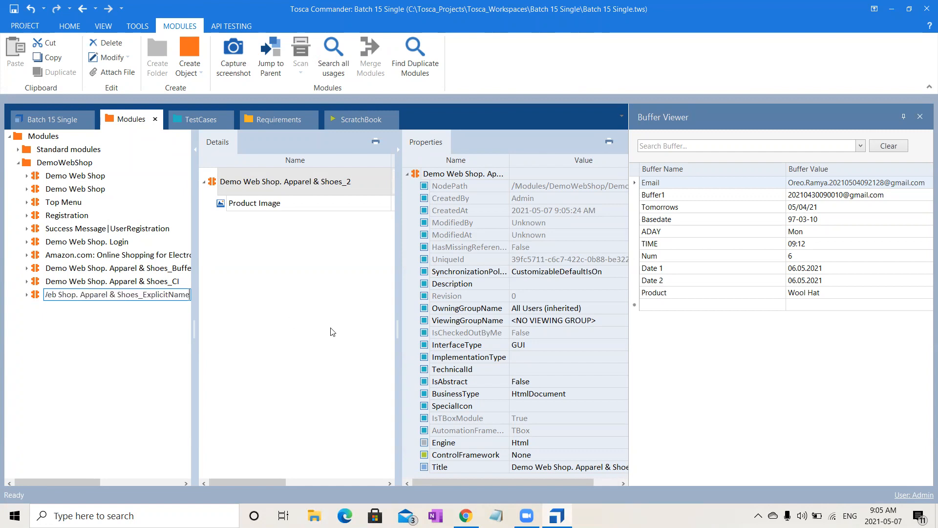
pyautogui.click(263, 319)
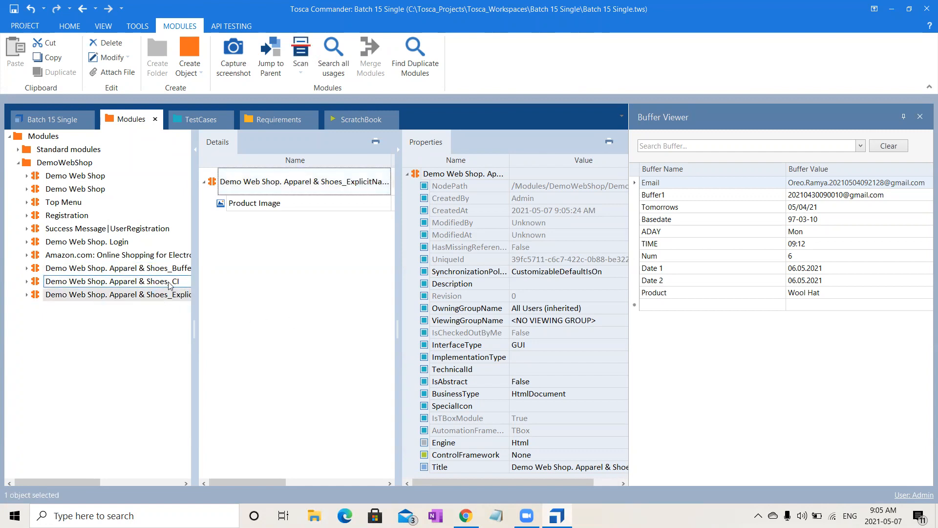
pyautogui.click(168, 295)
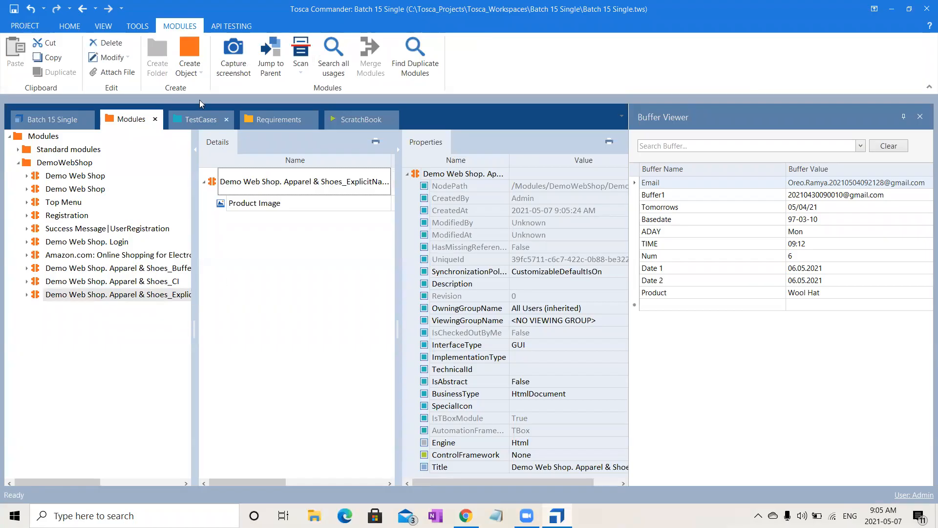
# - Rename the new, unnamed test case in the DemoWebShop test case folder as Non Unique_Buffer
pyautogui.click(202, 120)
pyautogui.click(297, 176)
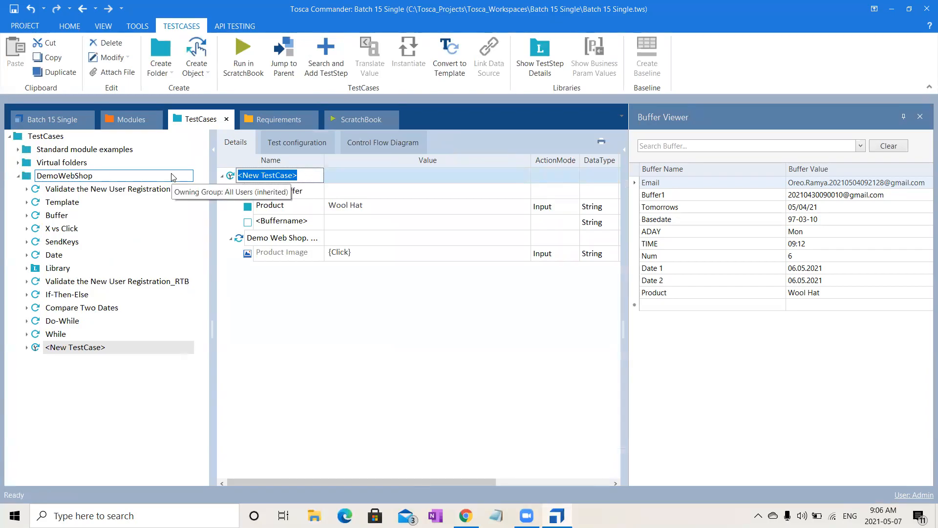
pyautogui.write('Non U')
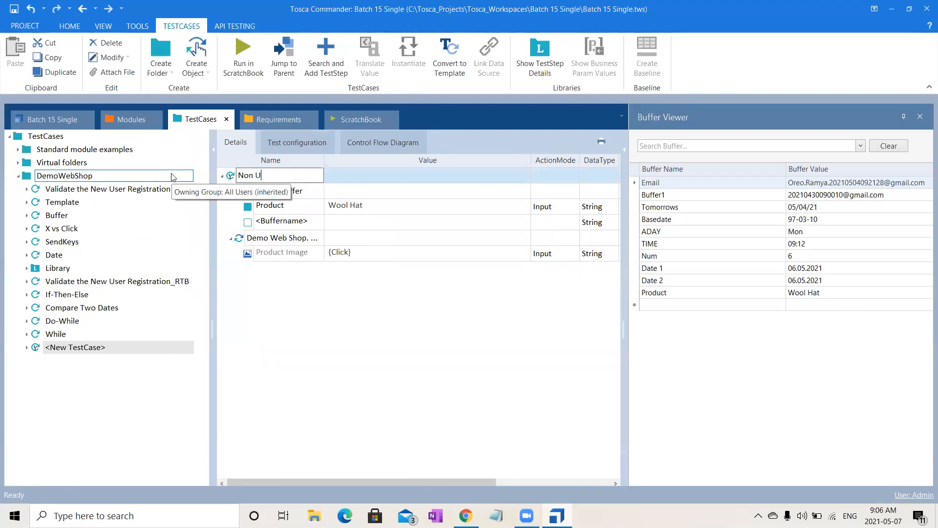
pyautogui.write('nique_')
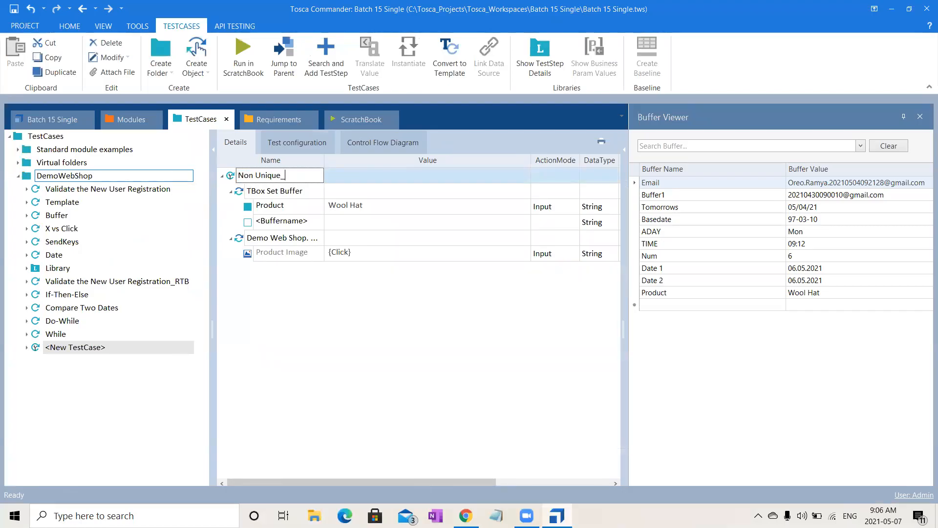
pyautogui.write('Buffer')
pyautogui.press('Return')
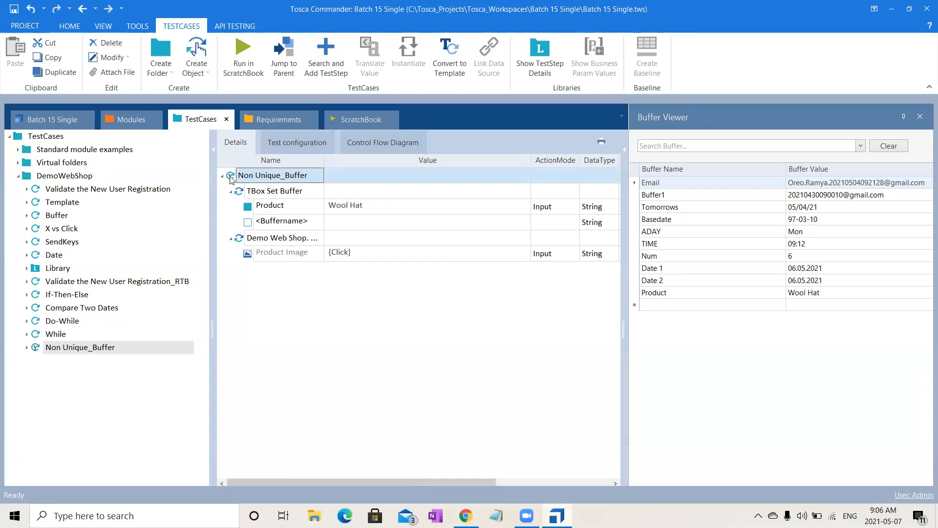
# - Paste a copy of the Non Unique_Buffer test case into the DemoWebShop folder and close the Buffer Viewer
pyautogui.hotkey('ctrl', 'c')
pyautogui.click(63, 177)
pyautogui.hotkey('ctrl', 'v')
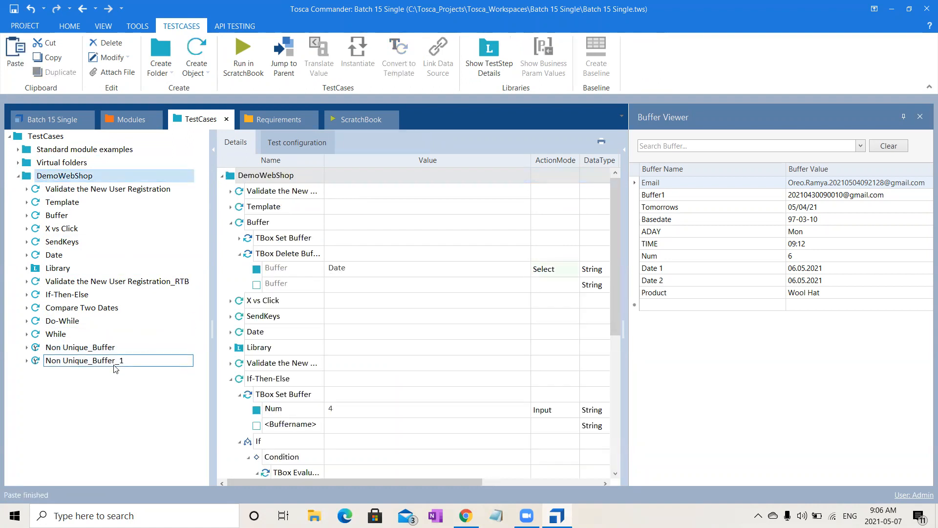
pyautogui.click(87, 349)
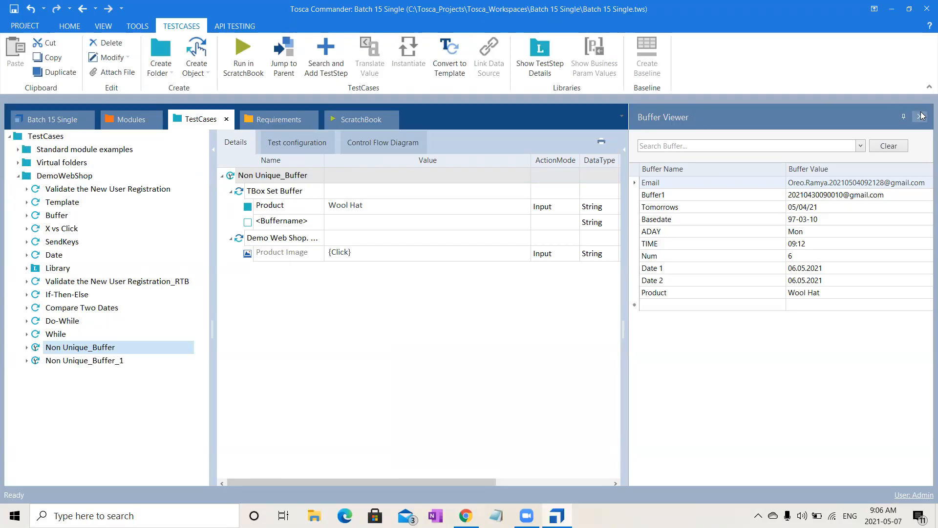
pyautogui.click(920, 116)
pyautogui.click(201, 120)
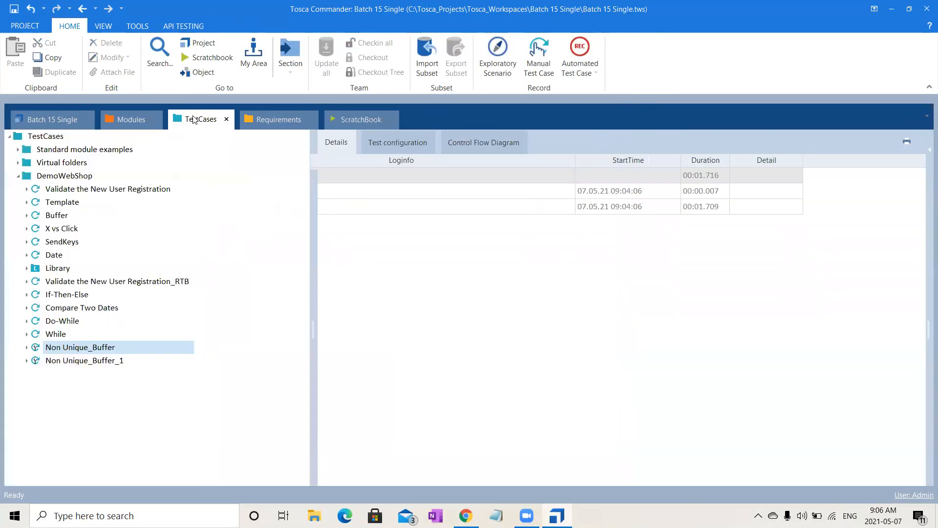
# - Rename the copied test case as Non Unique_ExplicitName
pyautogui.click(96, 364)
pyautogui.click(95, 360)
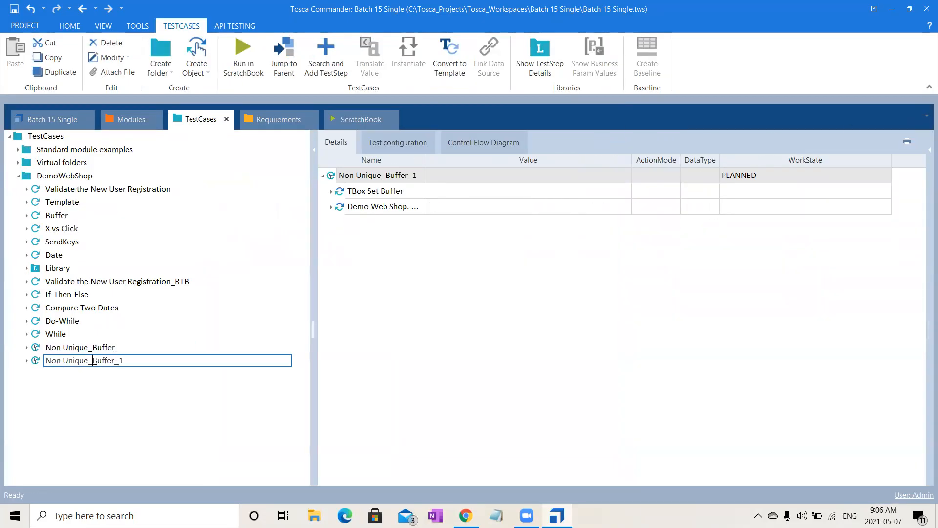
pyautogui.moveTo(94, 361); pyautogui.dragTo(243, 358)
pyautogui.write('ExplicitName')
pyautogui.click(201, 413)
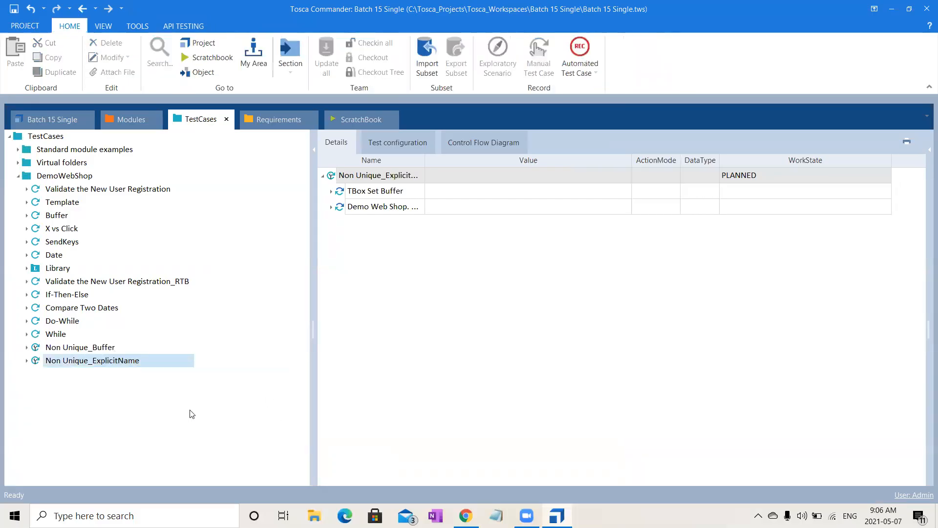
# - Set the WorkState of the Non Unique_ExplicitName test case to IN_WORK
pyautogui.click(781, 175)
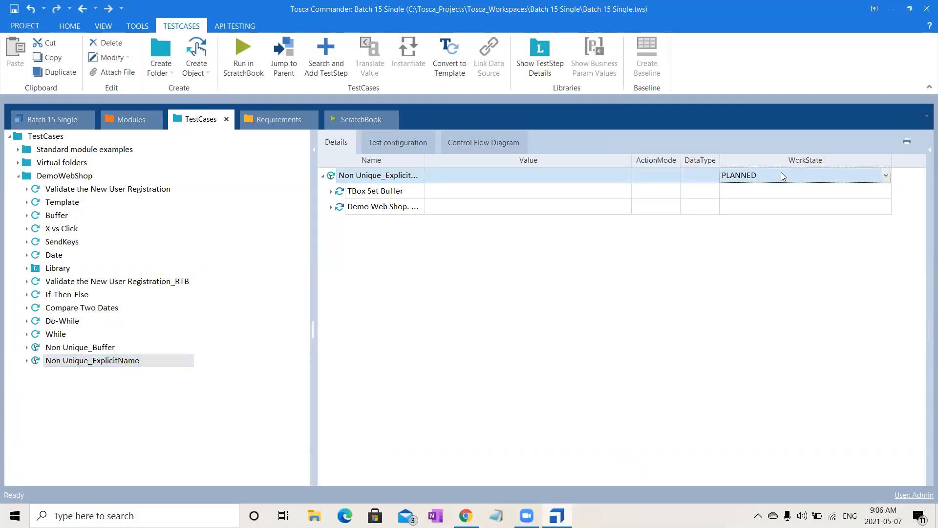
pyautogui.press('i')
pyautogui.click(704, 241)
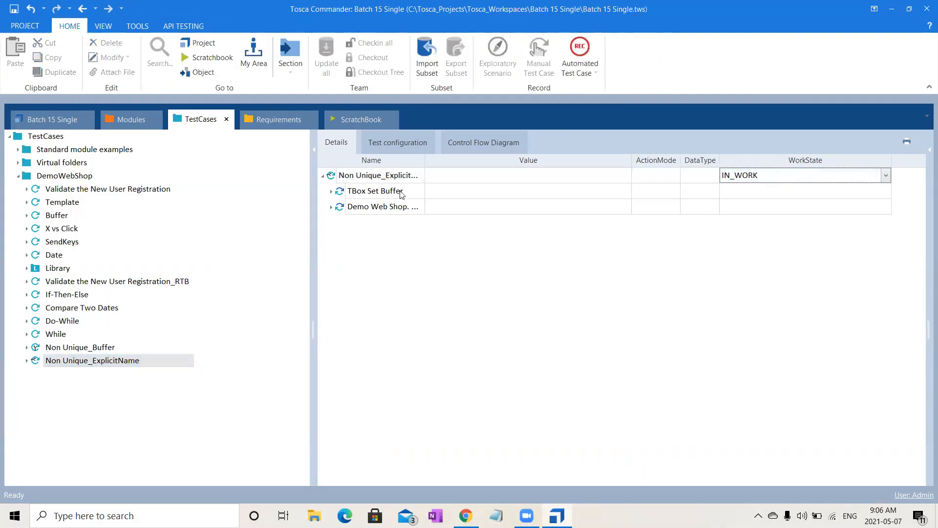
# - Delete the TBox Set Buffer and Demo Web Shop test steps from the Non Unique_ExplicitName test case
pyautogui.click(372, 193)
pyautogui.press('Delete')
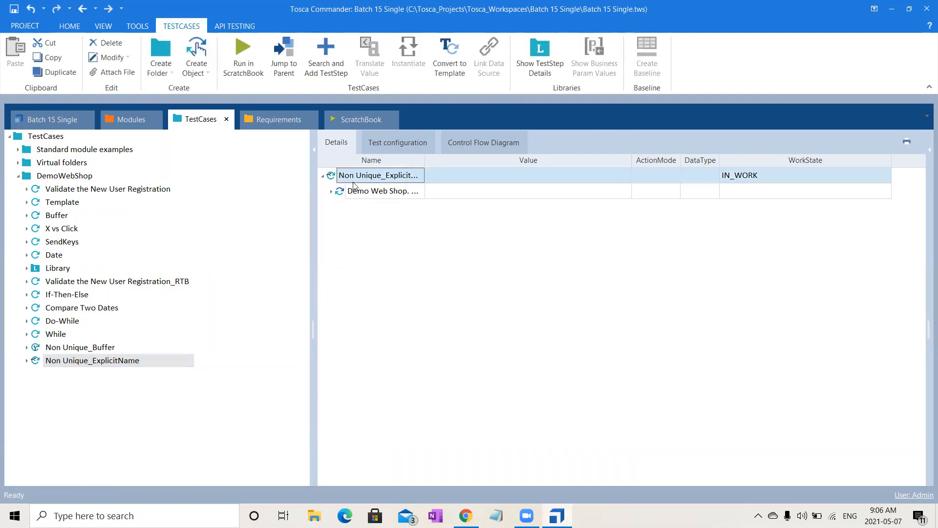
pyautogui.click(331, 191)
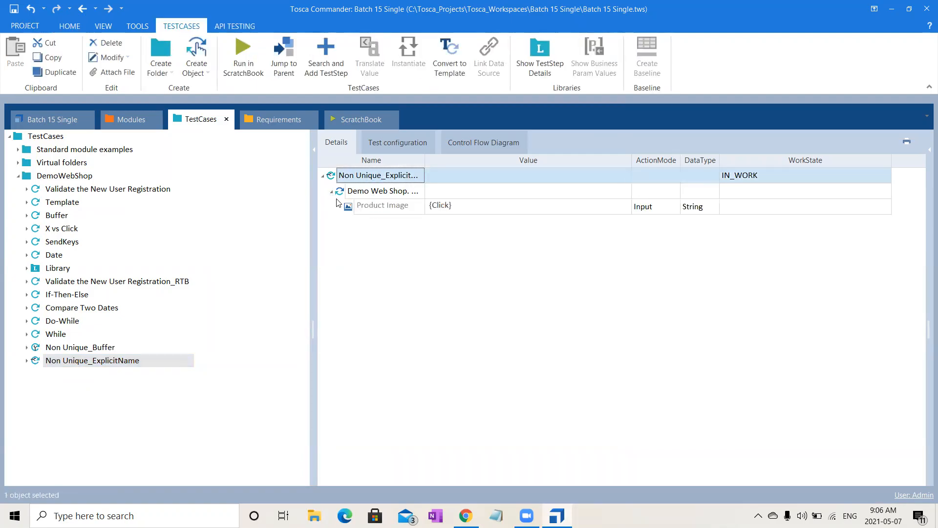
pyautogui.click(399, 206)
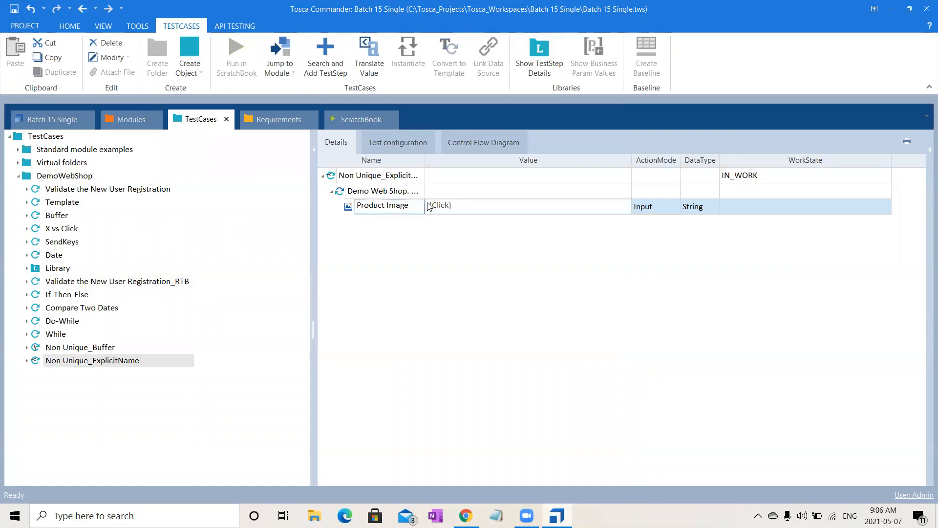
pyautogui.moveTo(411, 204); pyautogui.dragTo(249, 196)
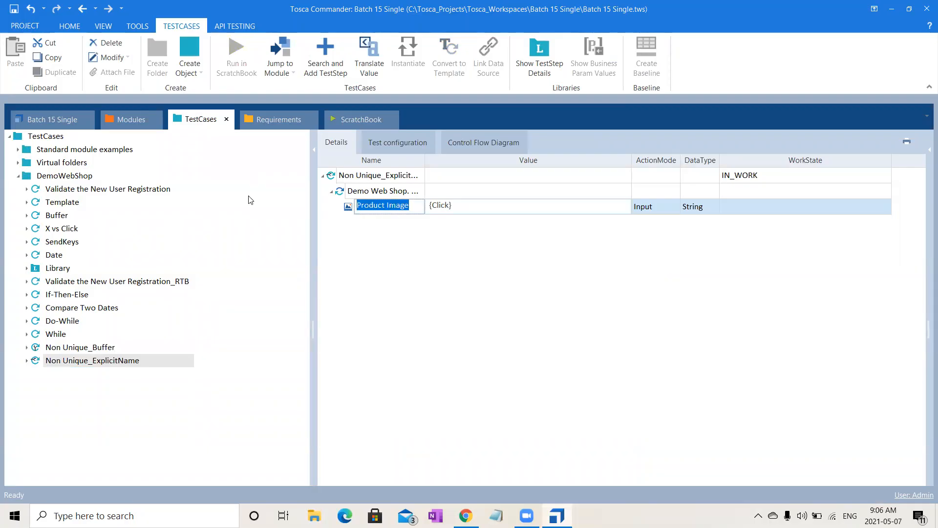
pyautogui.click(379, 191)
pyautogui.press('Delete')
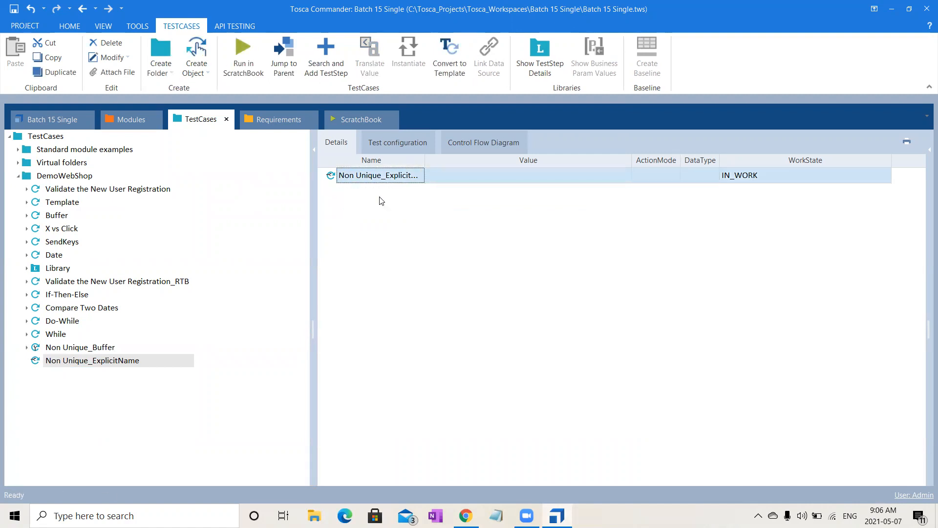
# - Add the Demo Web Shop. Apparel & Shoes_ExplicitName module as a test step of the Non Unique_ExplicitName test case and return to the modules
pyautogui.click(136, 117)
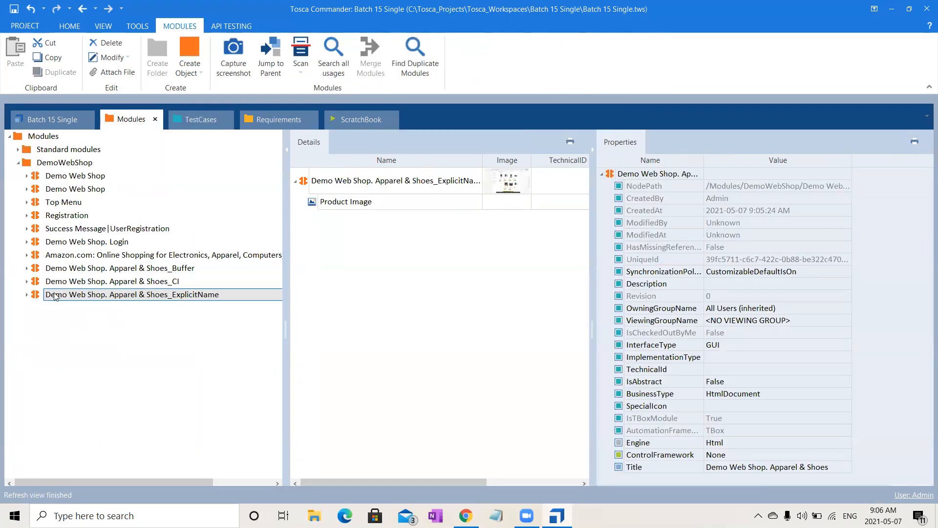
pyautogui.moveTo(38, 297); pyautogui.dragTo(99, 364)
pyautogui.click(128, 120)
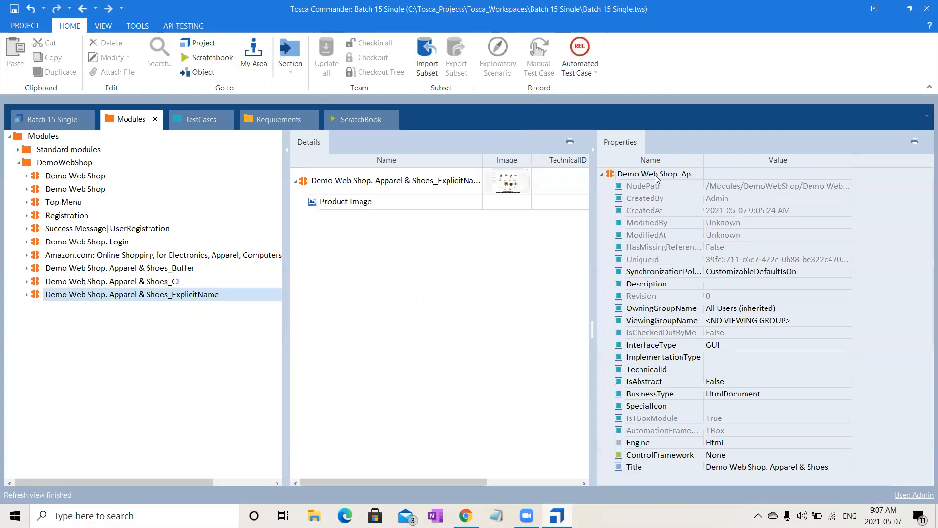
# - Create a configuration parameter named ExplicitName on the Product Image attribute of the Apparel & Shoes_ExplicitName module
pyautogui.click(381, 204)
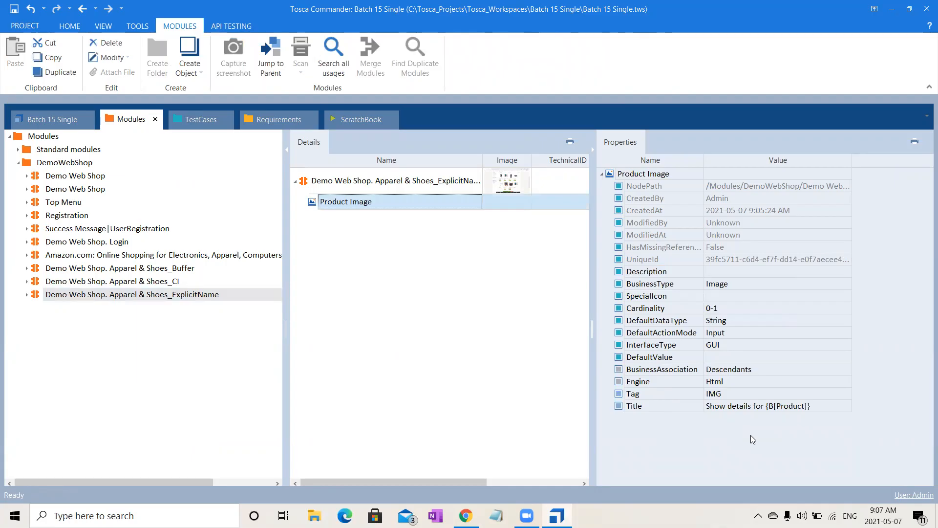
pyautogui.rightClick(645, 175)
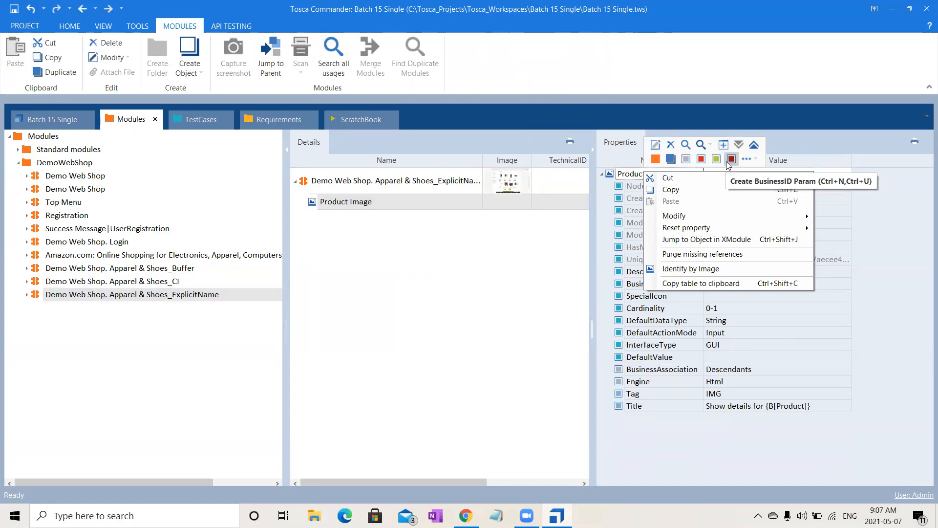
pyautogui.click(745, 160)
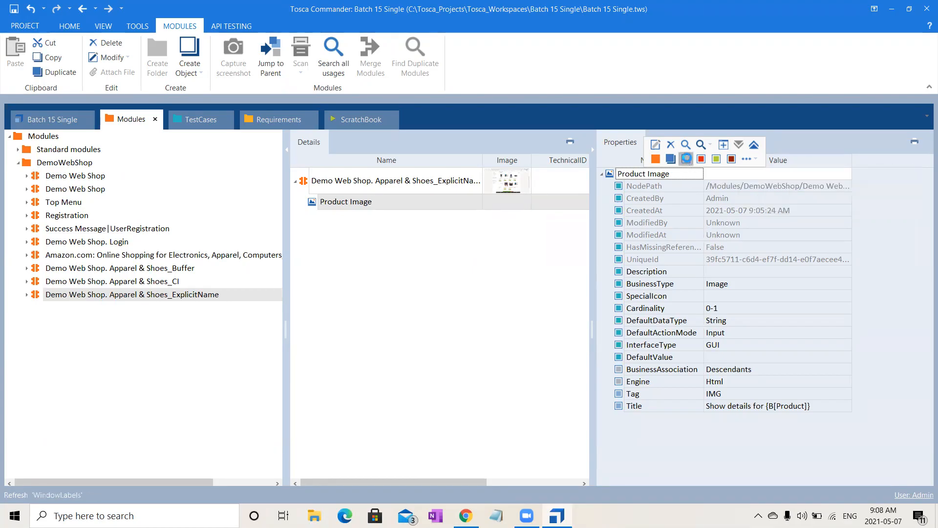
pyautogui.click(686, 159)
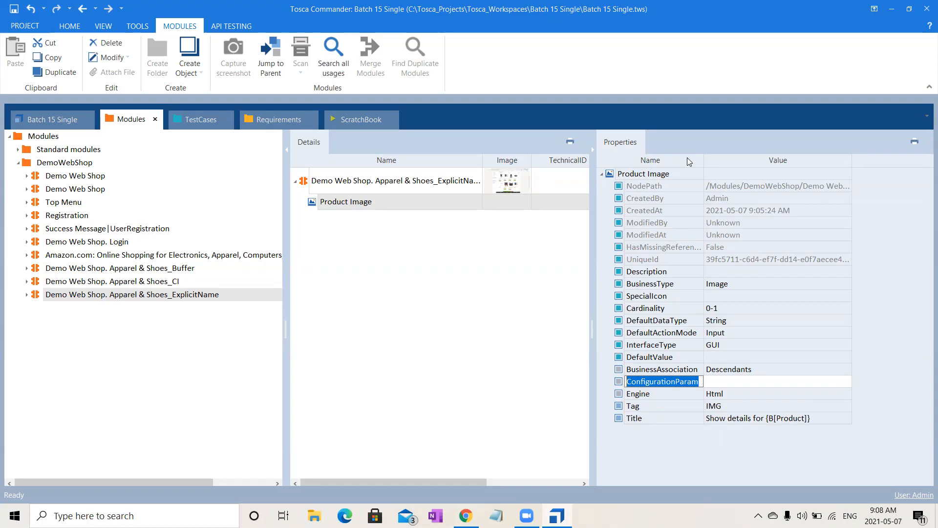
pyautogui.write('Ex')
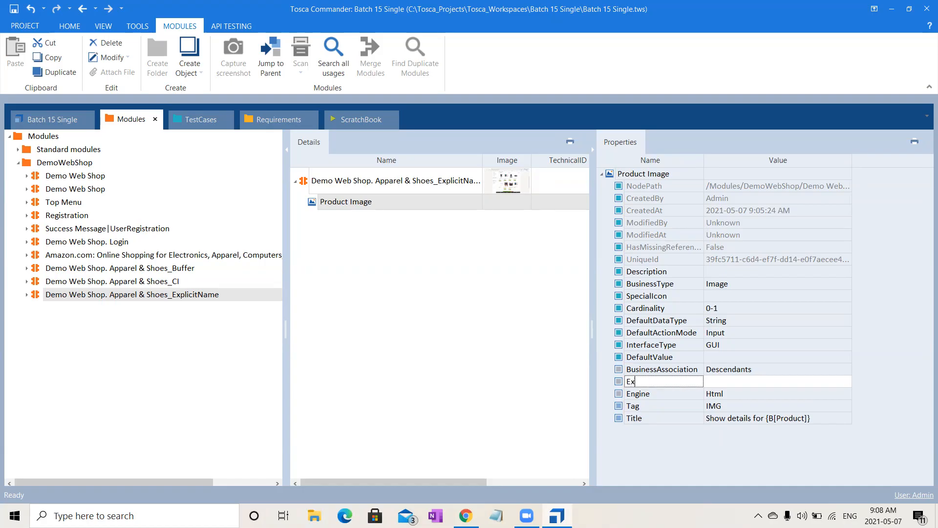
pyautogui.write('plicitName')
# - Set the Product Image attribute's ExplicitName parameter to True
pyautogui.click(734, 382)
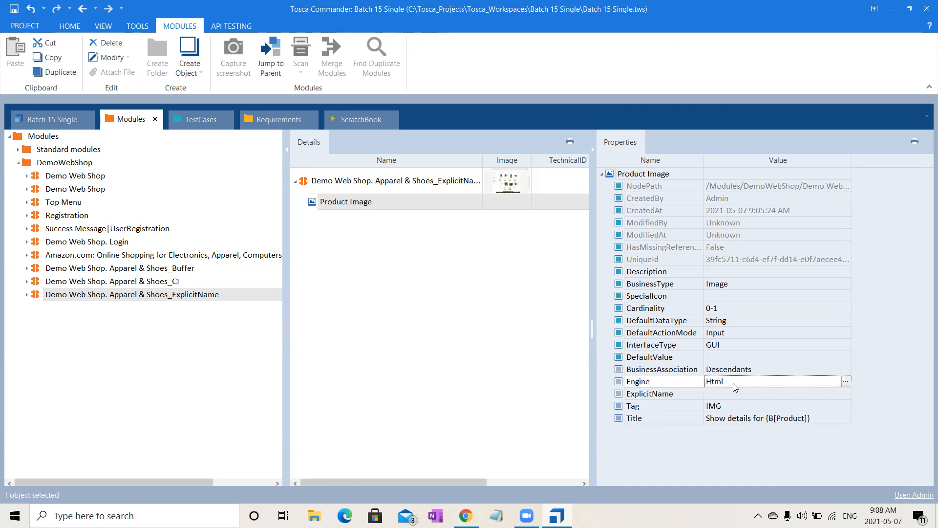
pyautogui.click(724, 394)
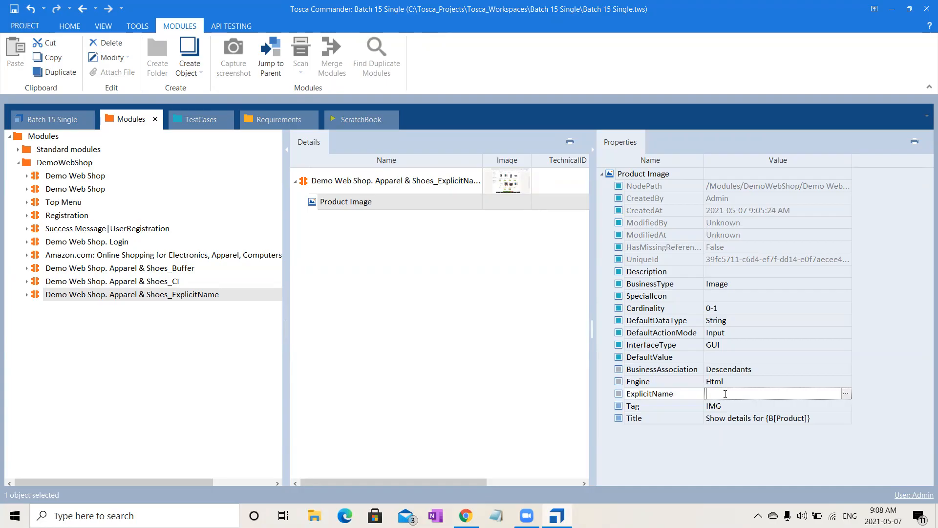
pyautogui.write('True')
pyautogui.click(510, 433)
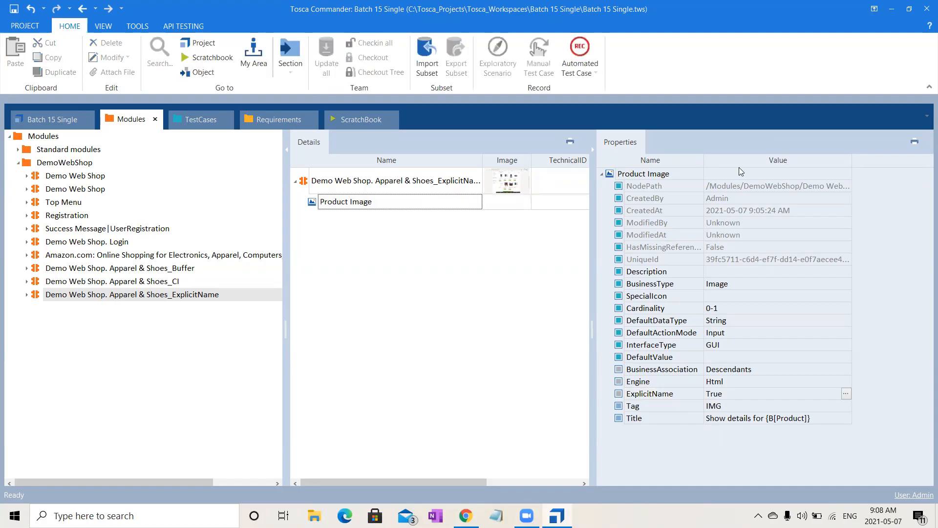
pyautogui.rightClick(615, 176)
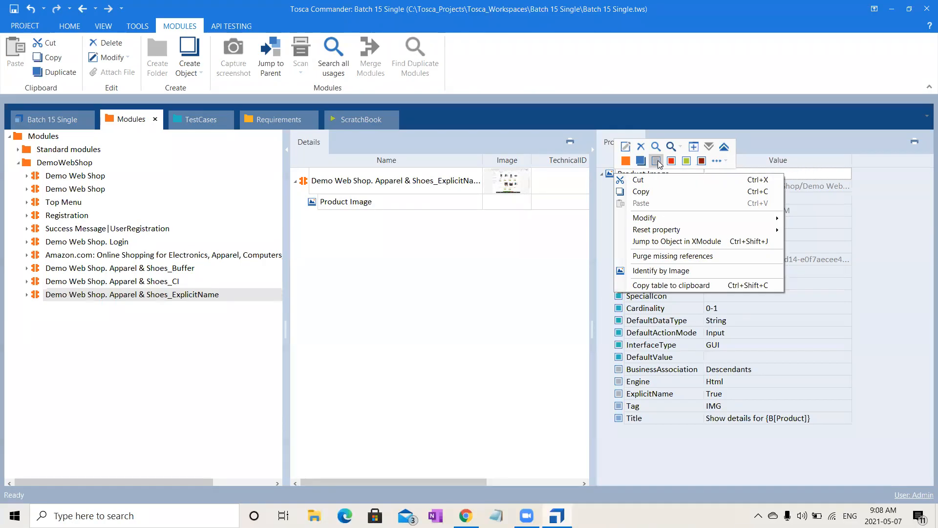
pyautogui.click(540, 298)
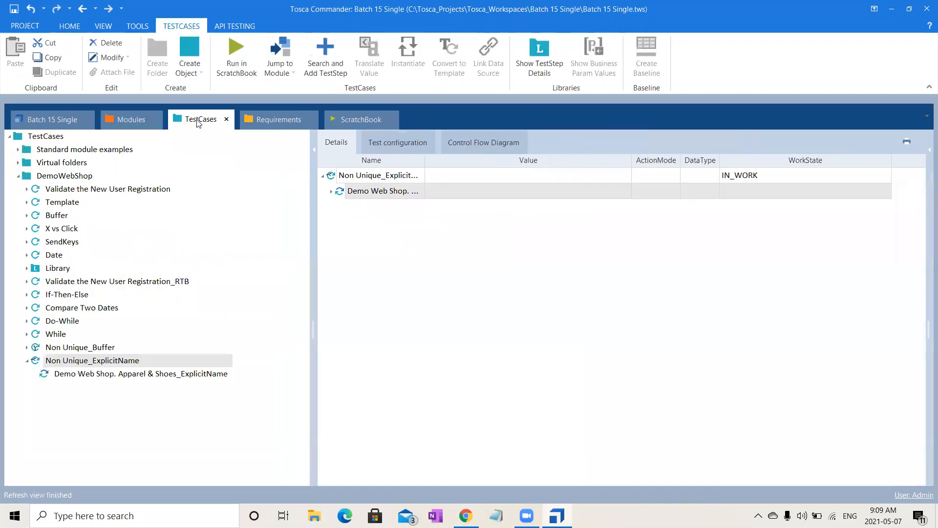
# - In the Non Unique_ExplicitName test case, overwrite the Product Image name with trial text, clear the name, and return to the modules
pyautogui.click(196, 119)
pyautogui.click(331, 191)
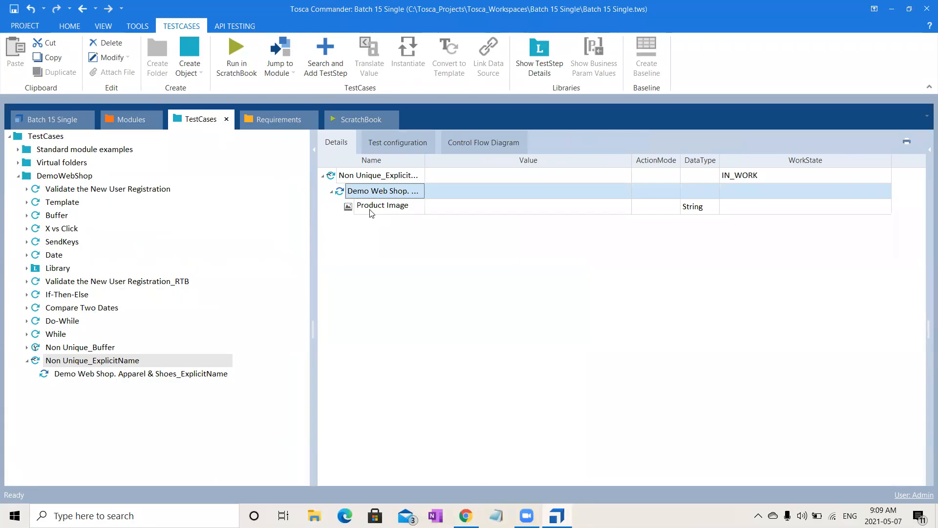
pyautogui.click(397, 207)
pyautogui.click(398, 207)
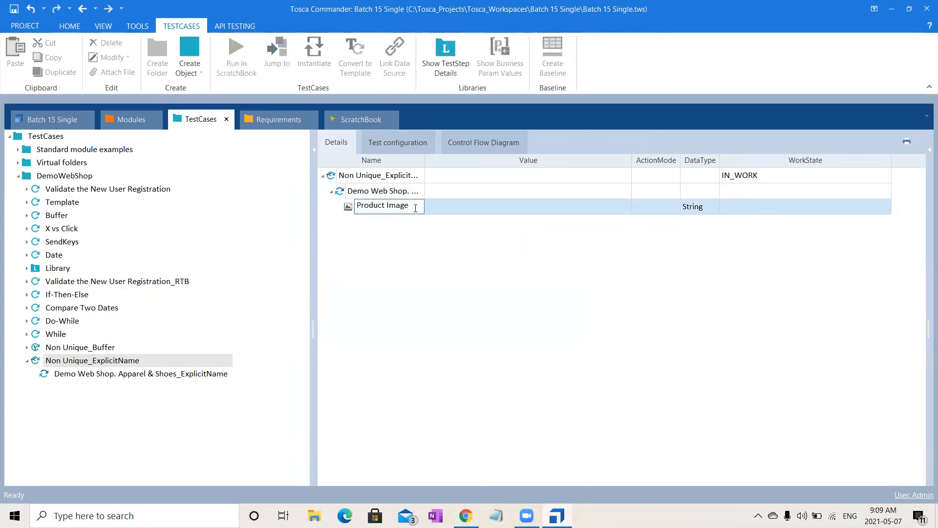
pyautogui.hotkey('ctrl', 'a')
pyautogui.write('bhjgfgjhguikugjb')
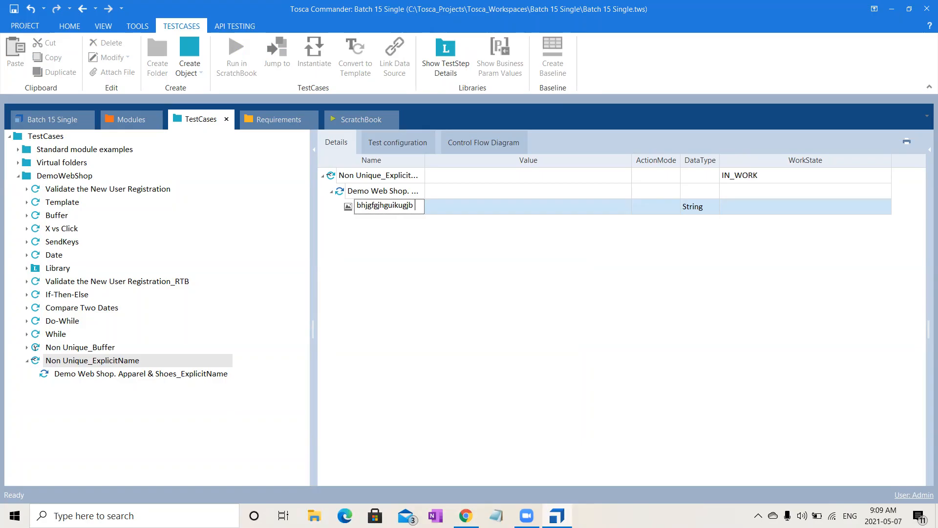
pyautogui.press('BackSpace')
pyautogui.press('BackSpace')
pyautogui.press('BackSpace')
pyautogui.press('BackSpace')
pyautogui.press('BackSpace')
pyautogui.press('BackSpace')
pyautogui.press('BackSpace')
pyautogui.press('BackSpace')
pyautogui.press('BackSpace')
pyautogui.press('BackSpace')
pyautogui.press('BackSpace')
pyautogui.press('BackSpace')
pyautogui.press('BackSpace')
pyautogui.press('BackSpace')
pyautogui.press('BackSpace')
pyautogui.press('BackSpace')
pyautogui.click(380, 379)
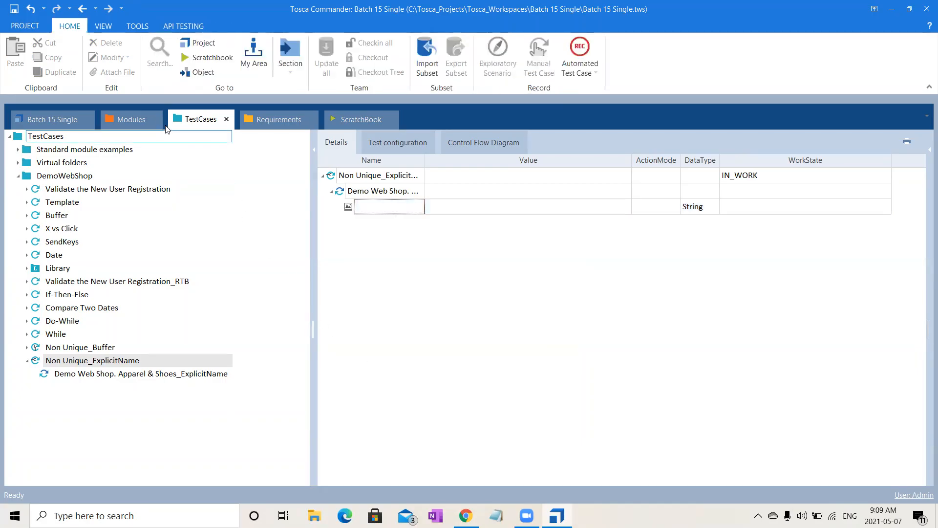
pyautogui.click(138, 118)
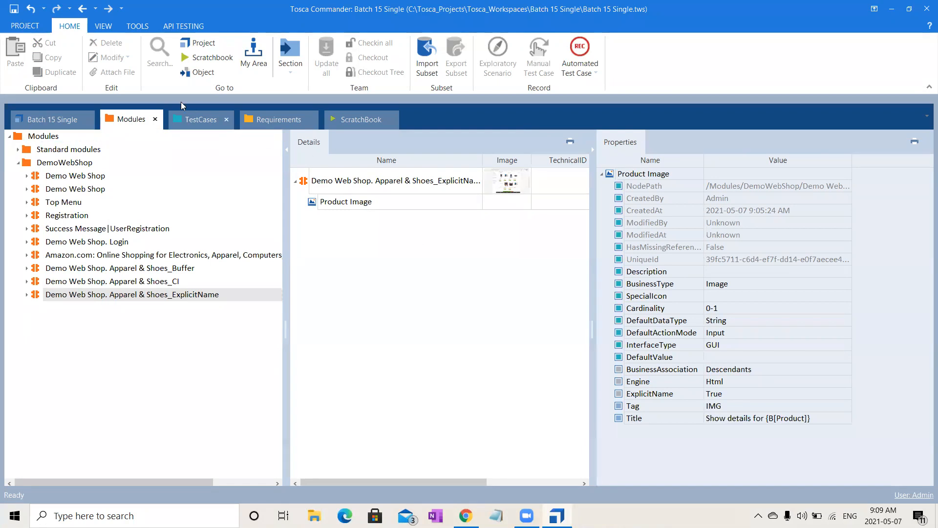
# - Set the Title property of the Product Image attribute in the Apparel & Shoes_ExplicitName module to "Show details for *"
pyautogui.click(195, 120)
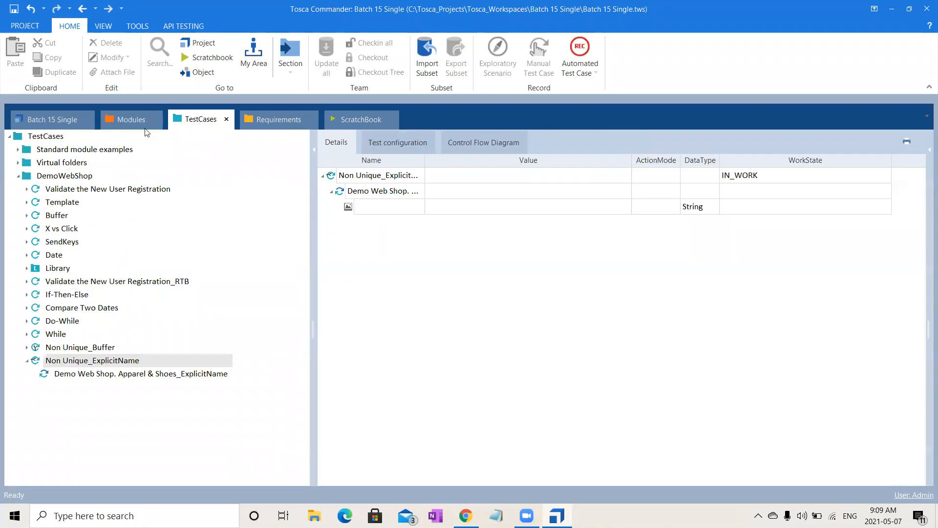
pyautogui.click(122, 115)
pyautogui.click(381, 204)
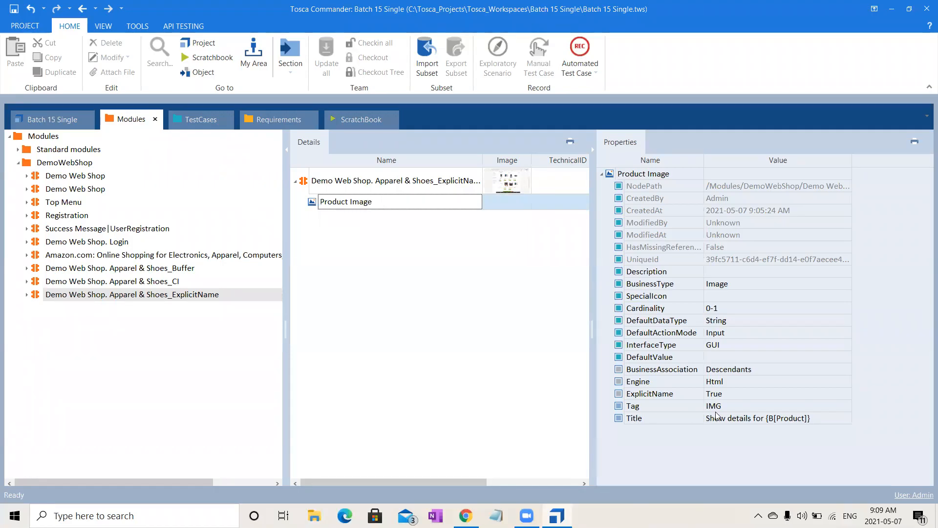
pyautogui.click(821, 419)
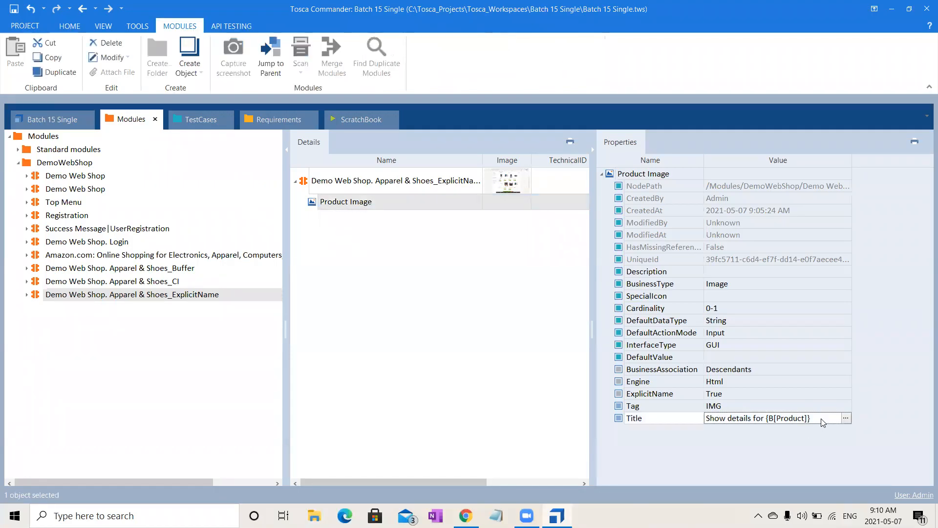
pyautogui.click(821, 417)
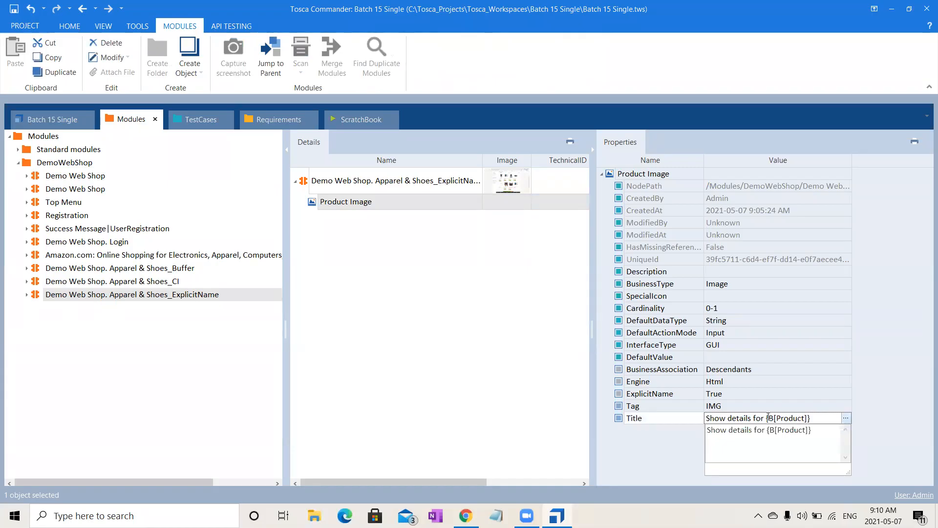
pyautogui.moveTo(766, 418); pyautogui.dragTo(849, 418)
pyautogui.press('BackSpace')
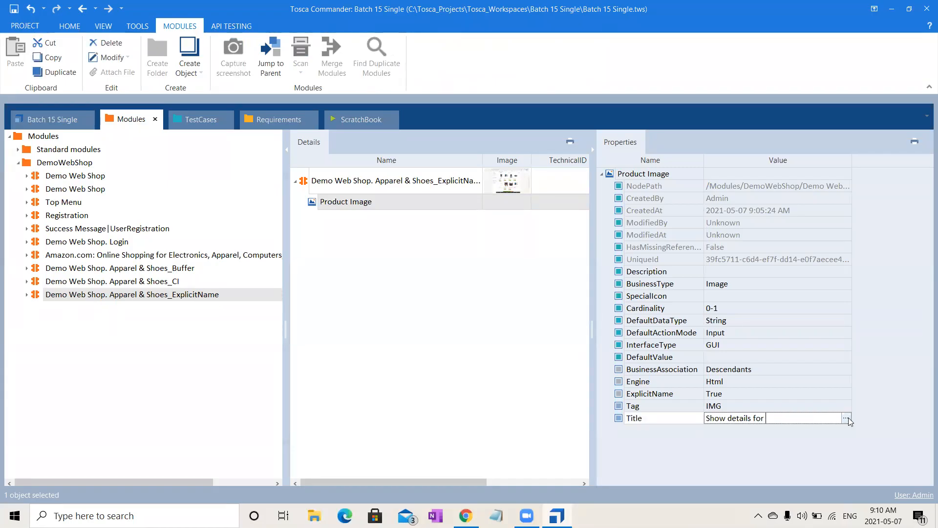
pyautogui.write('*')
pyautogui.click(432, 362)
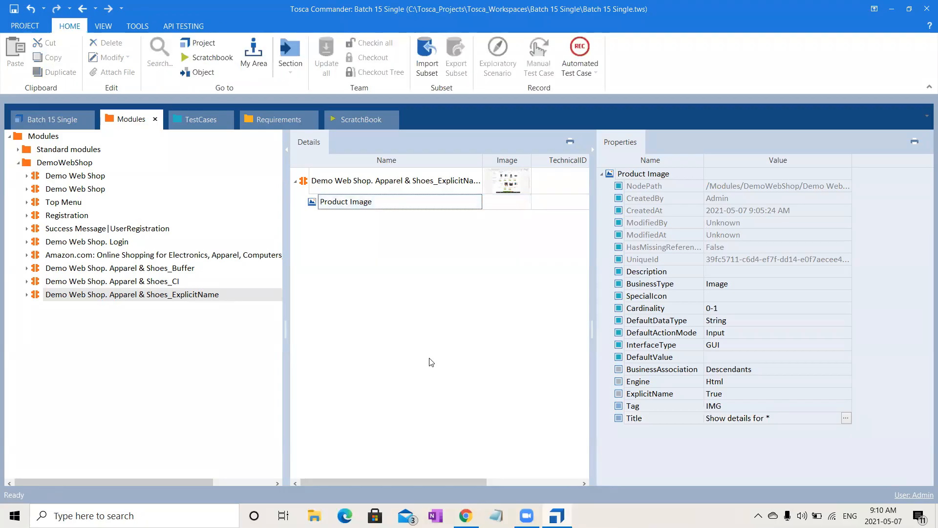
pyautogui.click(409, 205)
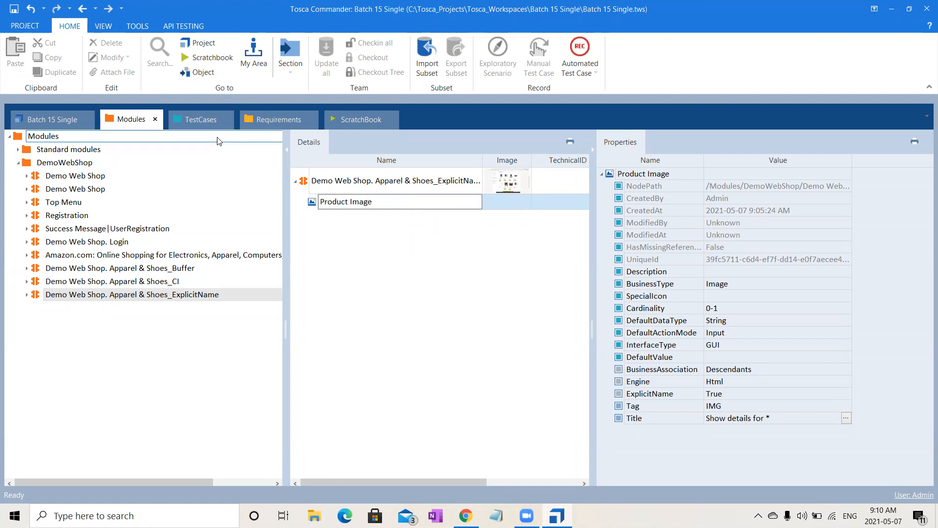
# - In the Non Unique_ExplicitName test case, name the blank image step value #6, checking the product order on the web shop page
pyautogui.click(204, 120)
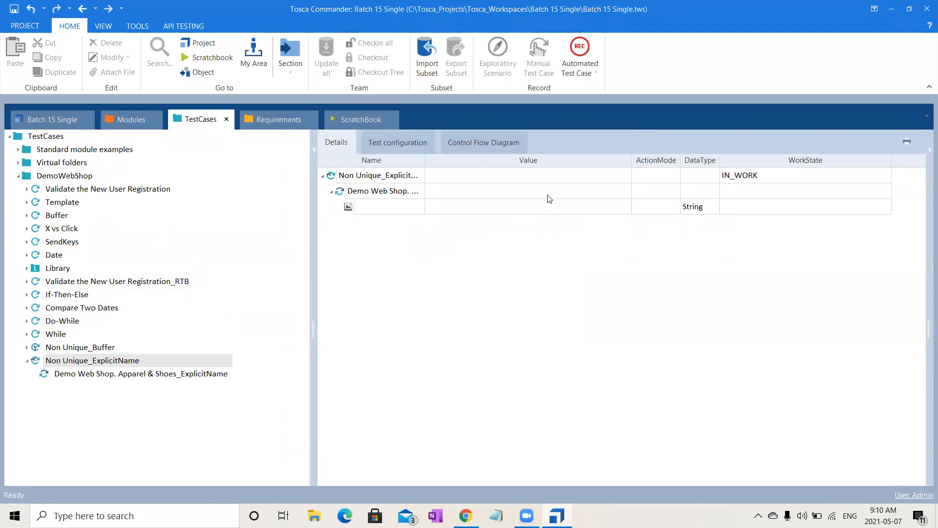
pyautogui.click(402, 208)
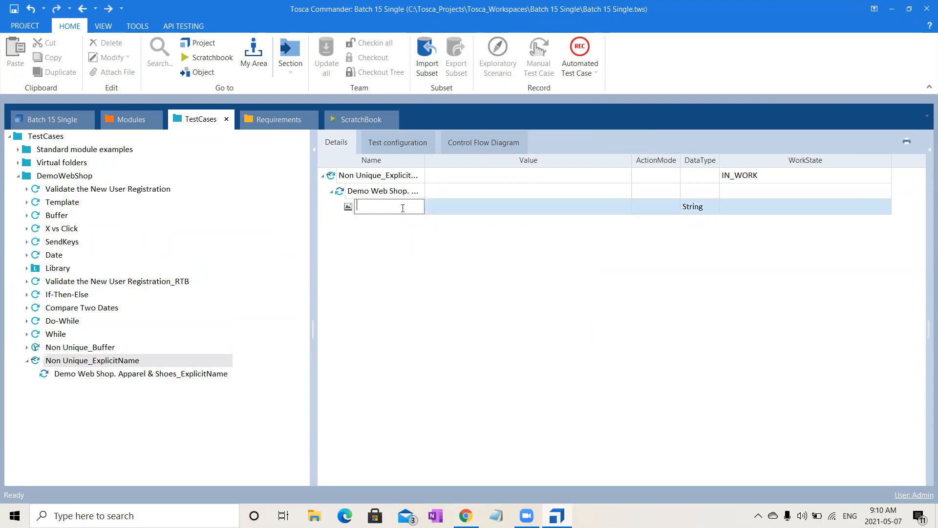
pyautogui.write('#')
pyautogui.click(466, 515)
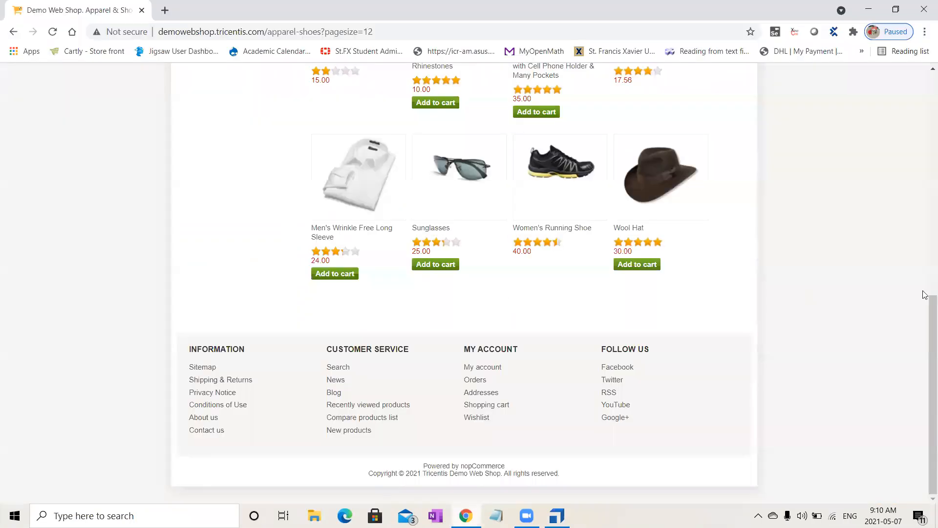
pyautogui.scroll(8, 925, 224)
pyautogui.scroll(-2, 927, 210)
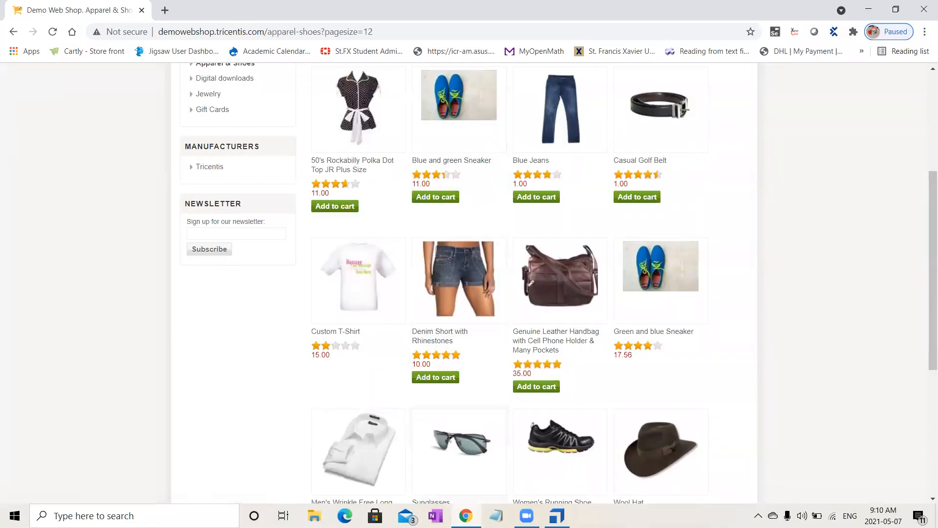
pyautogui.hotkey('alt', 'Tab')
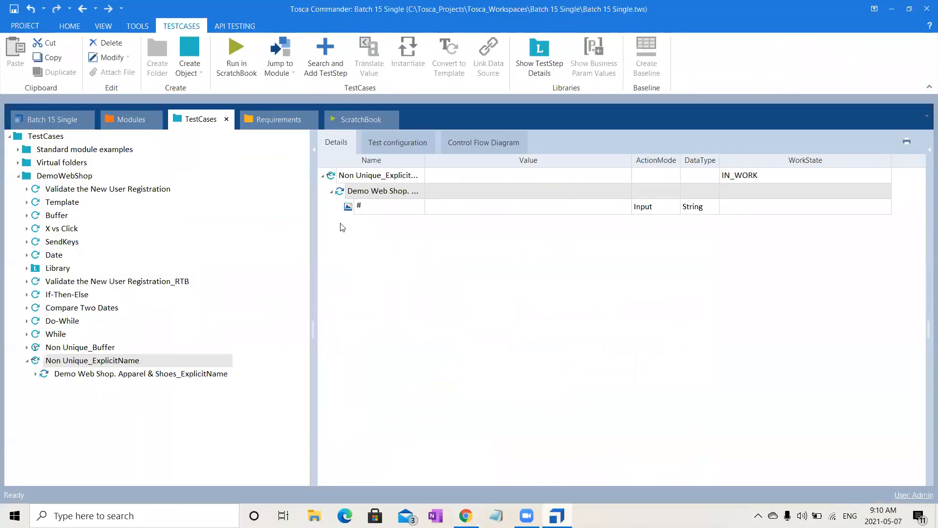
pyautogui.click(376, 211)
pyautogui.write('6')
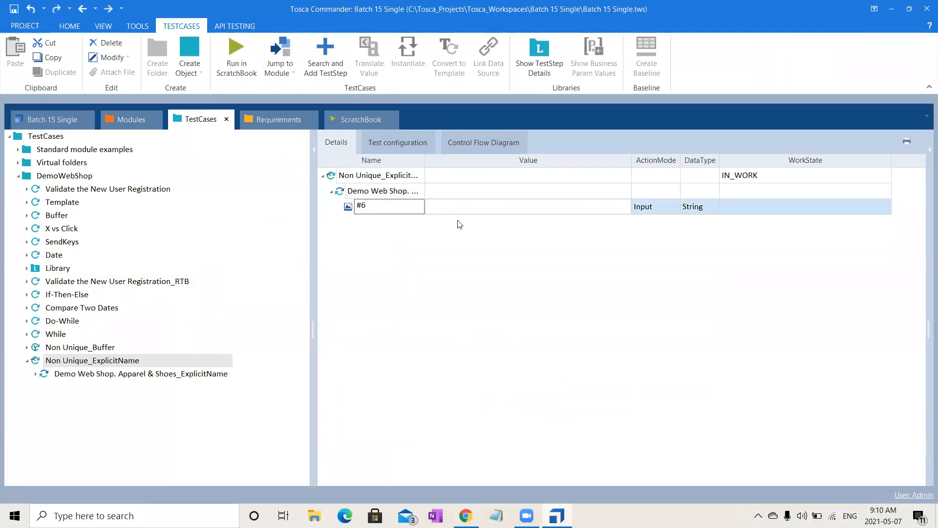
# - Set the value of the #6 image step value to {Click}
pyautogui.click(471, 209)
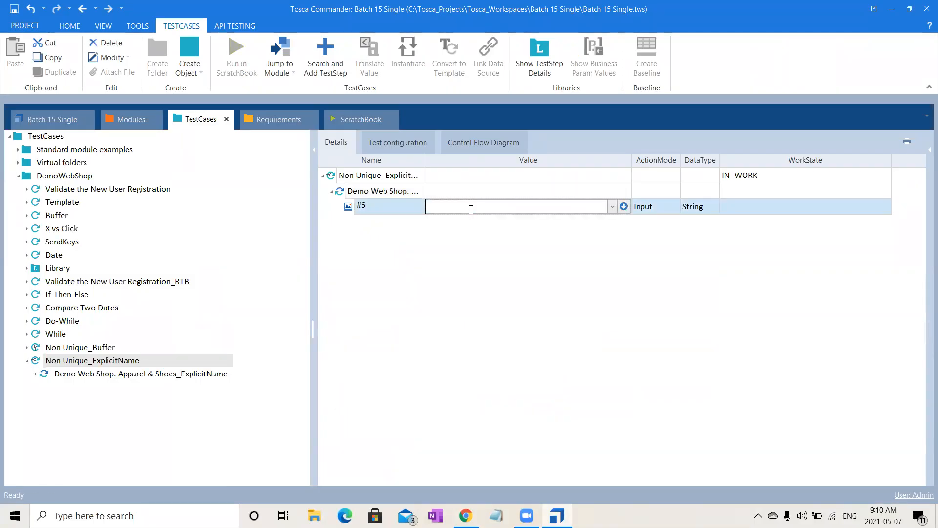
pyautogui.write('{Click')
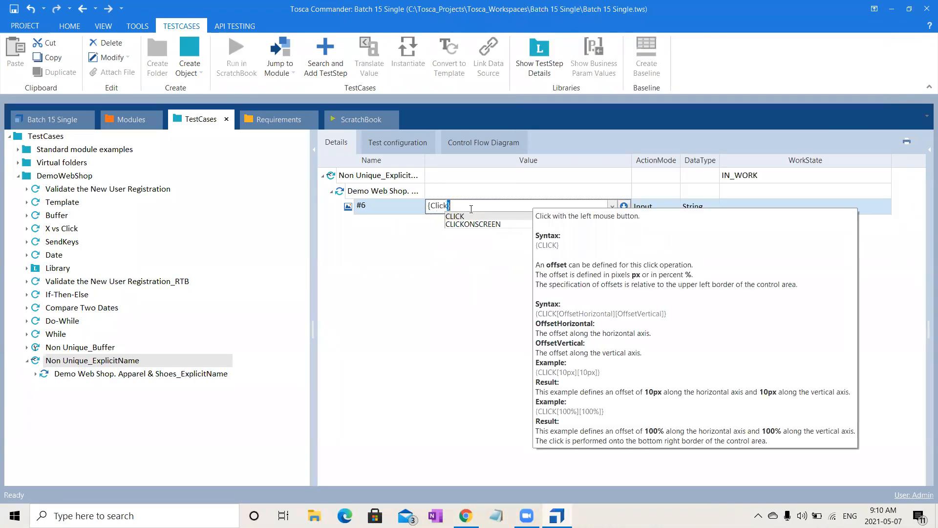
pyautogui.write('}')
pyautogui.click(442, 333)
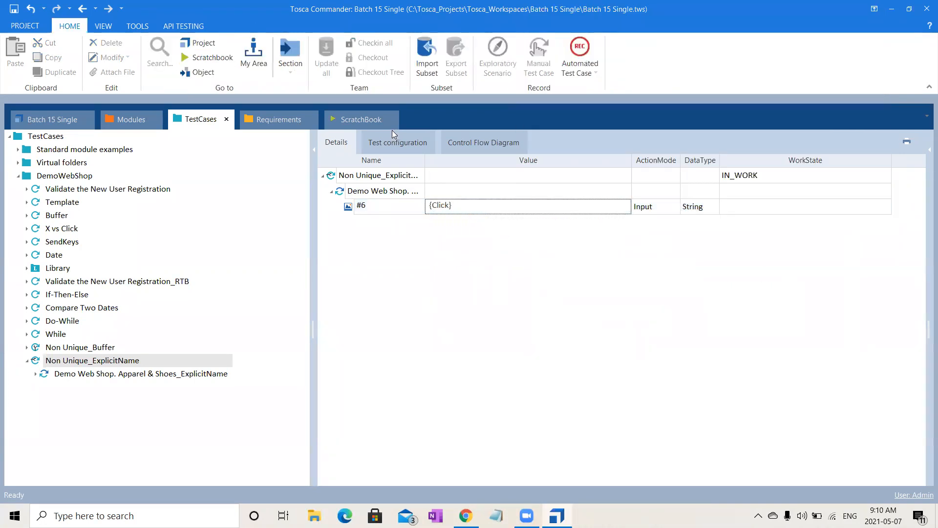
# - Run the Non Unique_ExplicitName test case in the ScratchBook and return the web shop to the Apparel & Shoes category
pyautogui.click(378, 176)
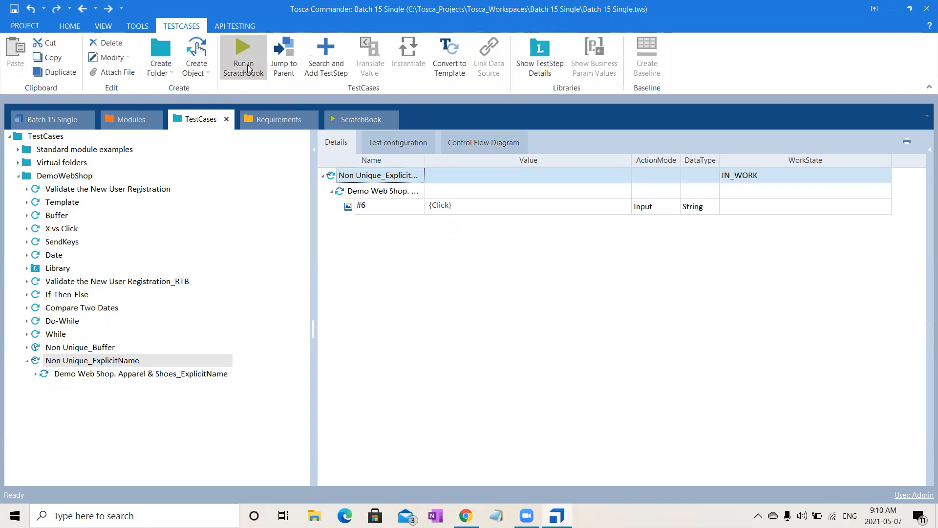
pyautogui.click(246, 64)
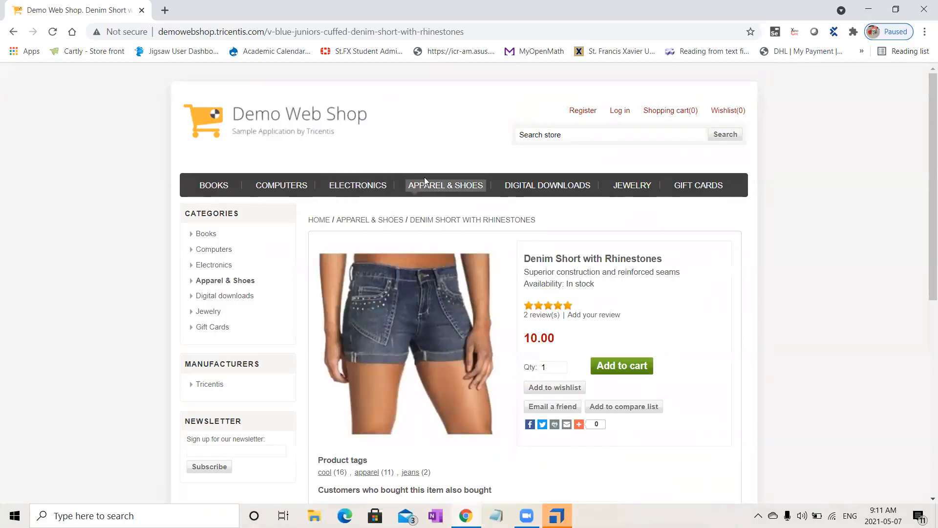
pyautogui.click(434, 189)
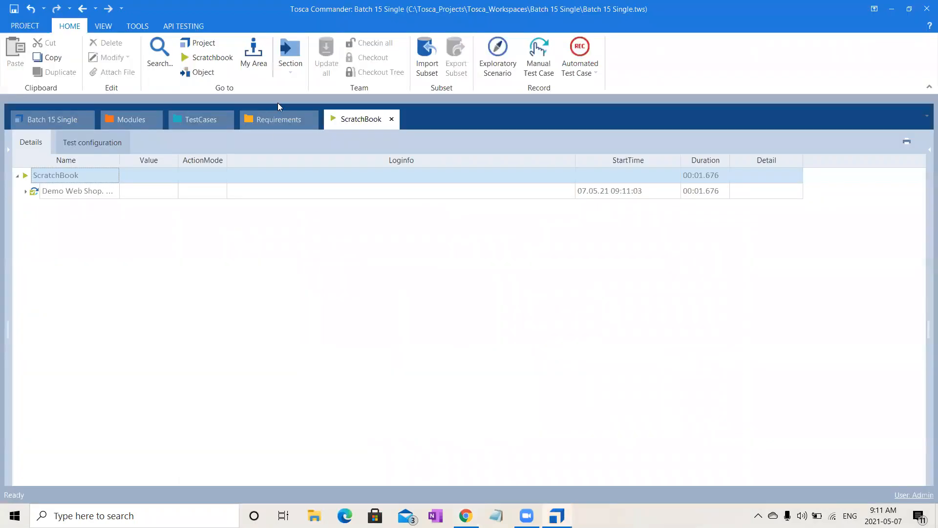
# - Rename the image step value in the Non Unique_ExplicitName test case to #11
pyautogui.click(193, 120)
pyautogui.click(380, 212)
pyautogui.click(393, 204)
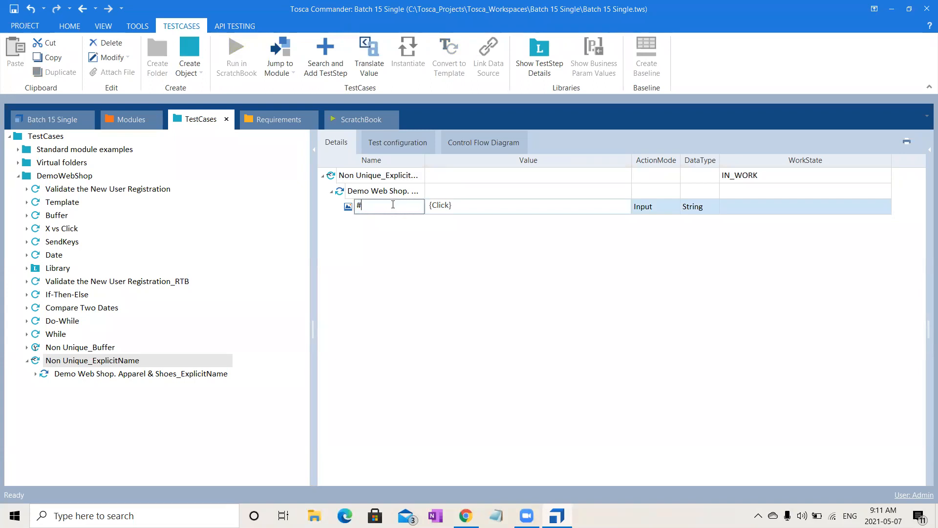
pyautogui.write('11')
pyautogui.click(408, 276)
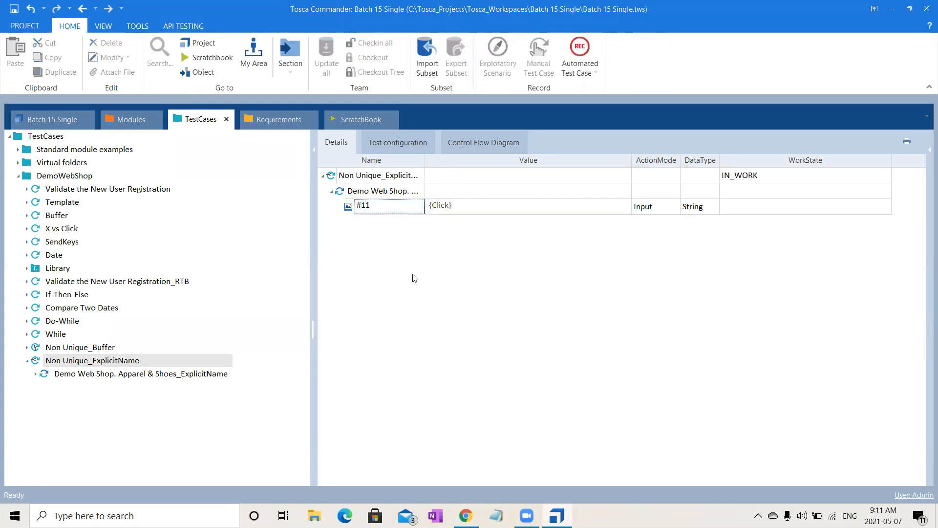
# - Run the Apparel & Shoes_ExplicitName test step in the ScratchBook and look over the products on the shop page
pyautogui.click(398, 193)
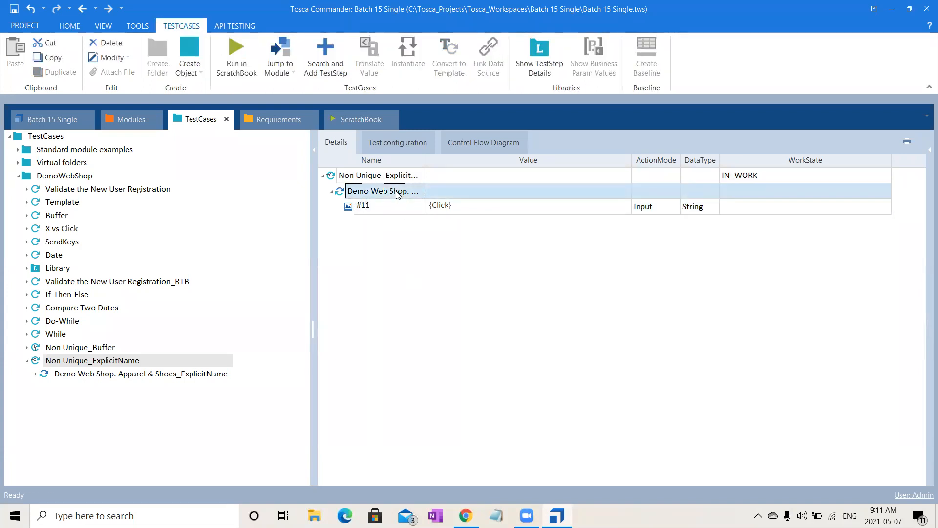
pyautogui.click(235, 58)
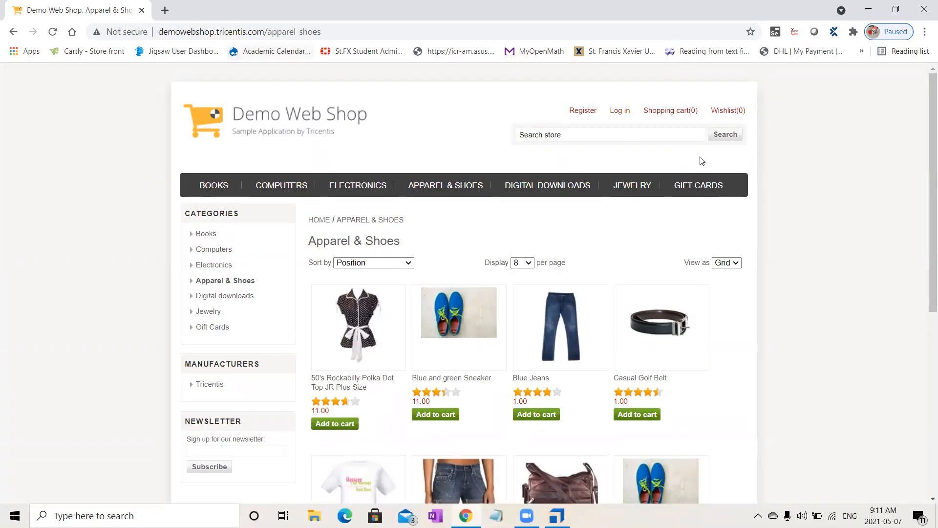
pyautogui.scroll(-4, 924, 342)
pyautogui.scroll(2, 924, 360)
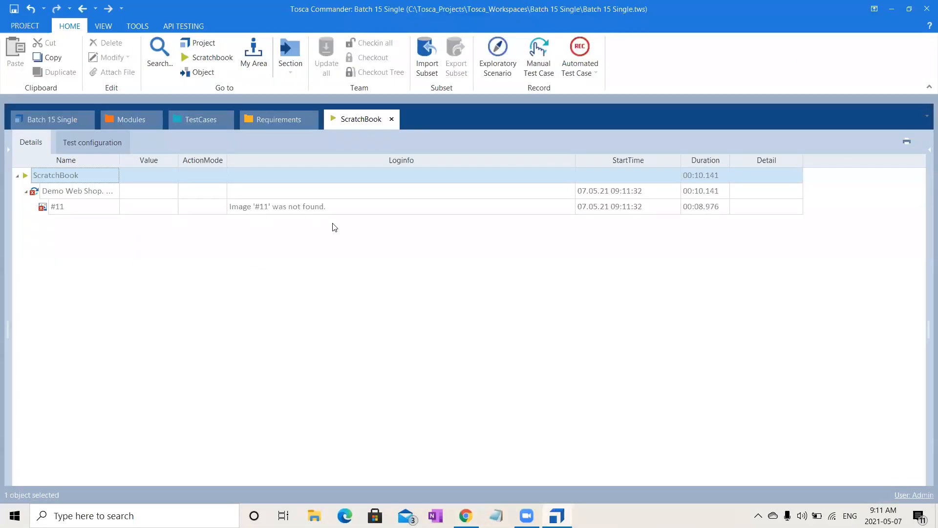
# - Set the web shop's Apparel & Shoes page to display 12 products per page
pyautogui.click(465, 516)
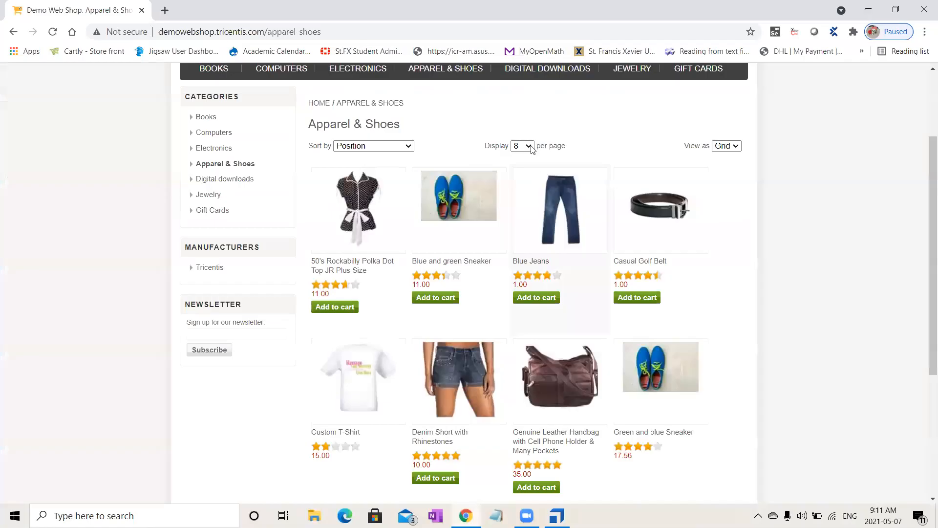
pyautogui.click(532, 149)
pyautogui.click(521, 174)
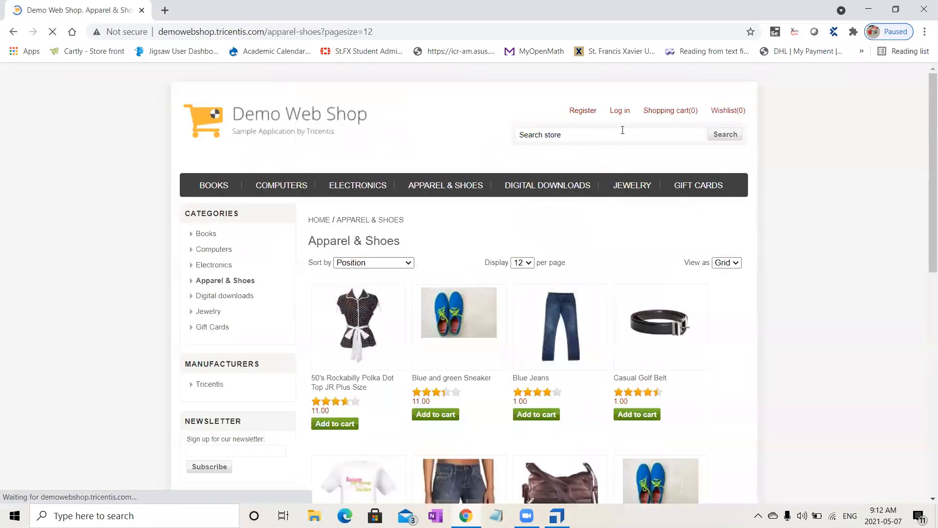
pyautogui.moveTo(929, 241); pyautogui.dragTo(925, 342)
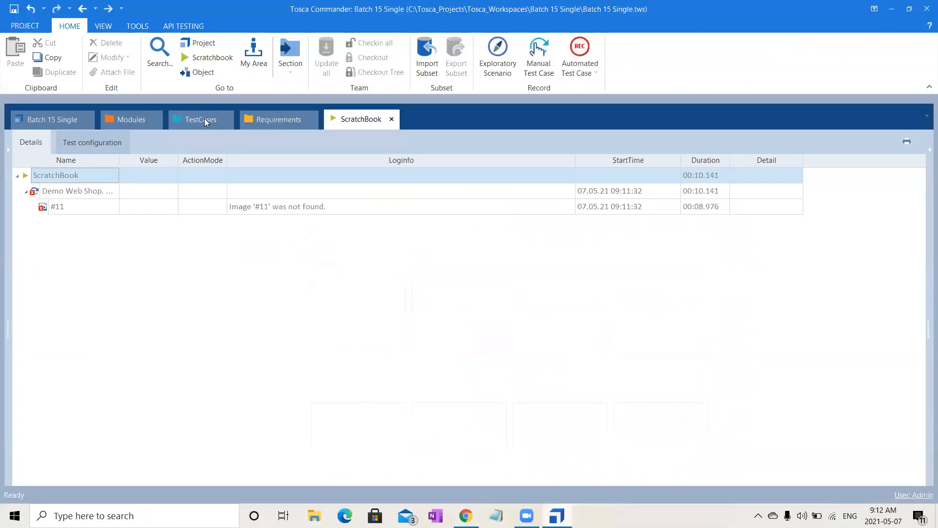
# - Rerun the test step with image #11 in the ScratchBook and switch back to Tosca Commander for the execution log
pyautogui.click(204, 118)
pyautogui.click(386, 189)
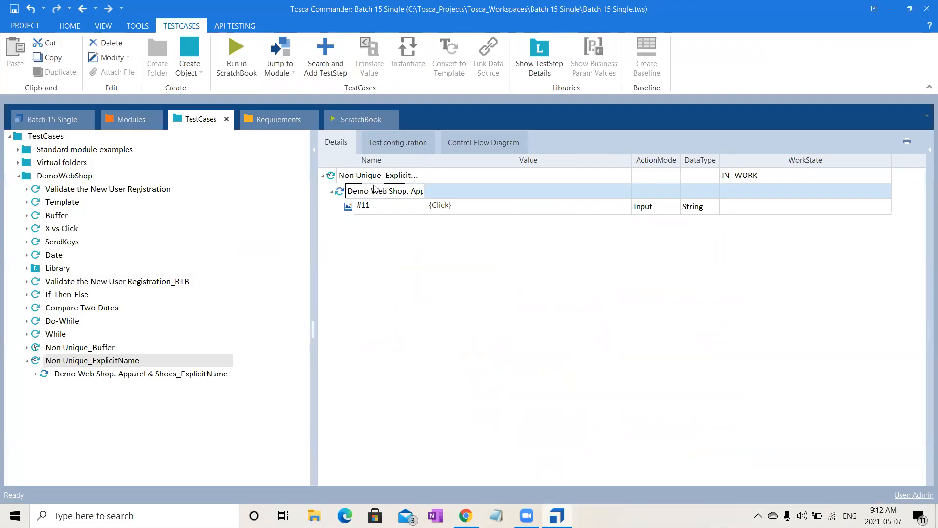
pyautogui.click(459, 186)
pyautogui.click(221, 61)
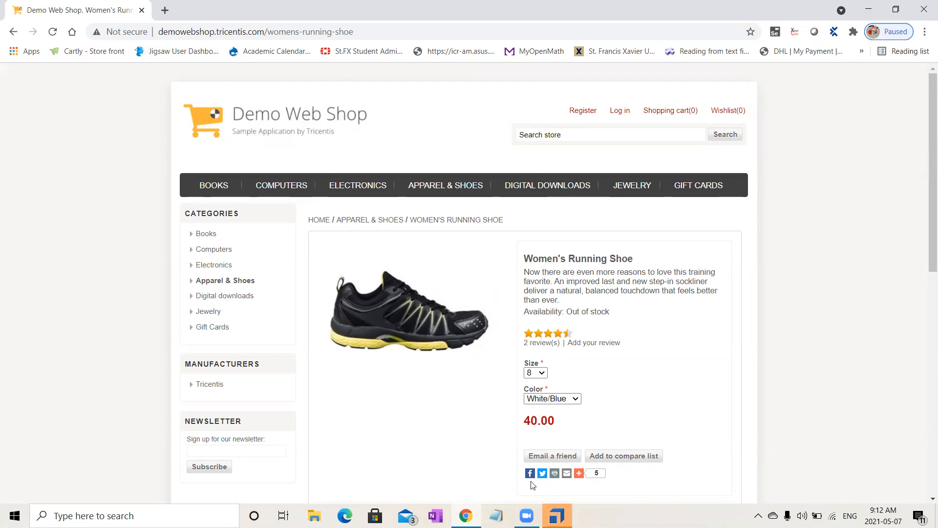
pyautogui.moveTo(557, 516)
pyautogui.click(548, 480)
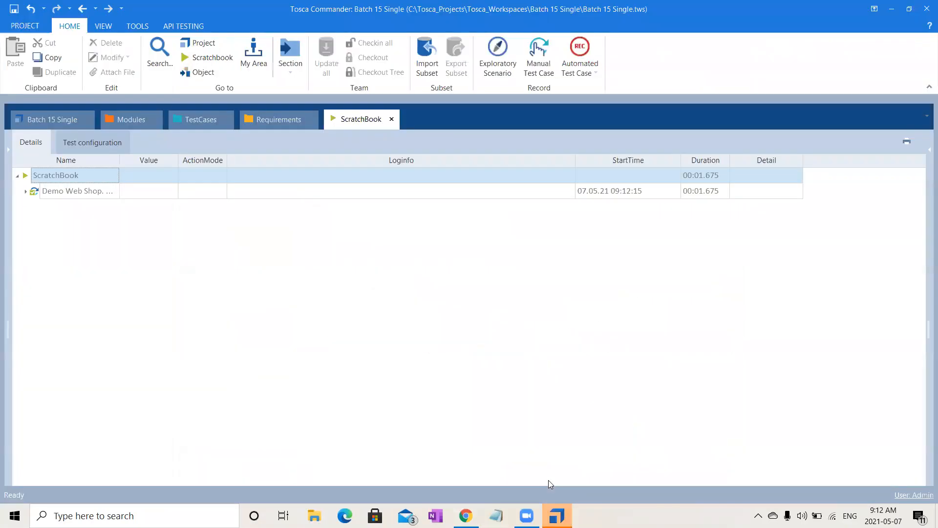
# - Review the Non Unique_ExplicitName test case and return to the Product Image attribute's properties in the modules
pyautogui.click(195, 120)
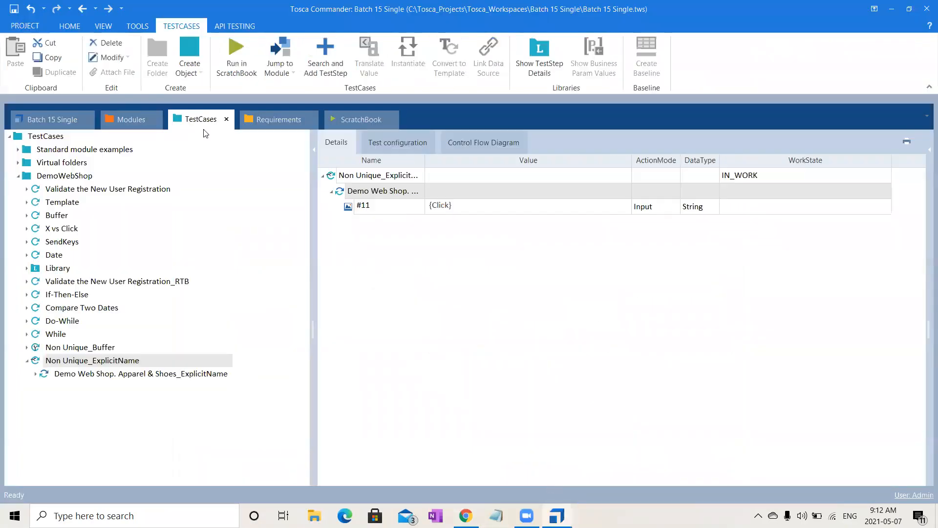
pyautogui.click(436, 189)
pyautogui.click(481, 244)
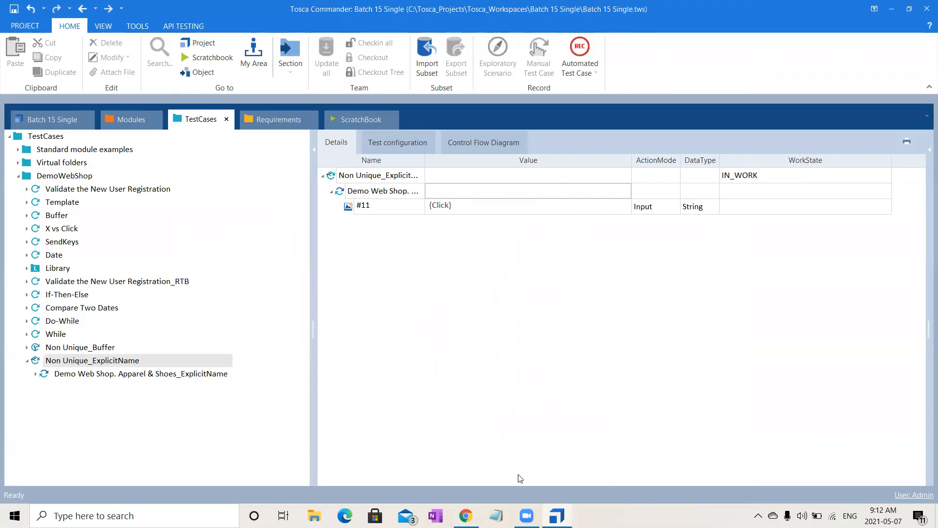
pyautogui.click(513, 503)
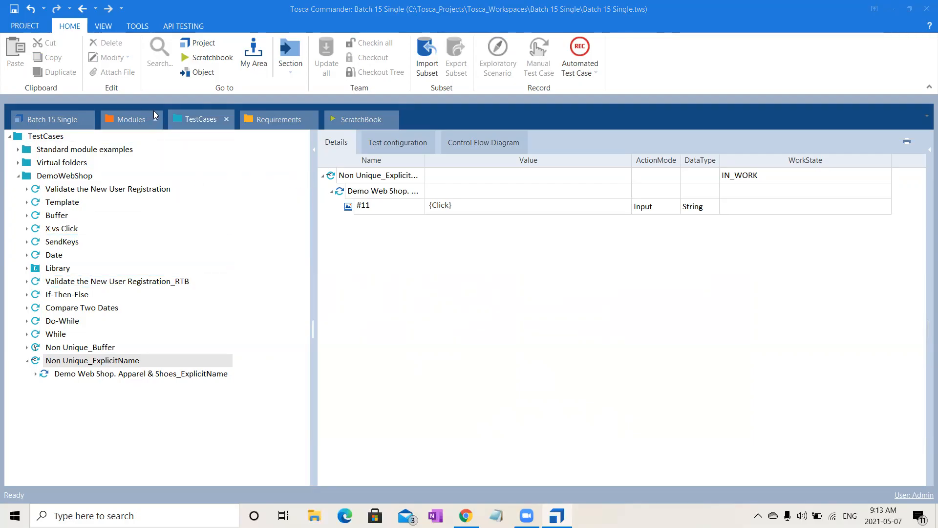
pyautogui.click(140, 122)
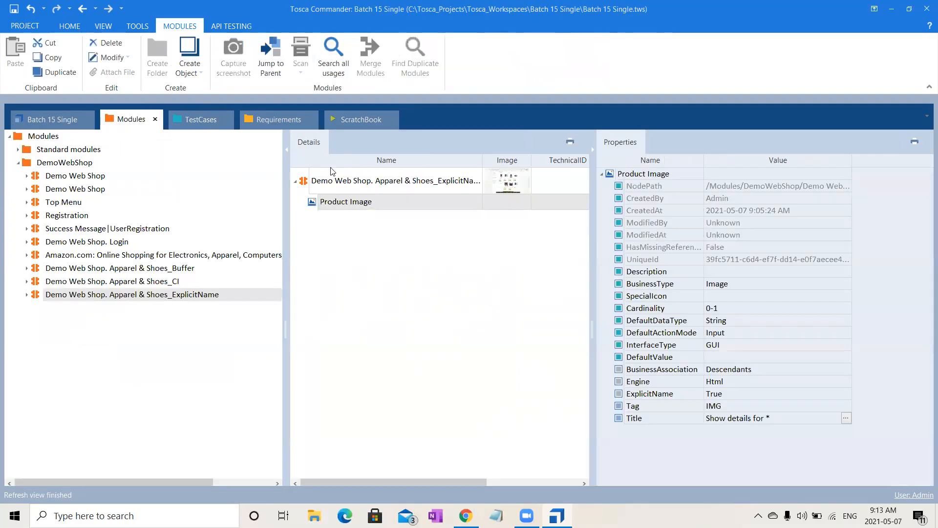
# - Check the image attribute's name in the Non Unique_ExplicitName test case
pyautogui.click(205, 122)
pyautogui.click(383, 204)
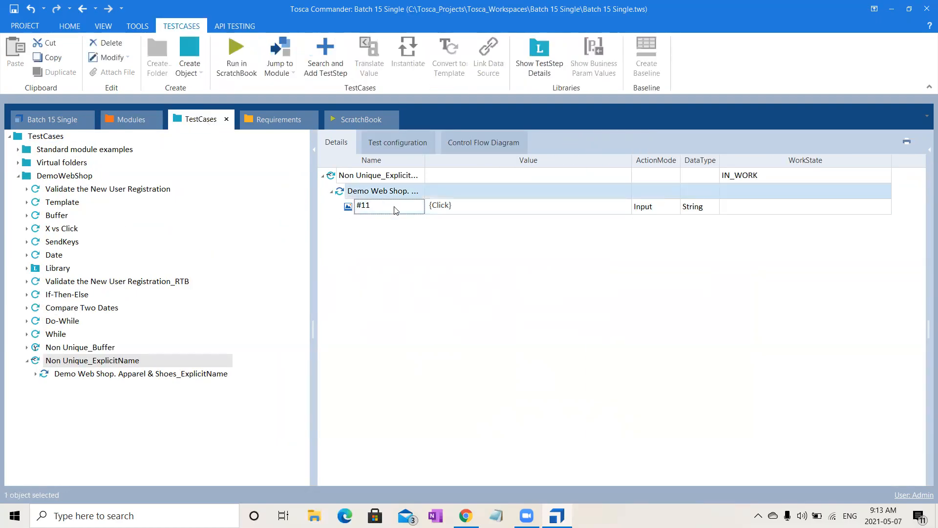
pyautogui.click(396, 206)
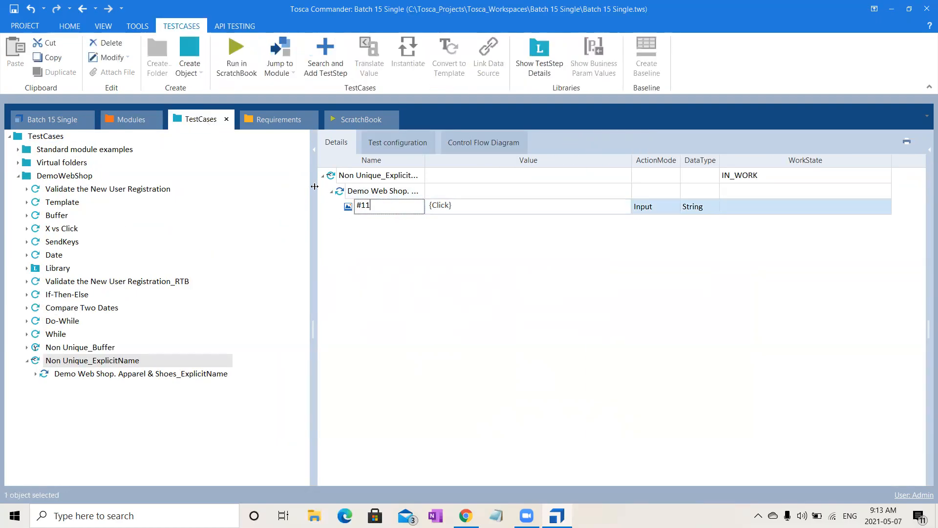
# - Add the Top Menu module as a test step to the Non Unique_ExplicitName test case
pyautogui.click(129, 119)
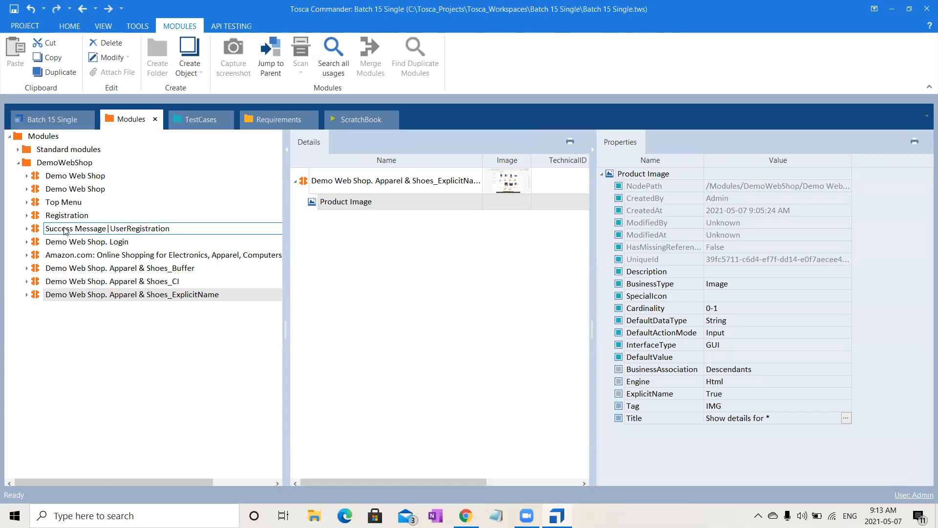
pyautogui.click(68, 202)
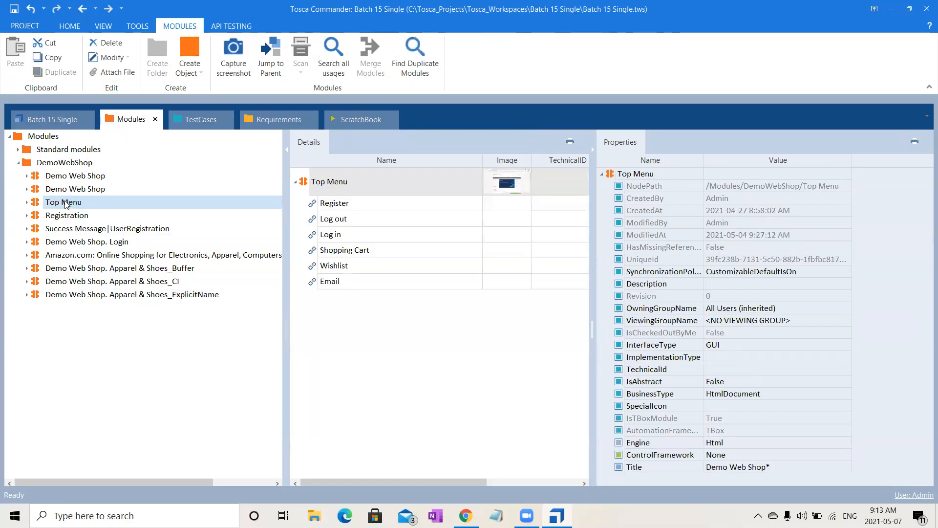
pyautogui.moveTo(67, 202); pyautogui.dragTo(101, 360)
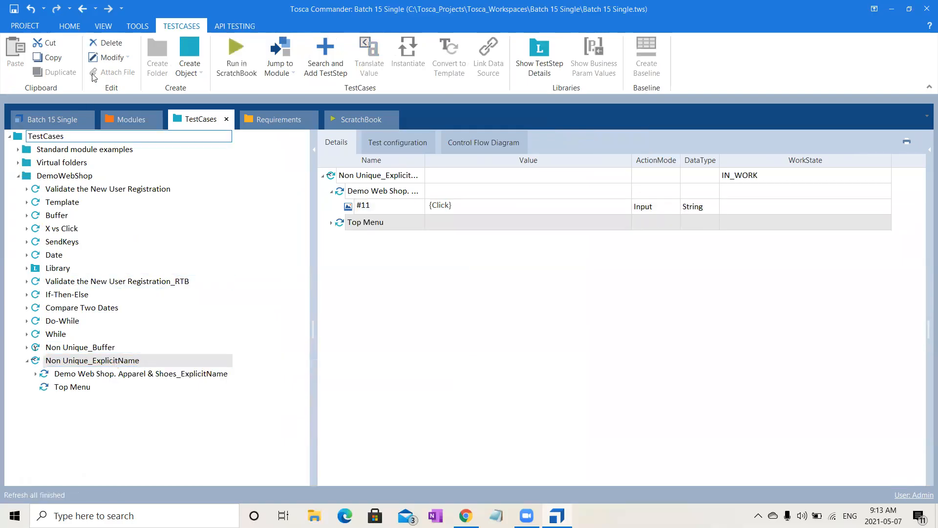
# - Add a configuration parameter named ExplicitName to the Register attribute of the Top Menu module
pyautogui.click(126, 119)
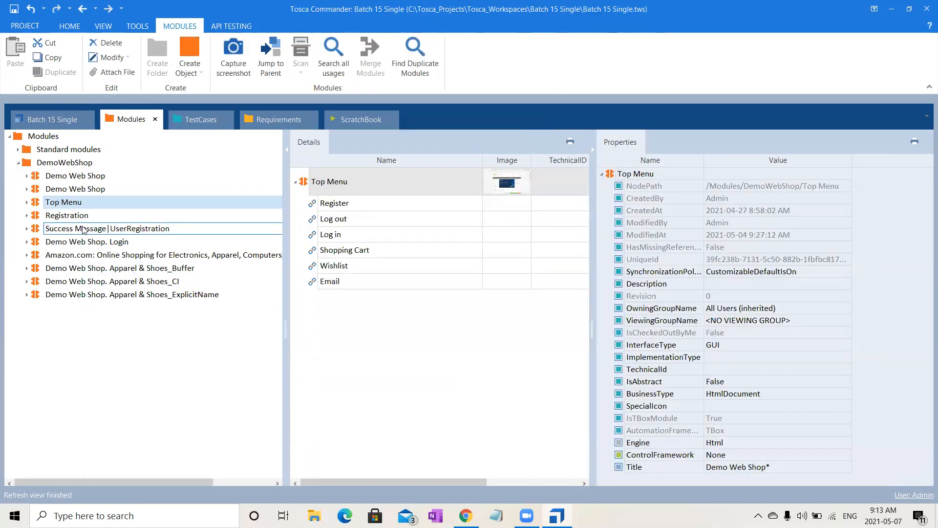
pyautogui.click(342, 205)
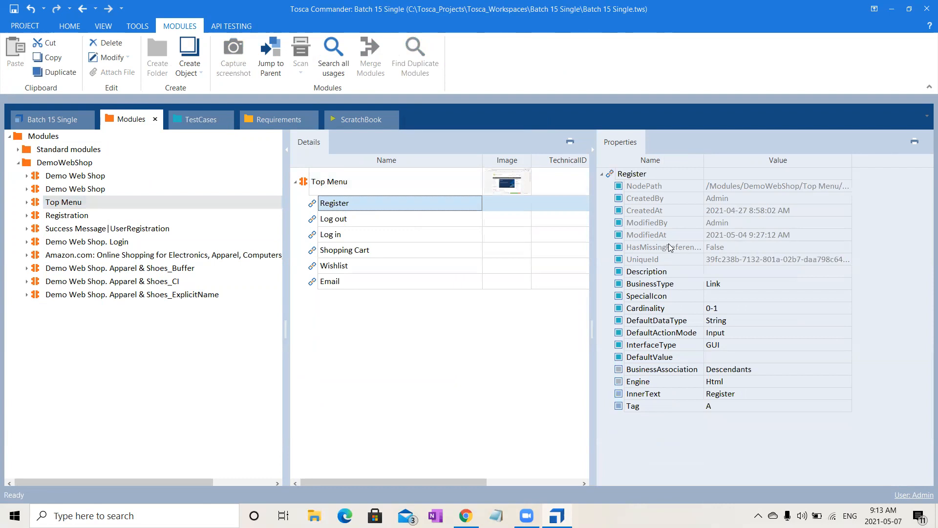
pyautogui.rightClick(640, 174)
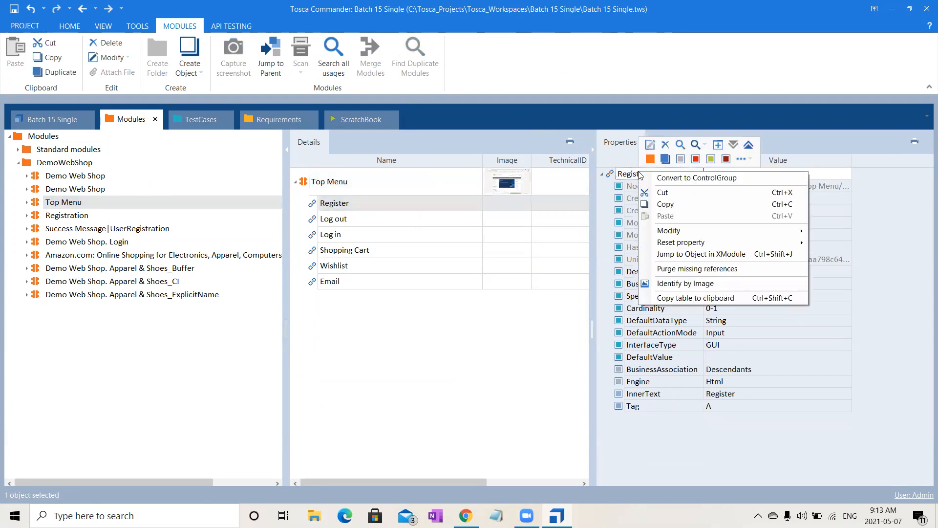
pyautogui.click(680, 159)
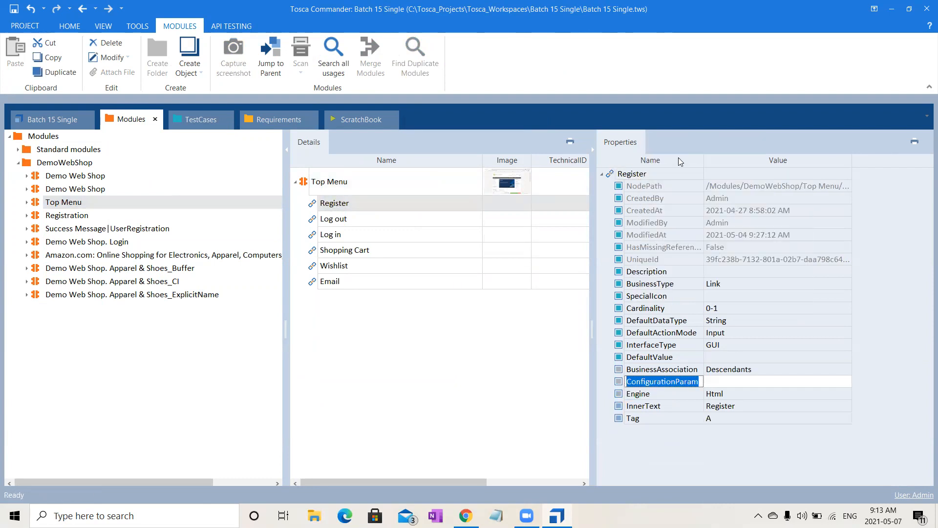
pyautogui.write('Explic')
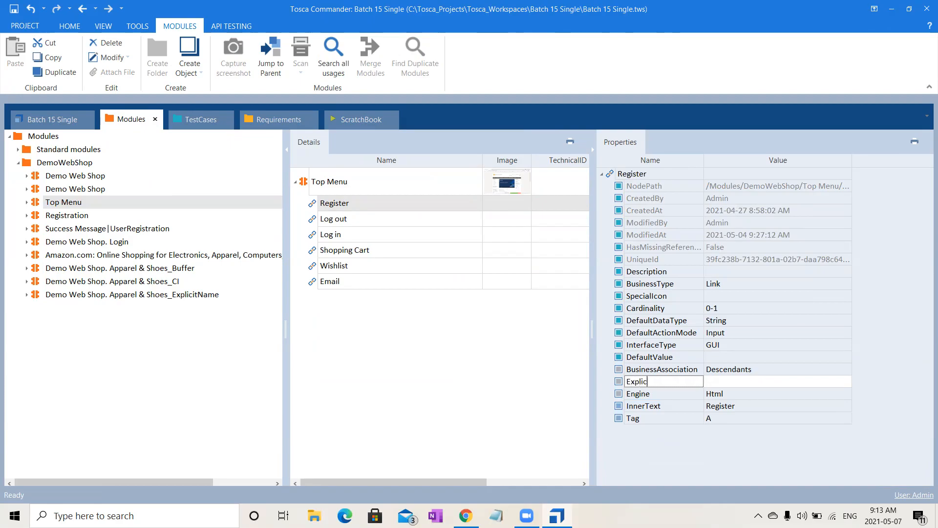
pyautogui.write('itName')
# - Set the Register attribute's ExplicitName value to a person's first name and TOSCA, separated by a semicolon
pyautogui.click(739, 389)
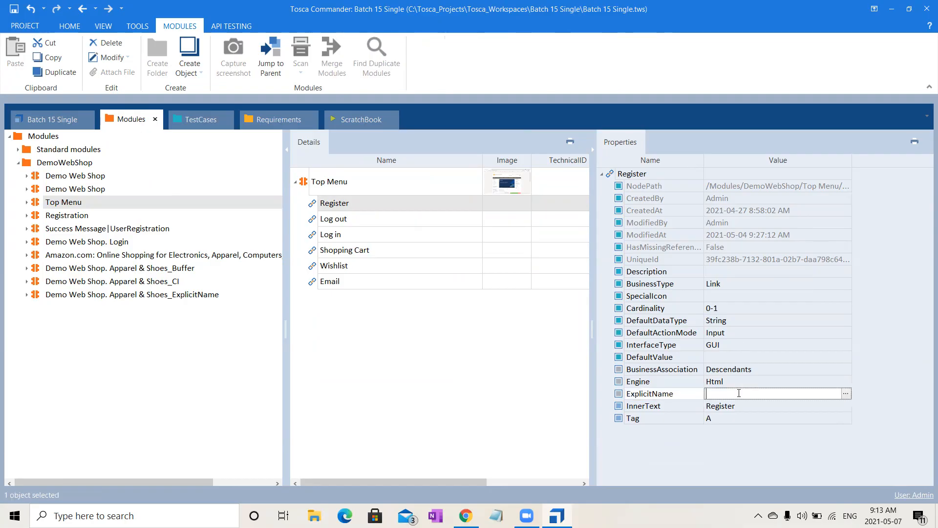
pyautogui.write('Ramya;TOSCA')
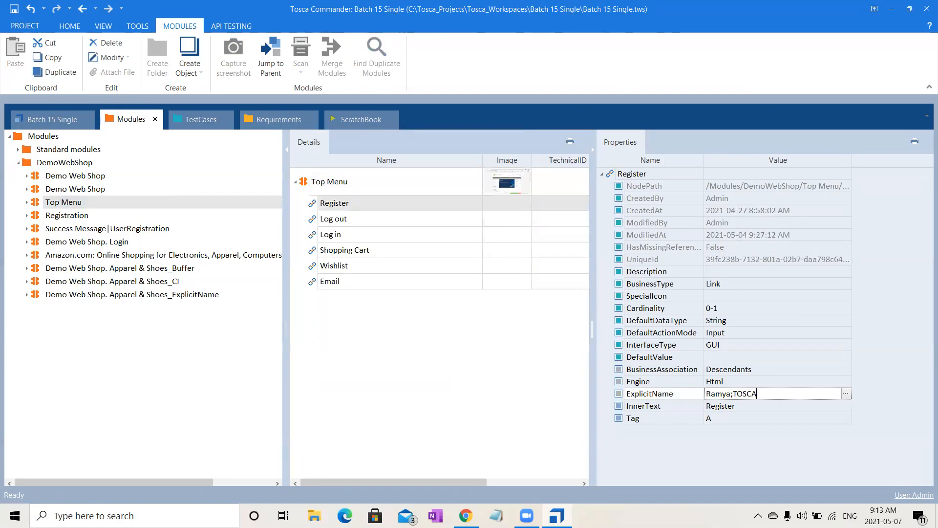
pyautogui.click(438, 360)
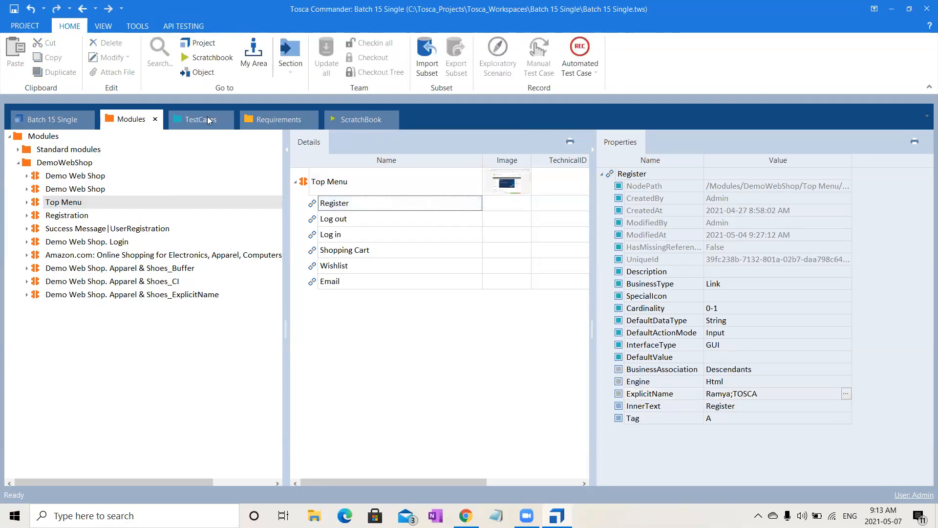
# - Expand the Top Menu test step in the test case and choose the predefined first name for its Register attribute
pyautogui.click(208, 120)
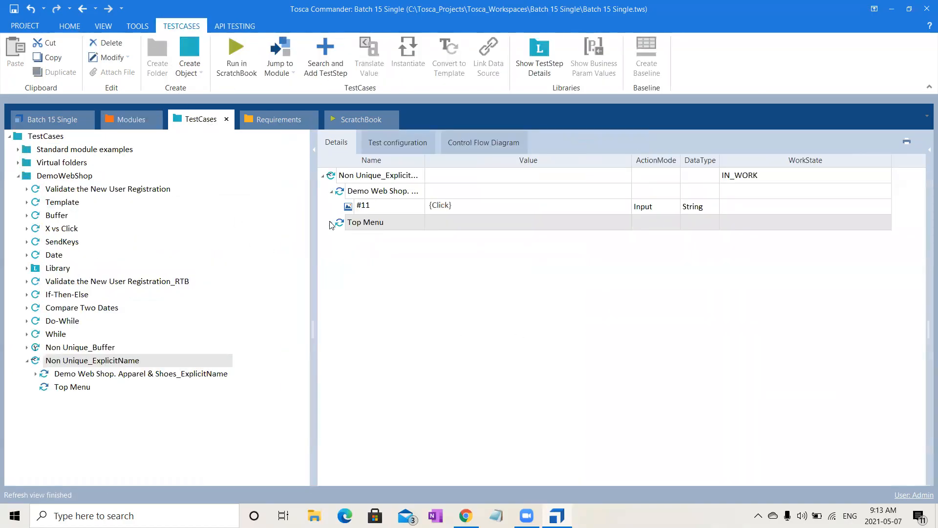
pyautogui.click(331, 222)
pyautogui.click(388, 239)
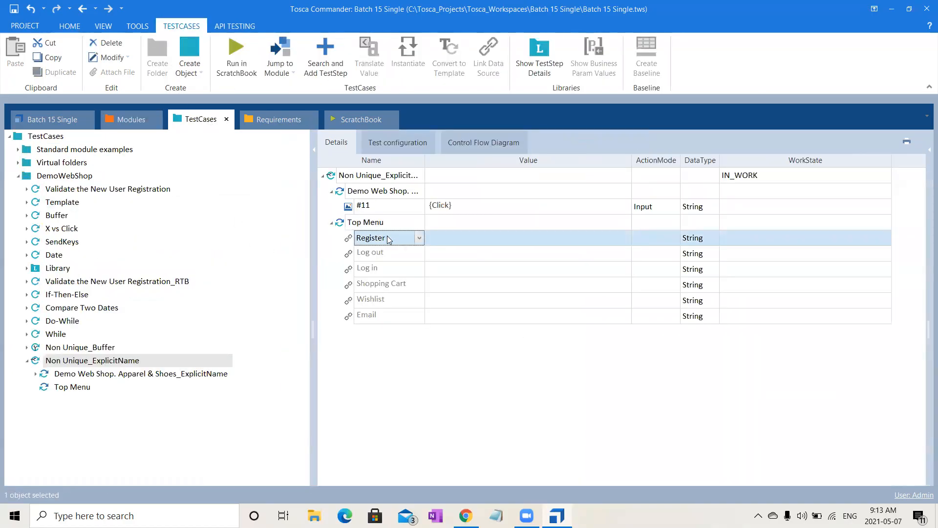
pyautogui.click(419, 238)
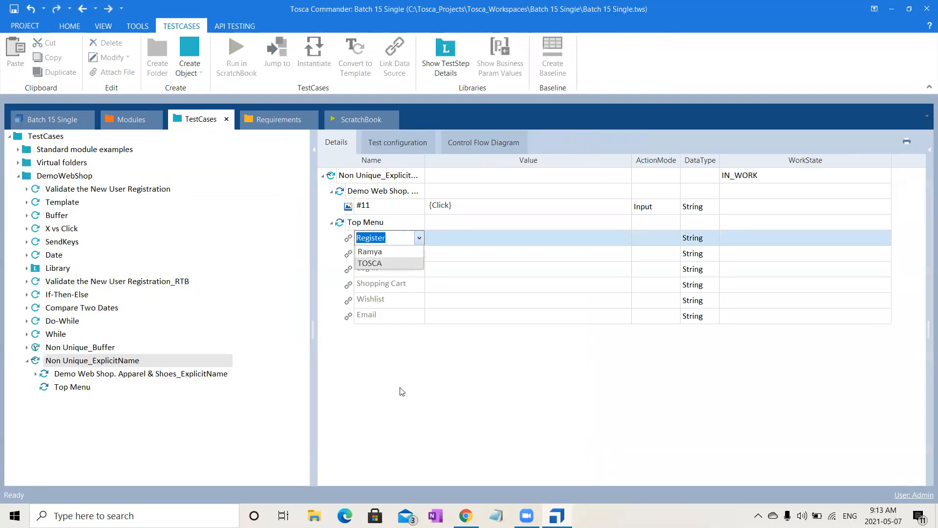
pyautogui.click(386, 251)
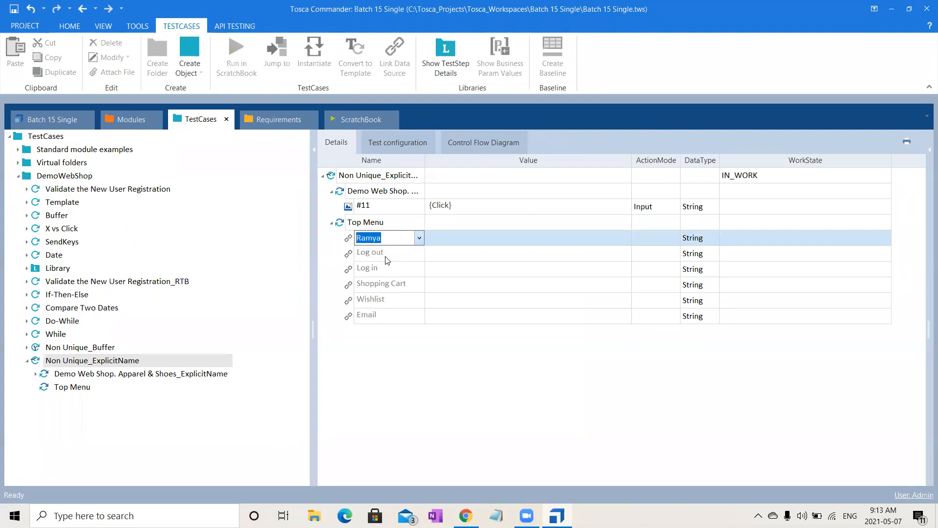
pyautogui.click(438, 370)
# - Change the explicit name of the first Top Menu attribute to the predefined option TOSCA
pyautogui.click(408, 236)
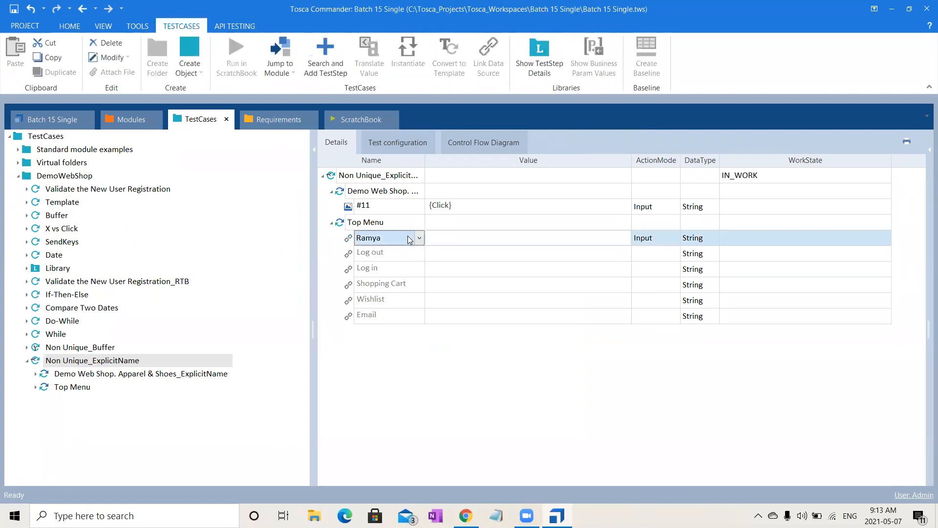
pyautogui.click(419, 239)
pyautogui.click(411, 264)
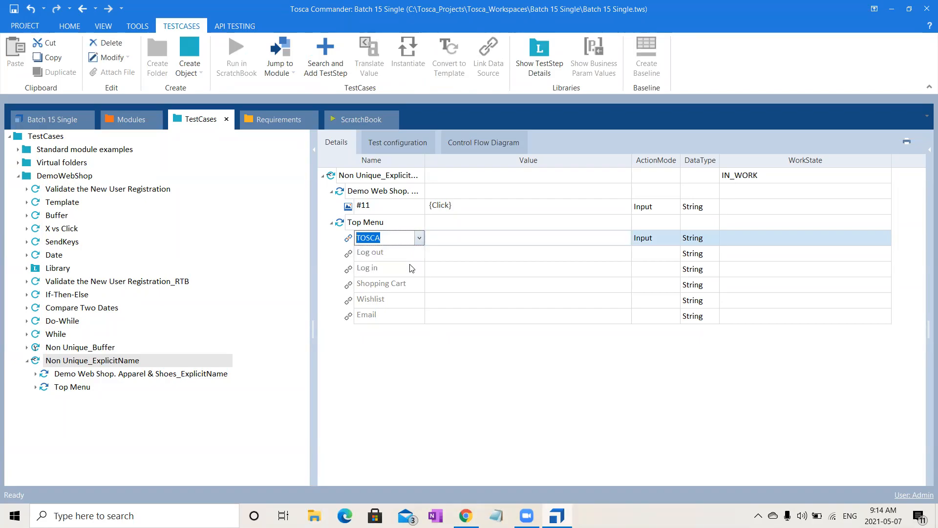
pyautogui.click(410, 400)
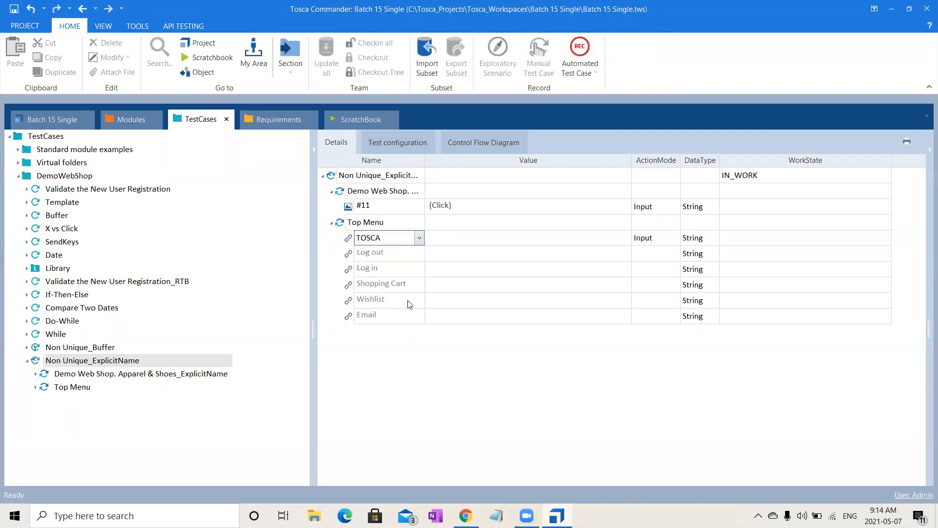
# - Replace the first Top Menu attribute's explicit name with the free text bhjbbcxjh
pyautogui.click(394, 240)
pyautogui.doubleClick(394, 240)
pyautogui.write('bhjbbcxjh')
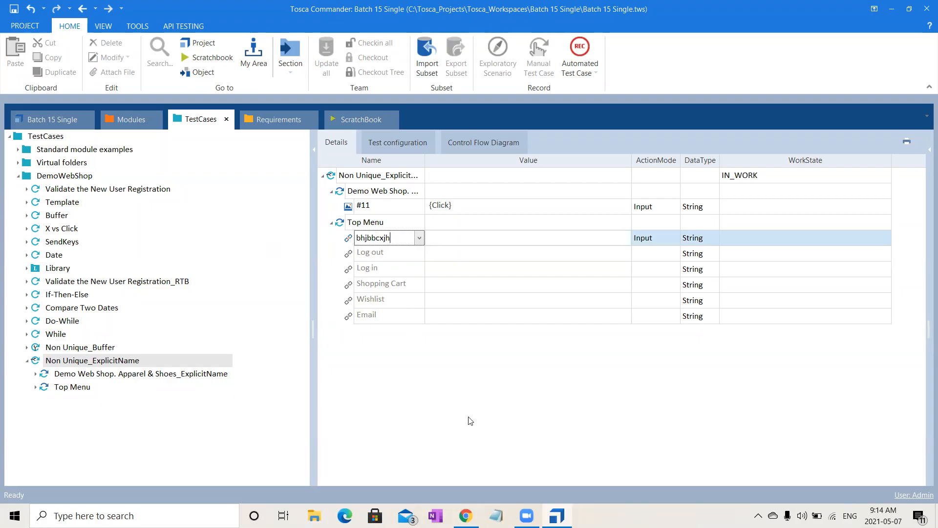
pyautogui.click(470, 421)
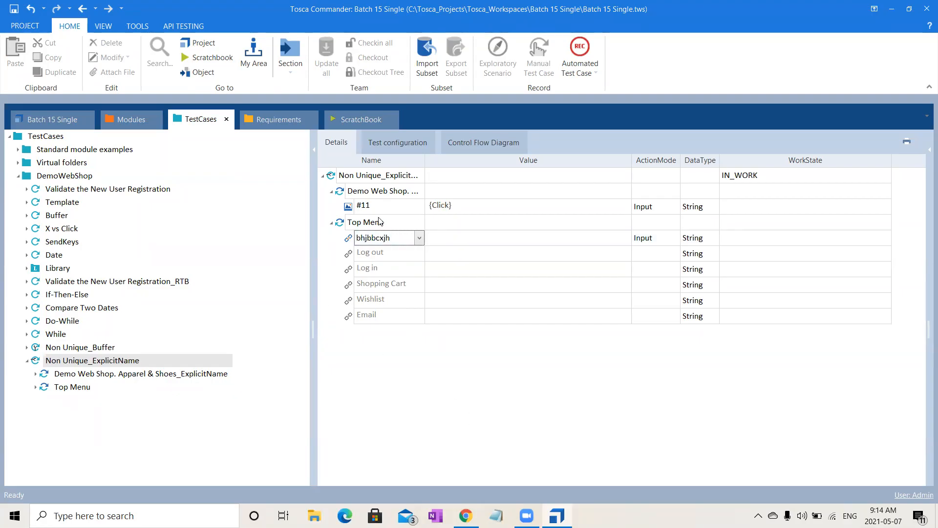
# - Delete the Top Menu test step from the Non Unique_ExplicitName test case
pyautogui.click(358, 227)
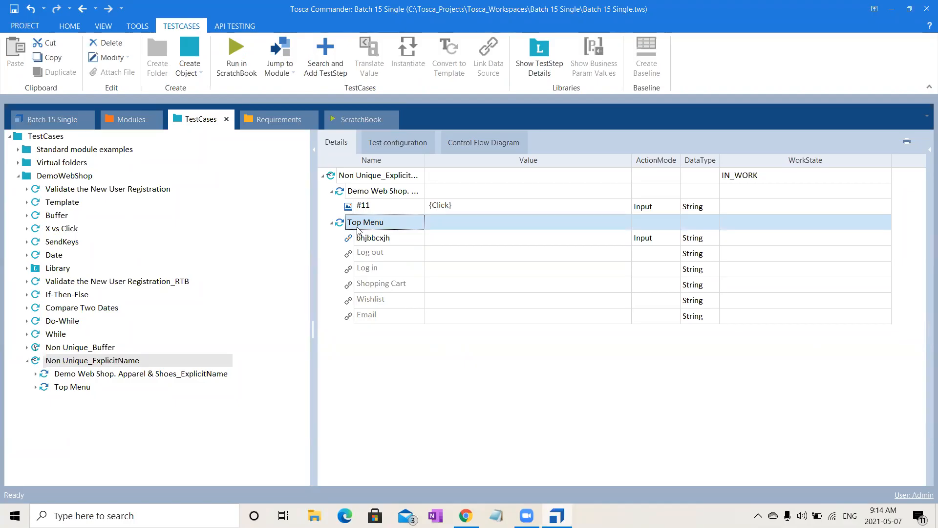
pyautogui.press('Delete')
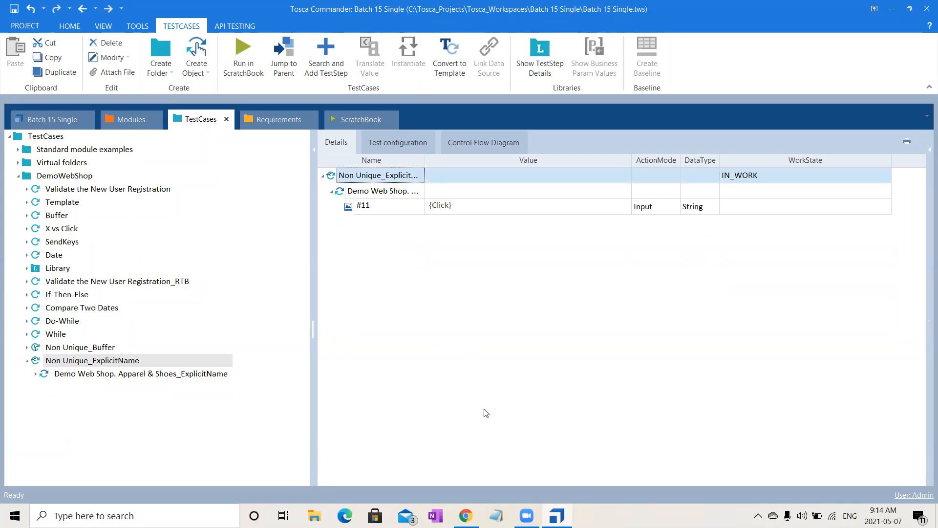
pyautogui.hotkey('alt', 'Tab')
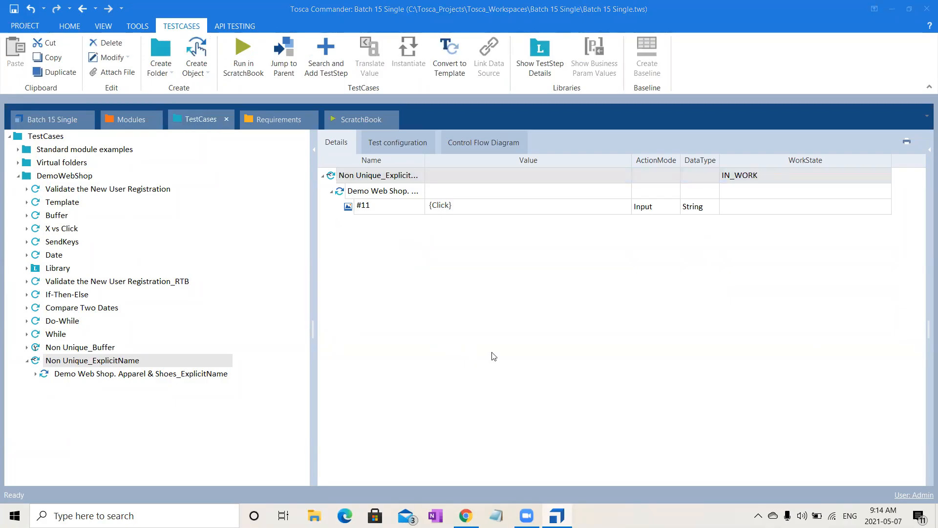
# - Delete the ExplicitName parameter from the Top Menu module's Register attribute
pyautogui.click(127, 121)
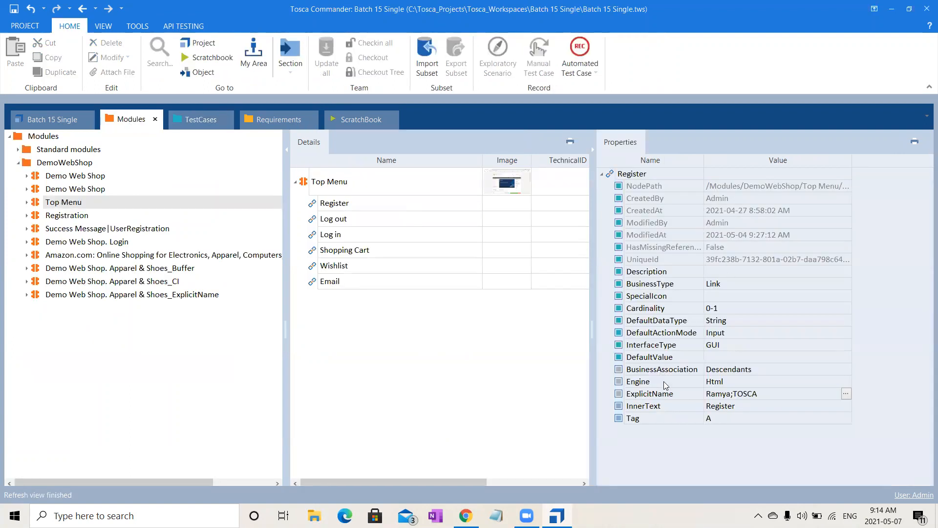
pyautogui.click(666, 394)
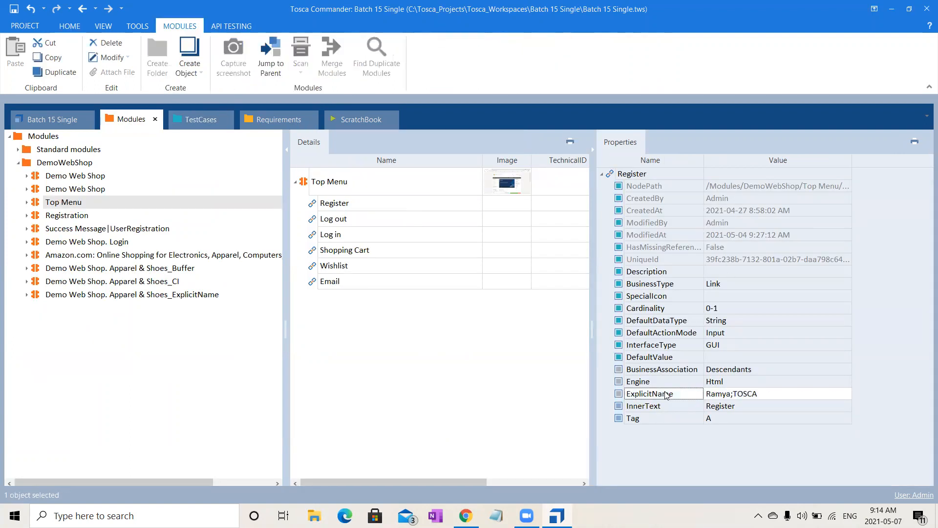
pyautogui.press('Delete')
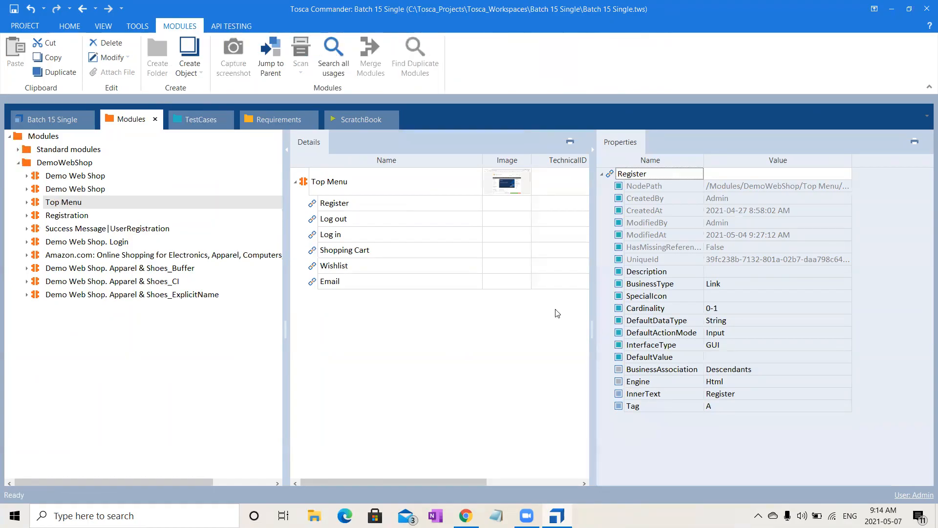
# - Compare the Product Image attribute's properties in the Apparel & Shoes ExplicitName and Buffer modules, viewing the CI module in between
pyautogui.click(174, 296)
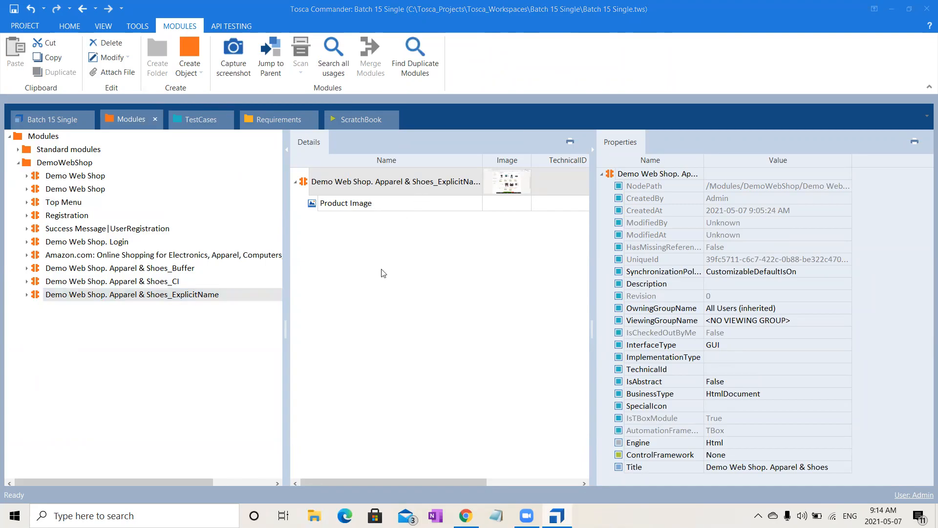
pyautogui.click(384, 207)
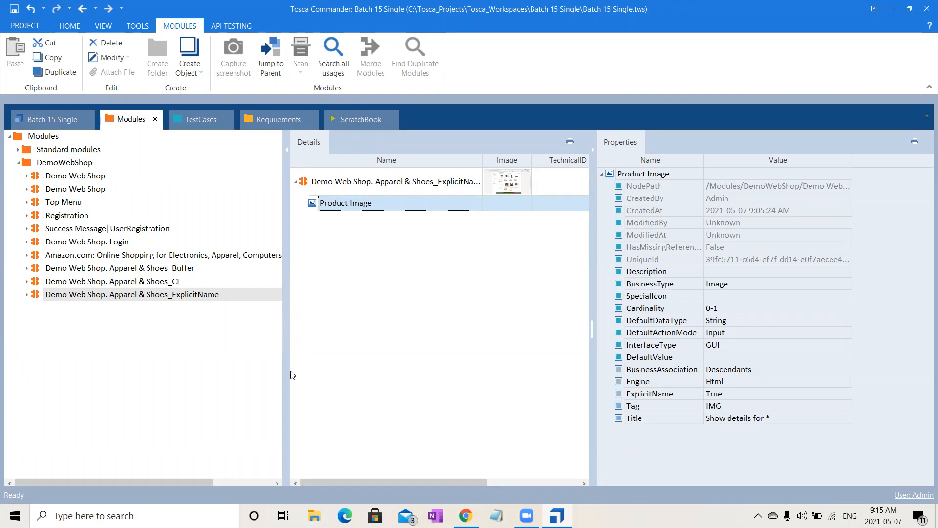
pyautogui.click(151, 283)
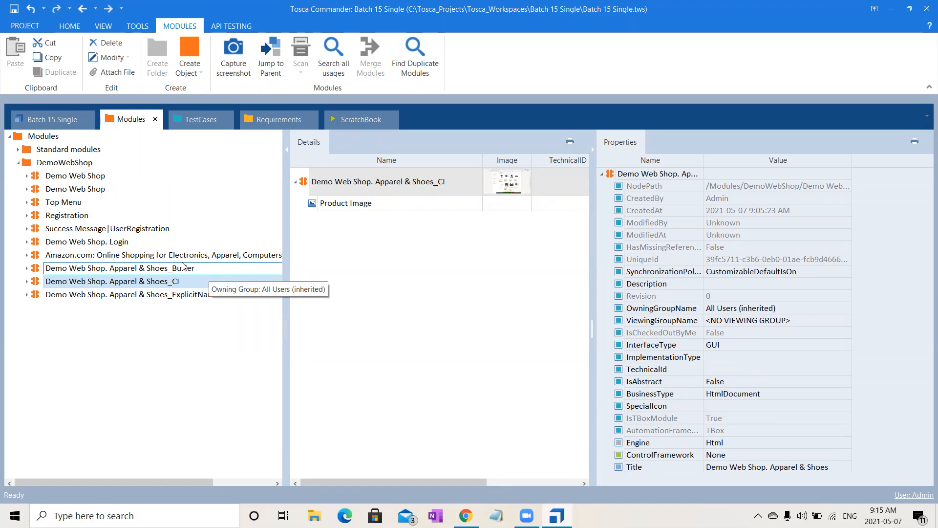
pyautogui.click(208, 270)
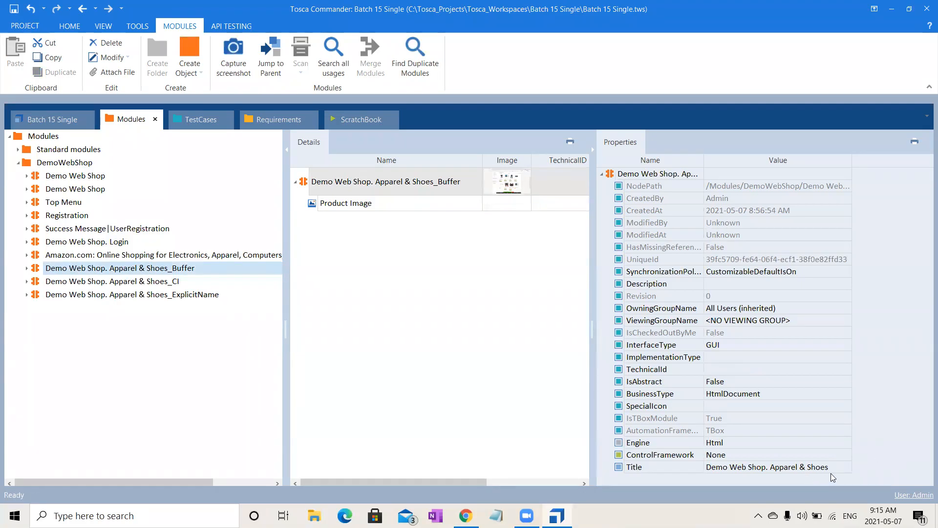
pyautogui.click(398, 210)
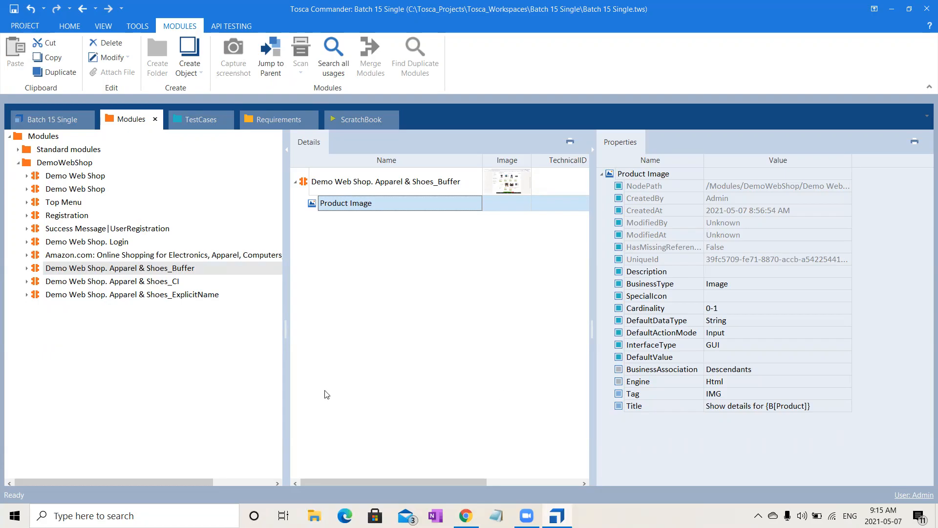
pyautogui.click(177, 295)
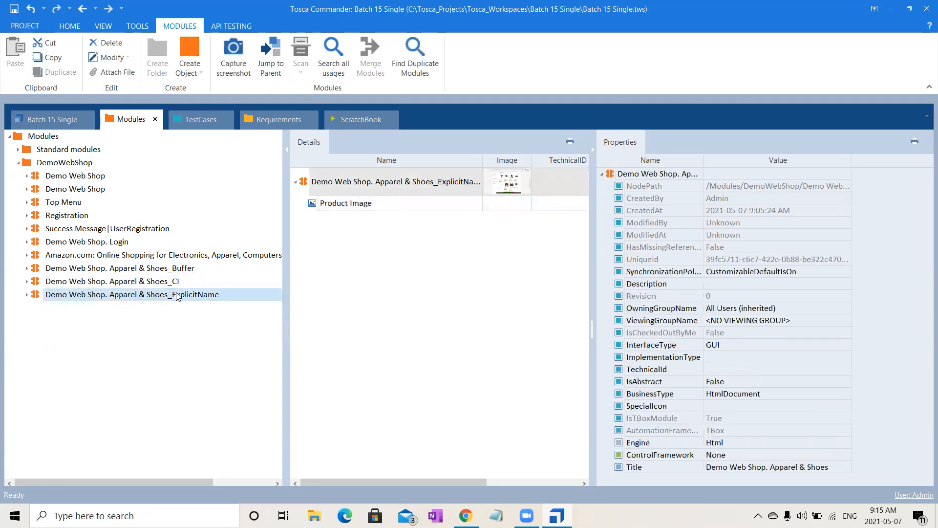
pyautogui.click(396, 196)
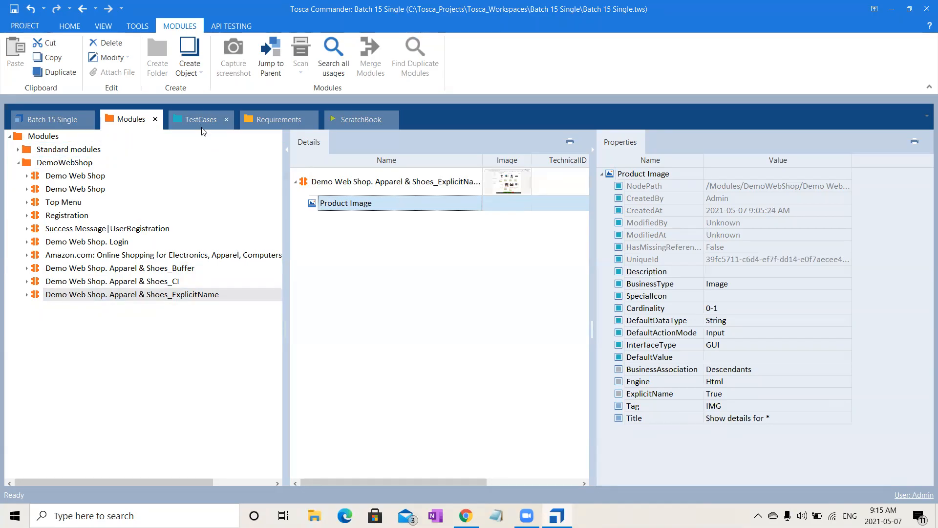
# - Set the work state of the Non Unique_ExplicitName test case to COMPLETED
pyautogui.click(182, 283)
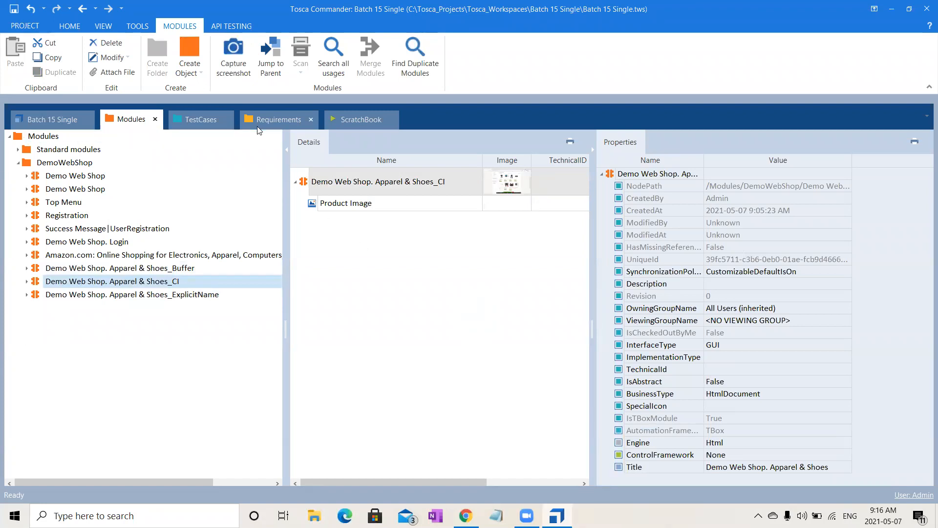
pyautogui.click(191, 118)
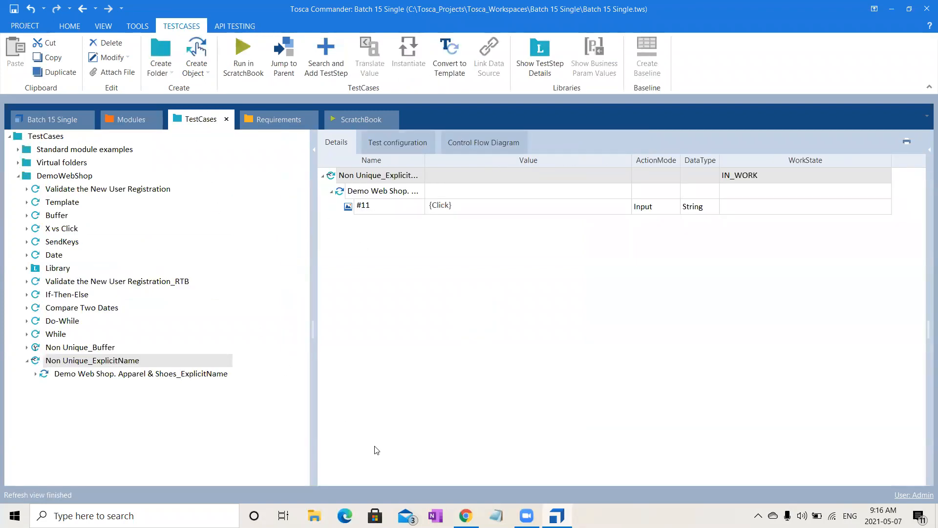
pyautogui.click(473, 339)
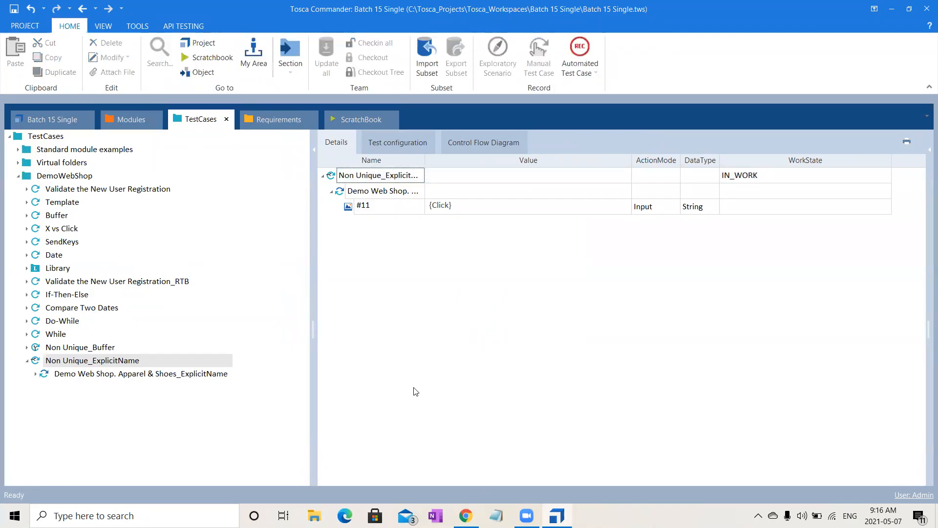
pyautogui.click(833, 190)
pyautogui.click(810, 176)
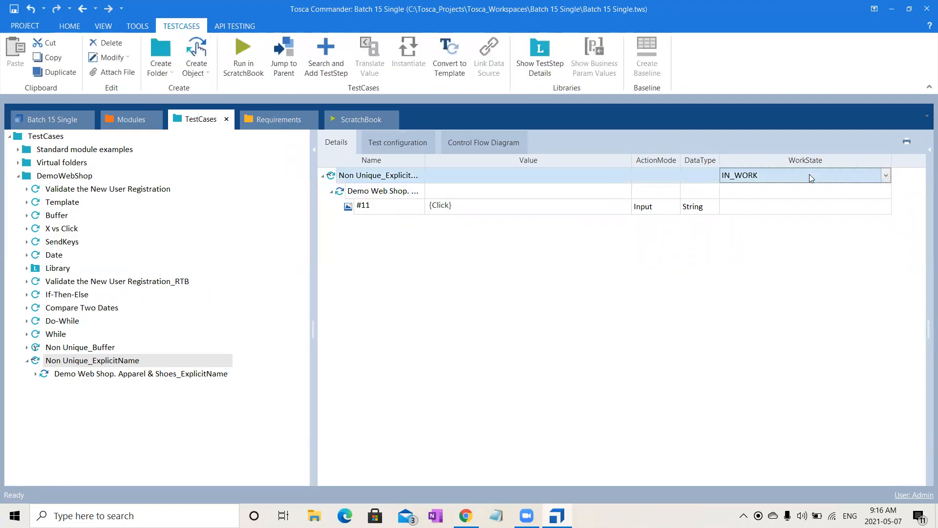
pyautogui.press('c')
pyautogui.click(590, 397)
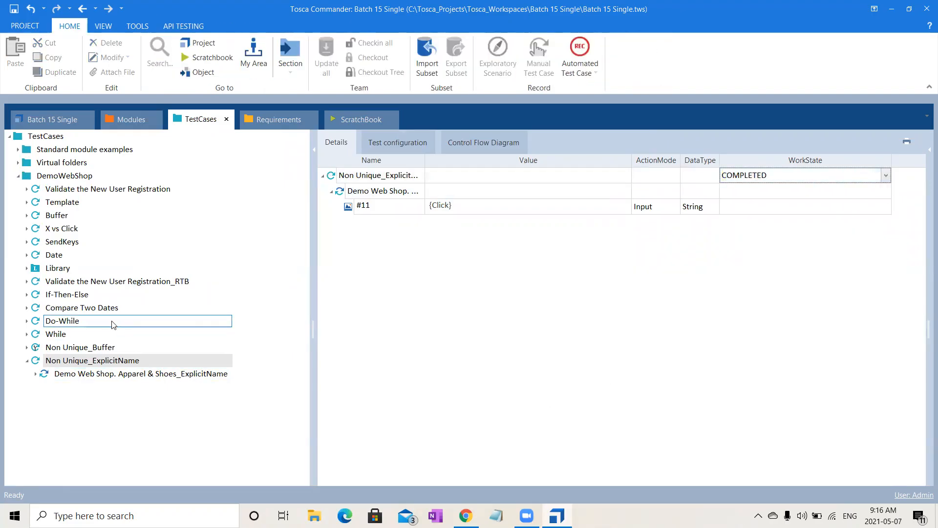
# - Set the work state of the Non Unique_Buffer test case to COMPLETED and save the workspace
pyautogui.click(98, 347)
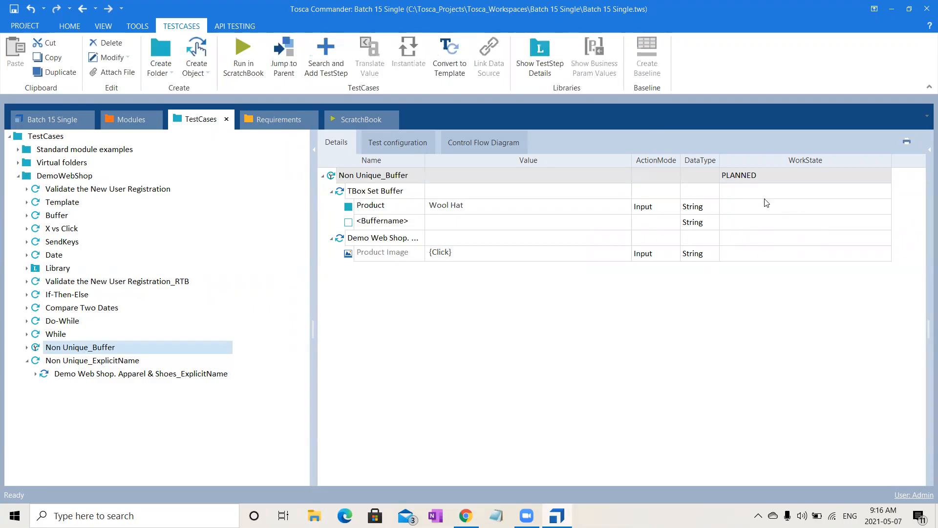
pyautogui.click(757, 174)
pyautogui.press('c')
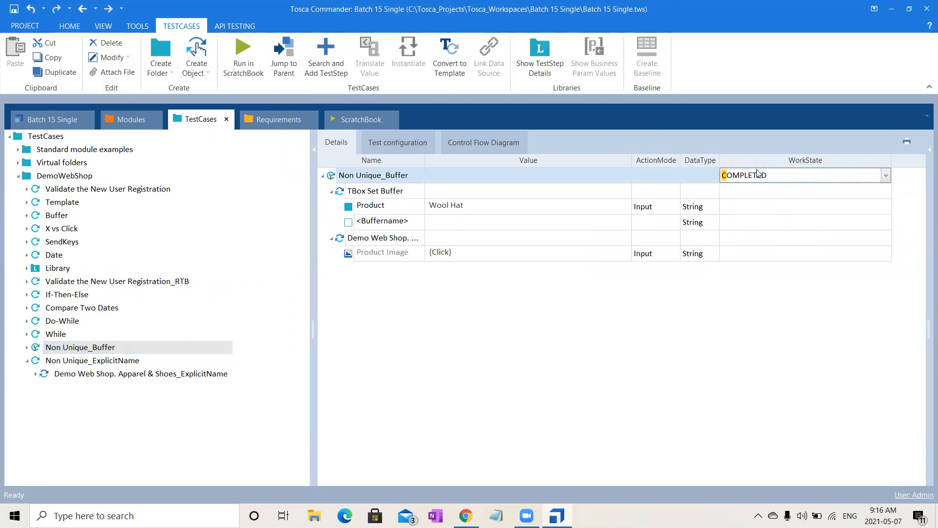
pyautogui.click(651, 313)
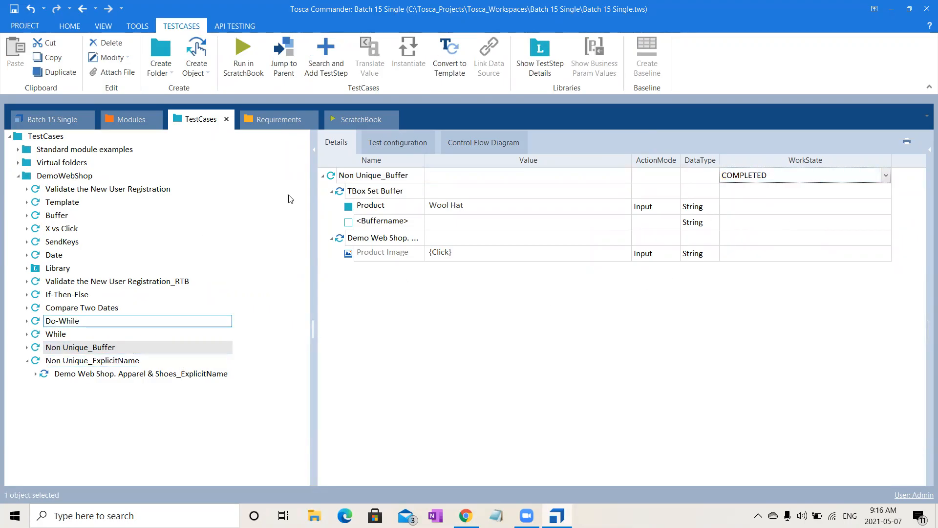
pyautogui.click(14, 9)
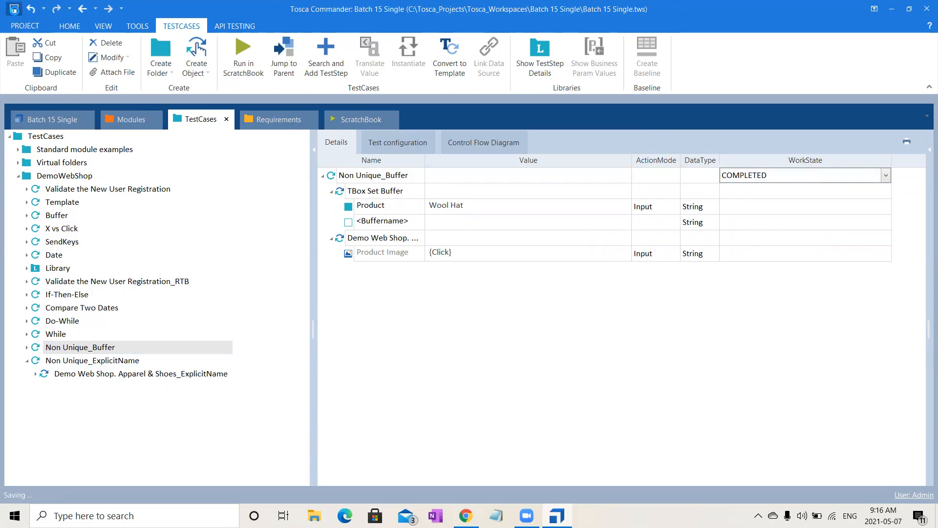
# - Export the whole Batch 15 Single project as a Tosca subset named Single into the Batch 15 folder under Documents\Trainings
pyautogui.click(82, 27)
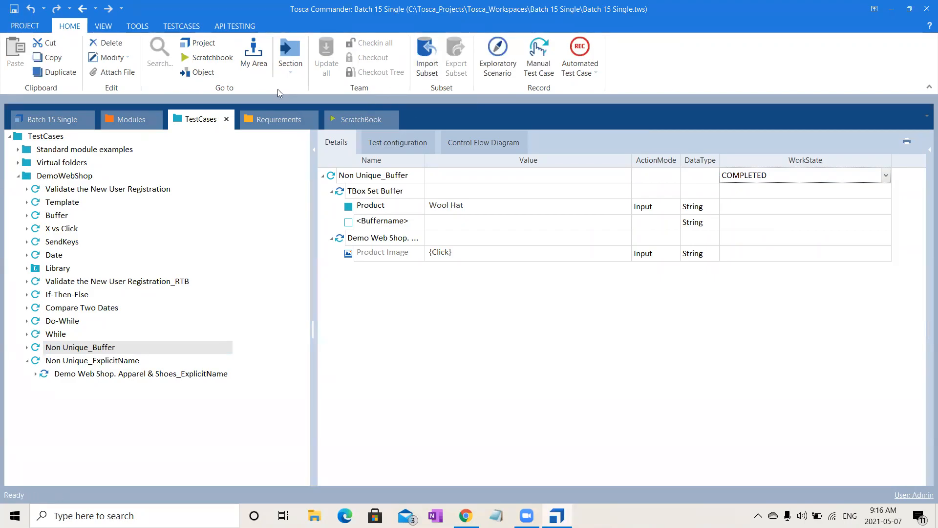
pyautogui.click(64, 118)
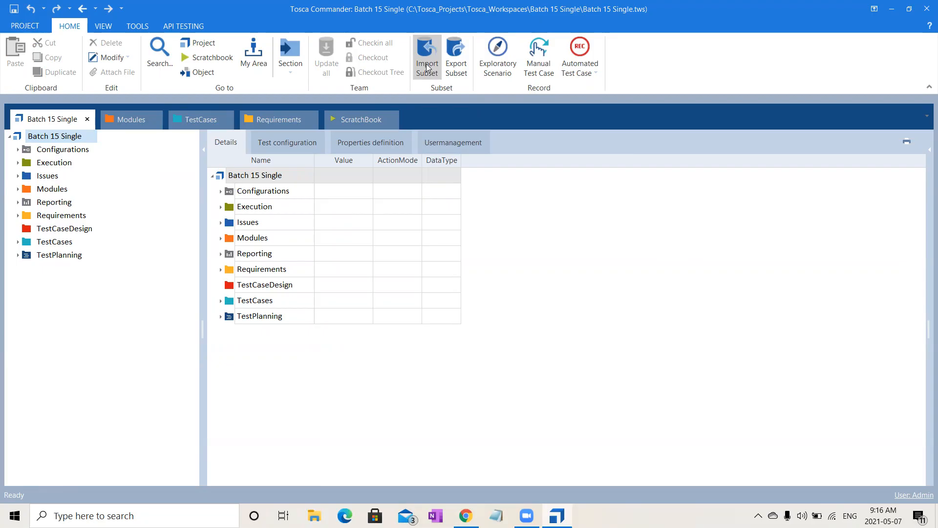
pyautogui.click(463, 71)
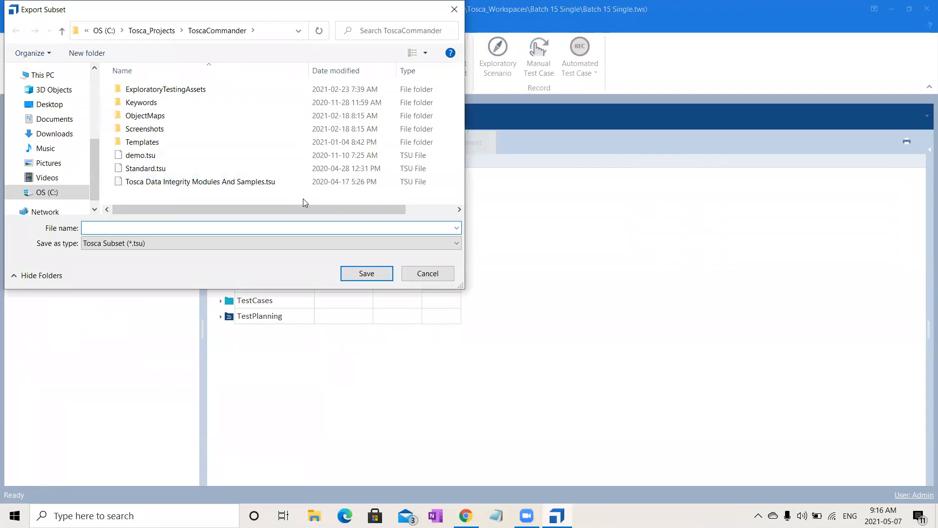
pyautogui.moveTo(96, 151); pyautogui.dragTo(97, 110)
pyautogui.click(53, 128)
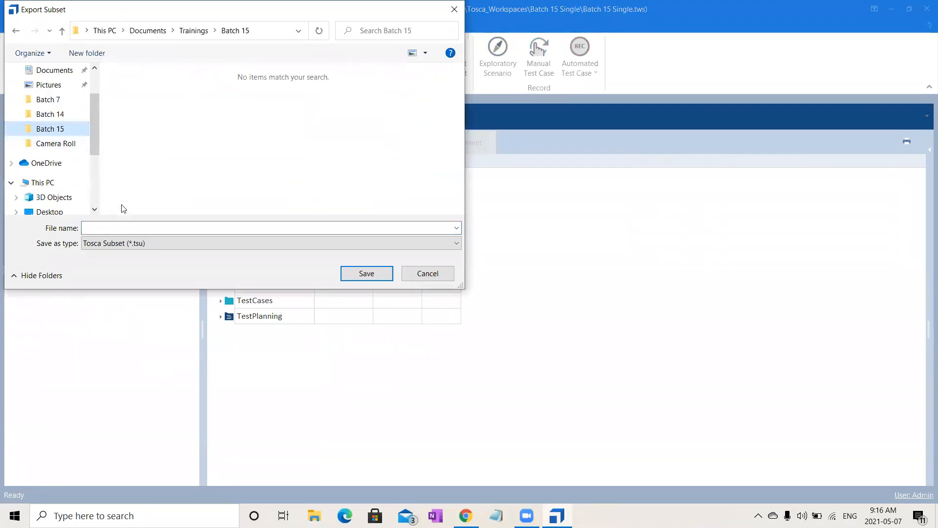
pyautogui.click(143, 227)
pyautogui.click(143, 227)
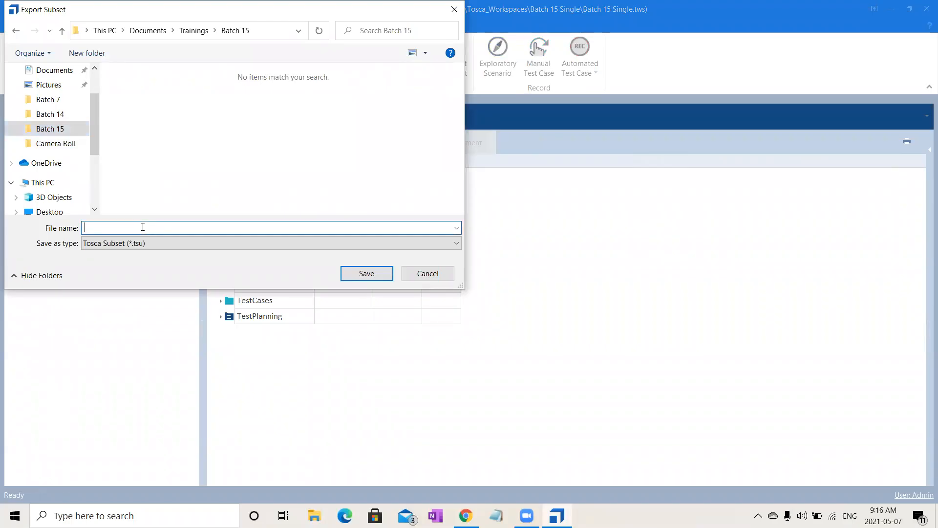
pyautogui.write('Single')
pyautogui.click(367, 274)
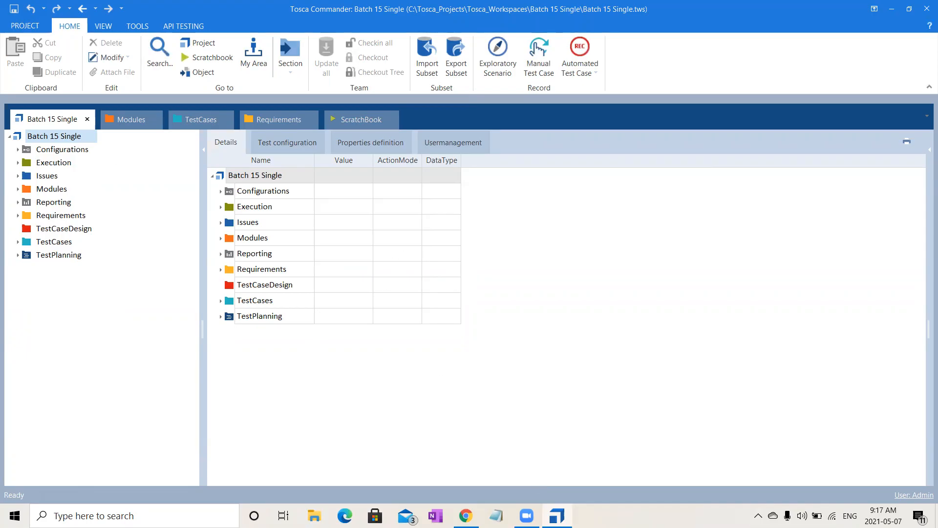
# - Close the Batch 15 Single workspace and create a new single-user workspace named withoutsnd without a template
pyautogui.click(24, 26)
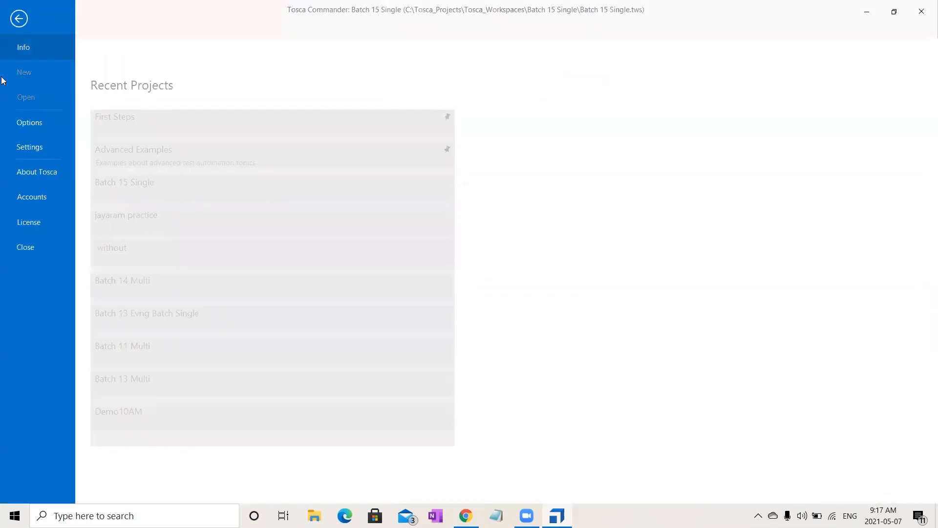
pyautogui.click(28, 245)
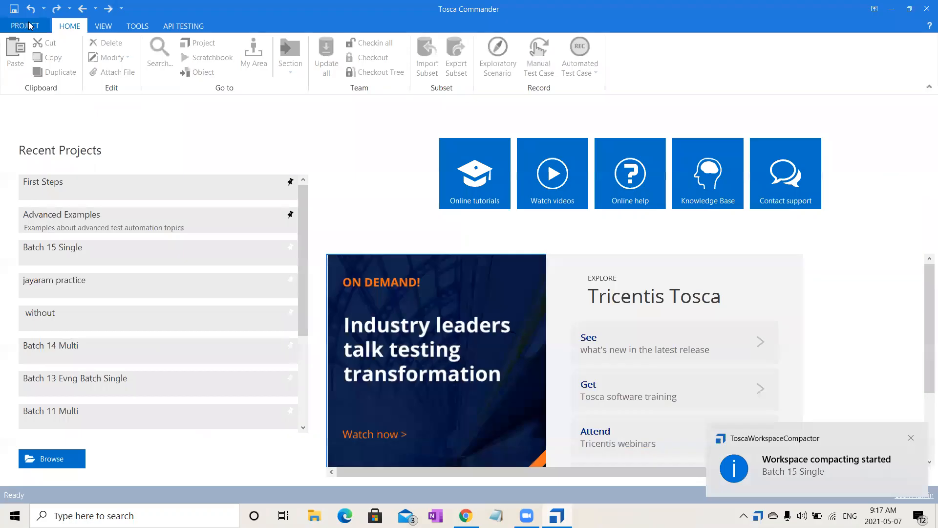
pyautogui.click(28, 25)
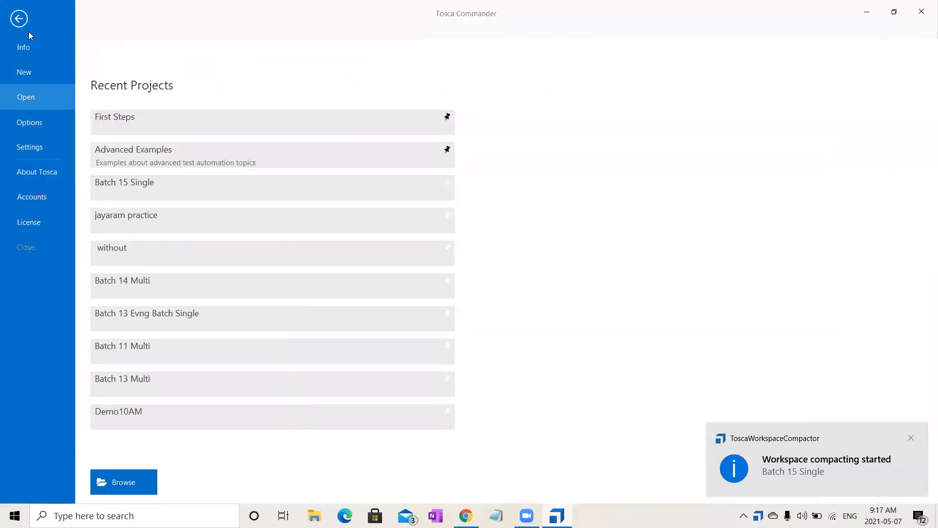
pyautogui.click(37, 71)
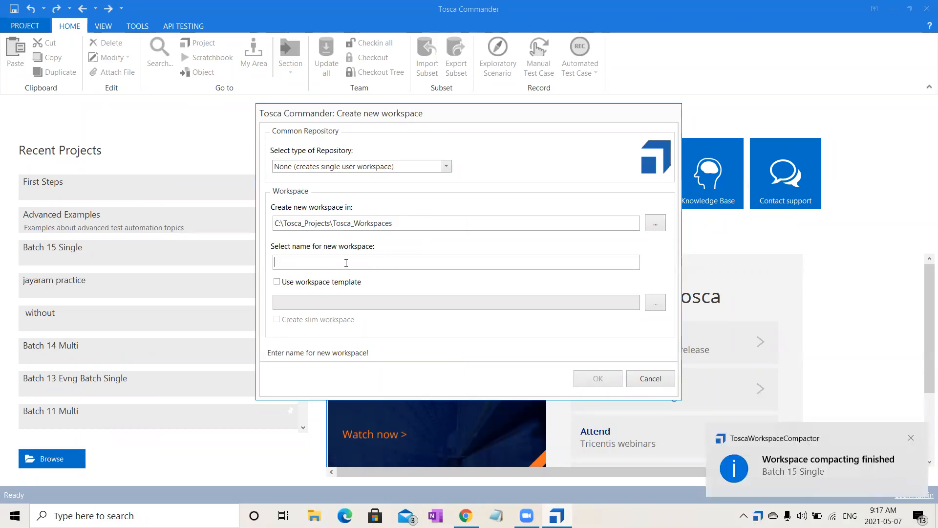
pyautogui.write('w')
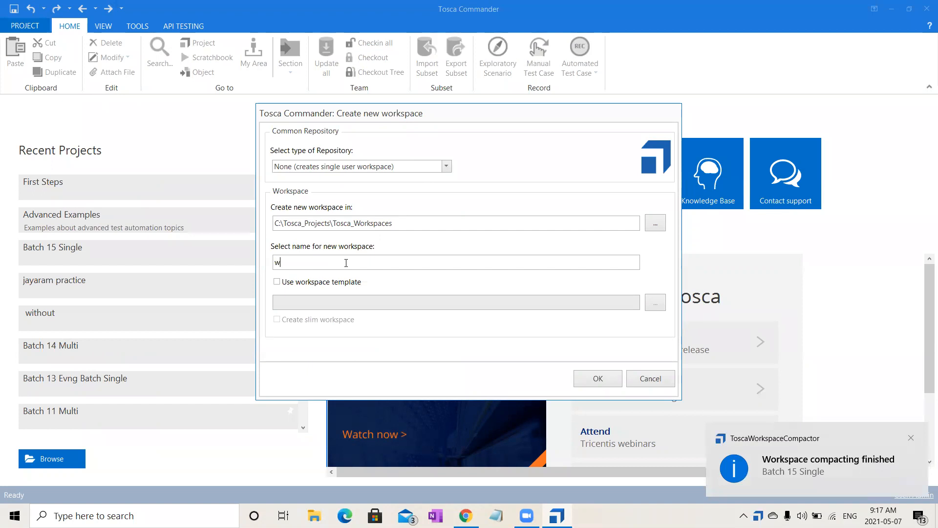
pyautogui.write('ithoutsn')
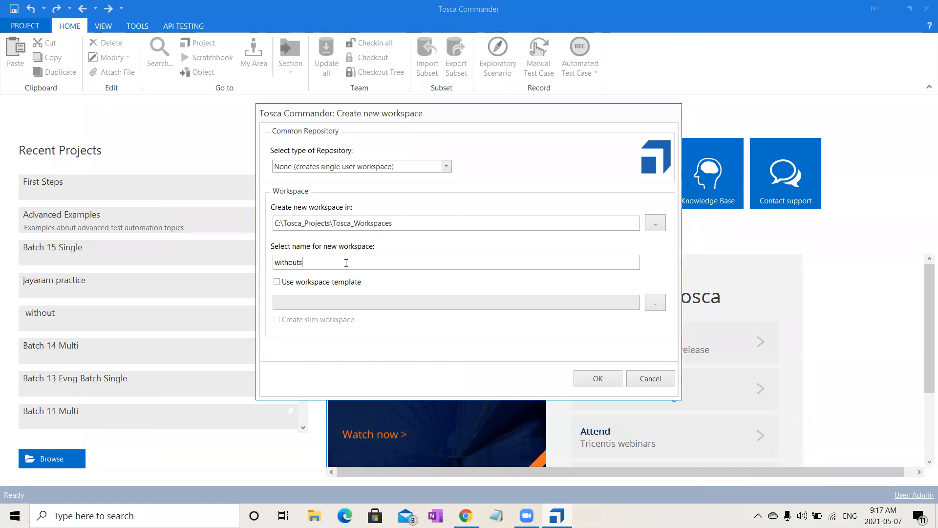
pyautogui.write('d')
pyautogui.click(605, 379)
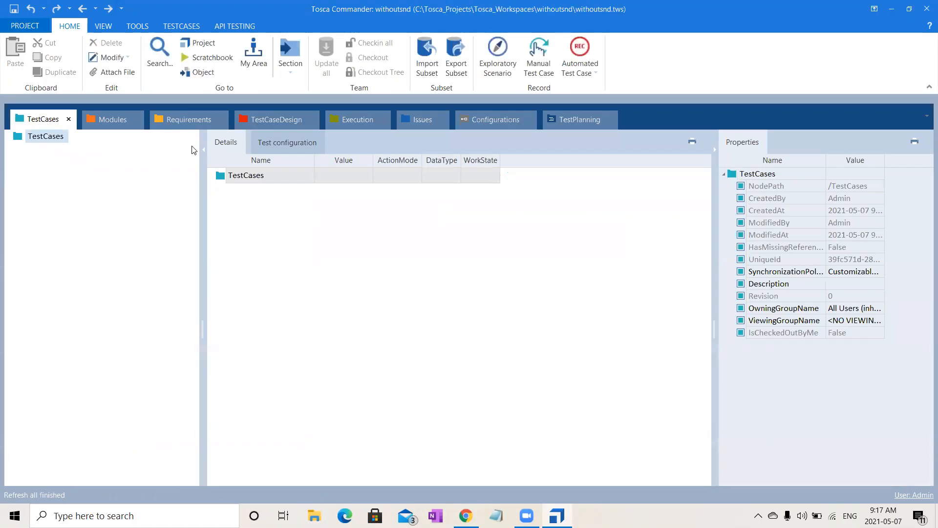
# - Dock the withoutsnd project root view ahead of the TestCases view and import the Single.tsu subset into the project
pyautogui.click(203, 48)
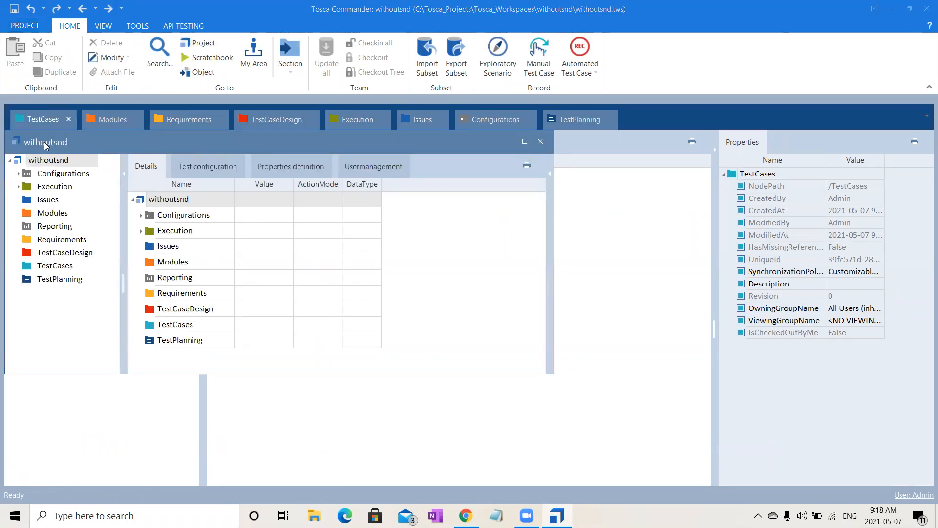
pyautogui.moveTo(43, 135); pyautogui.dragTo(41, 118)
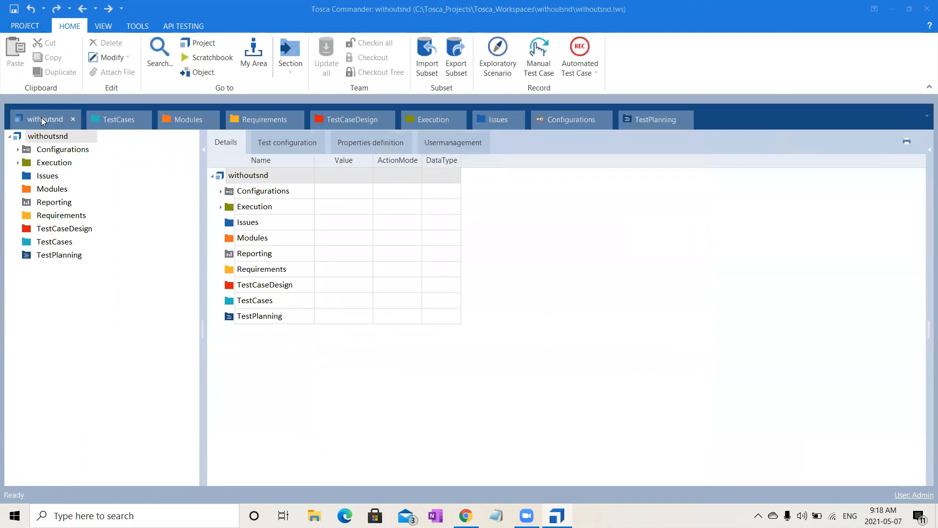
pyautogui.click(429, 62)
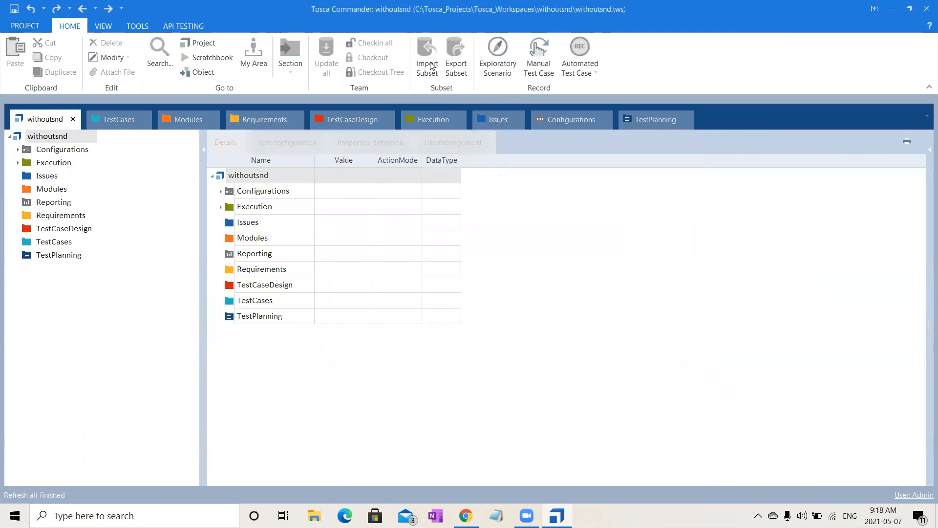
pyautogui.click(143, 118)
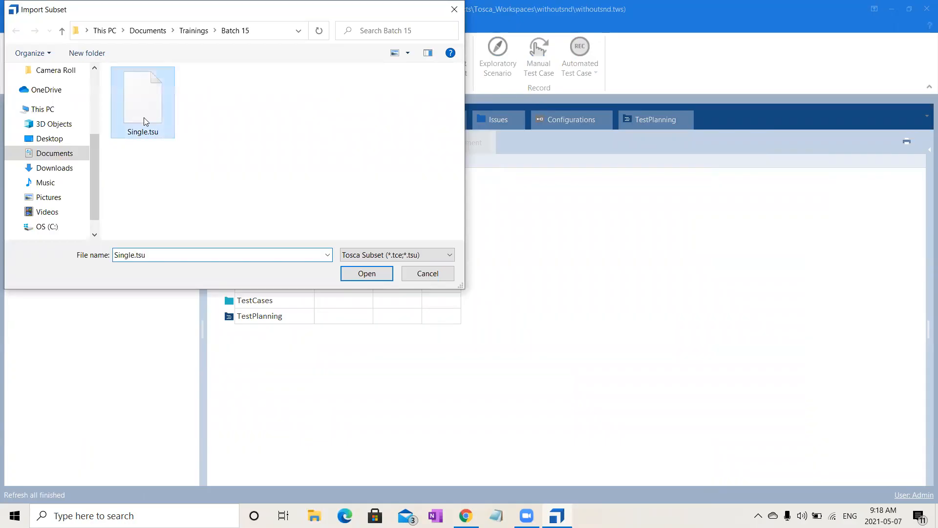
pyautogui.click(373, 272)
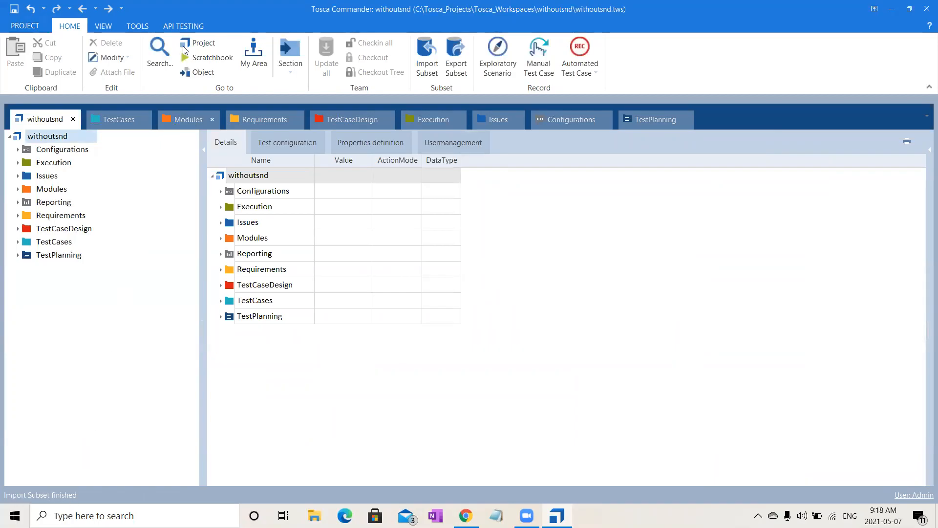
# - Examine the imported modules by expanding the import folder down to the DemoWebShop modules
pyautogui.click(182, 120)
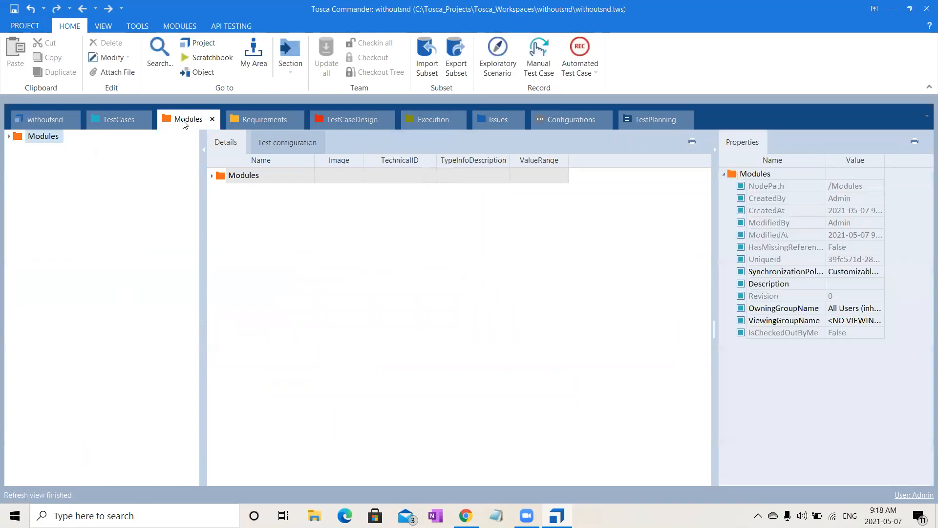
pyautogui.click(9, 137)
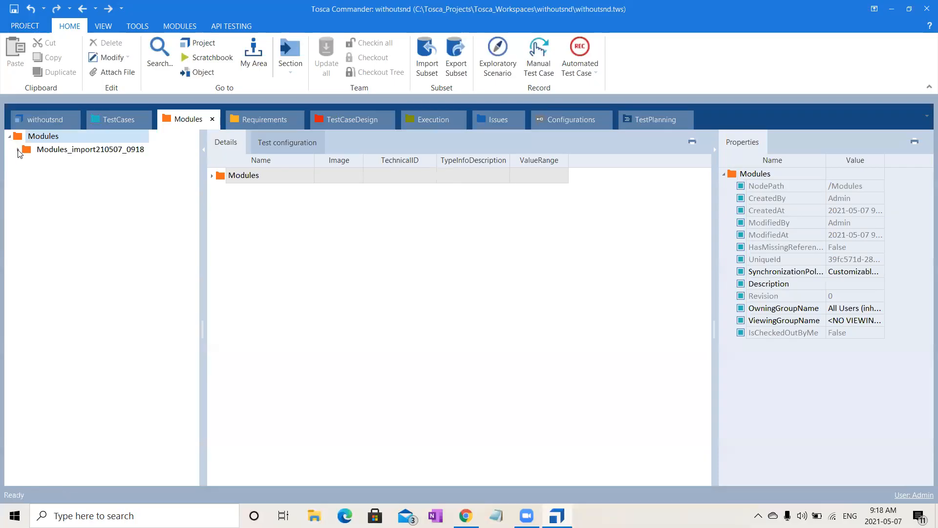
pyautogui.click(19, 150)
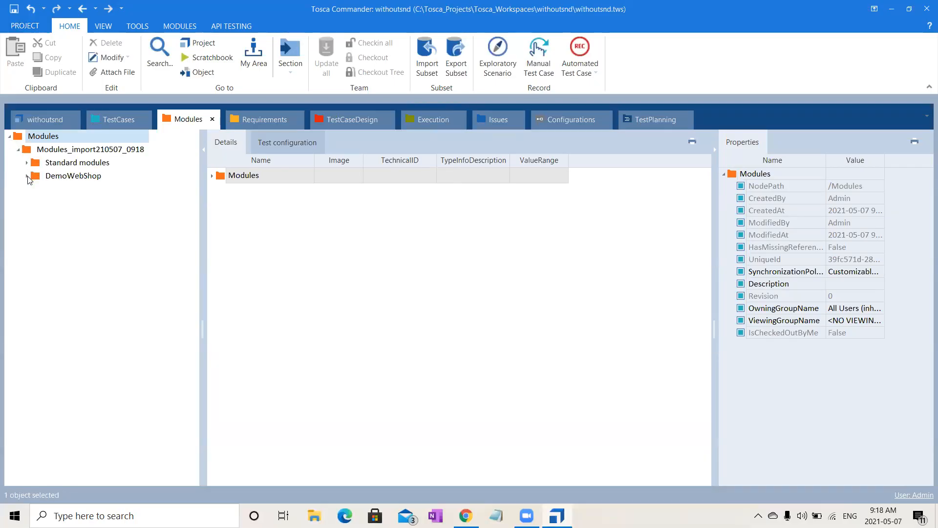
pyautogui.click(27, 176)
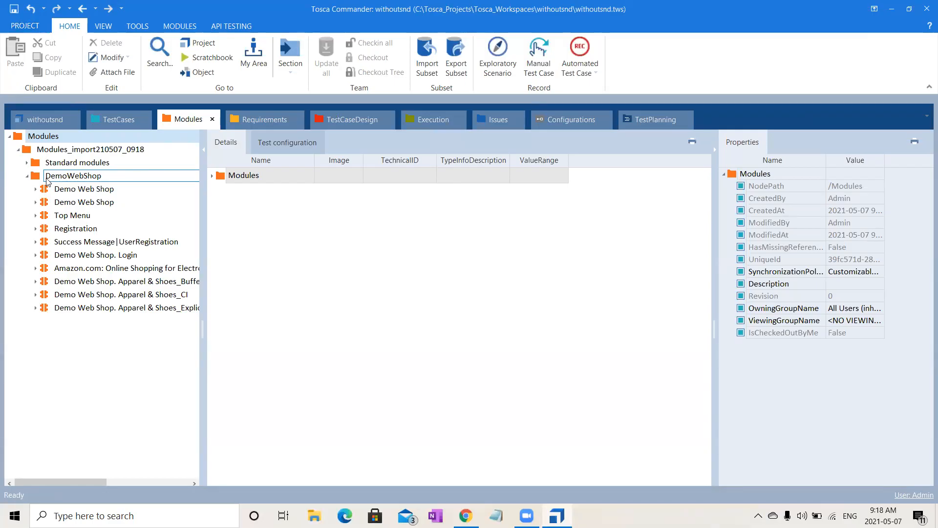
# - Examine the imported test cases by expanding the import folder down to the DemoWebShop test cases
pyautogui.click(119, 120)
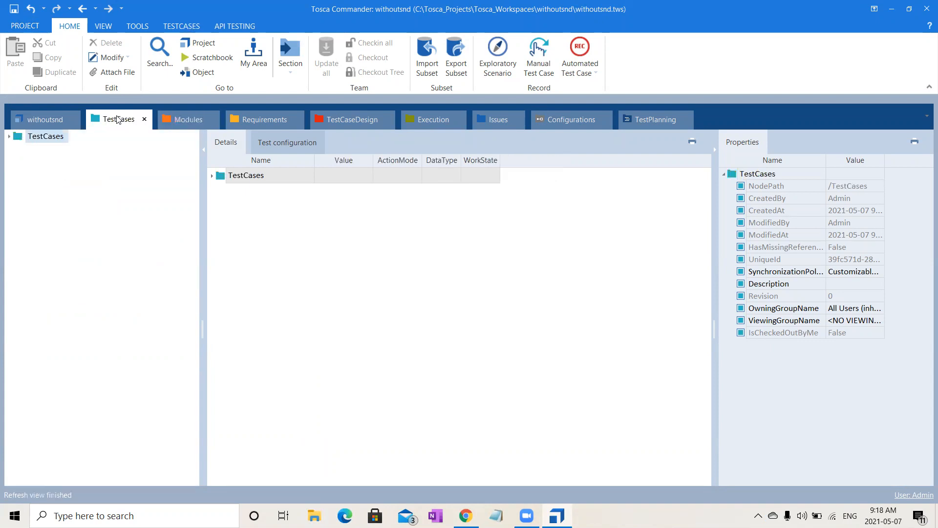
pyautogui.click(9, 137)
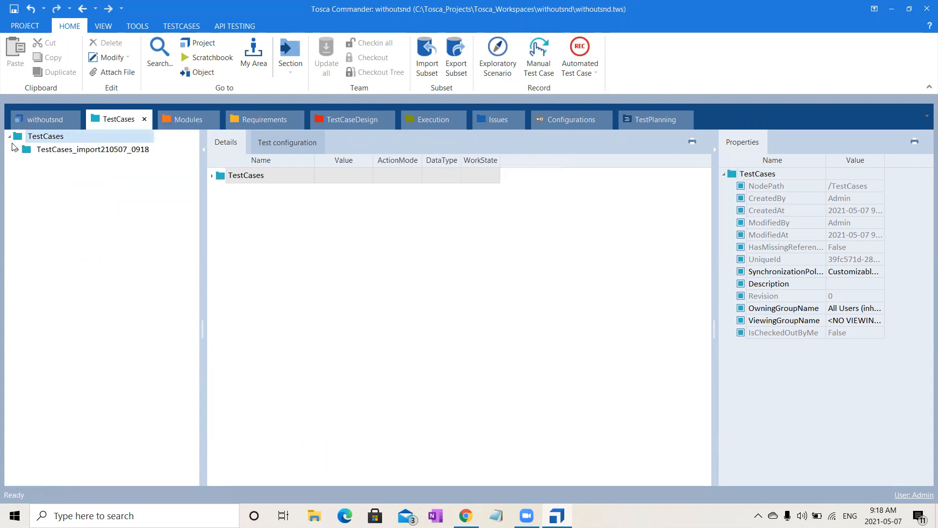
pyautogui.click(18, 150)
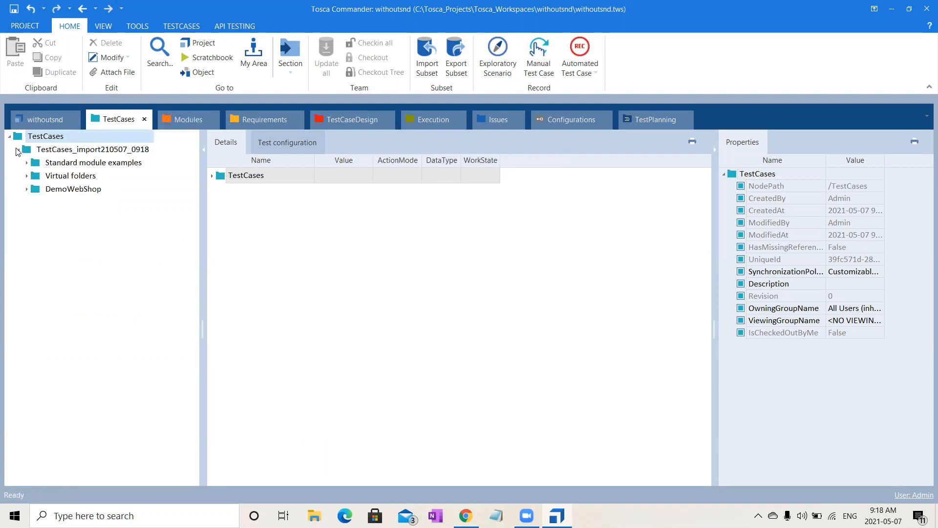
pyautogui.click(26, 190)
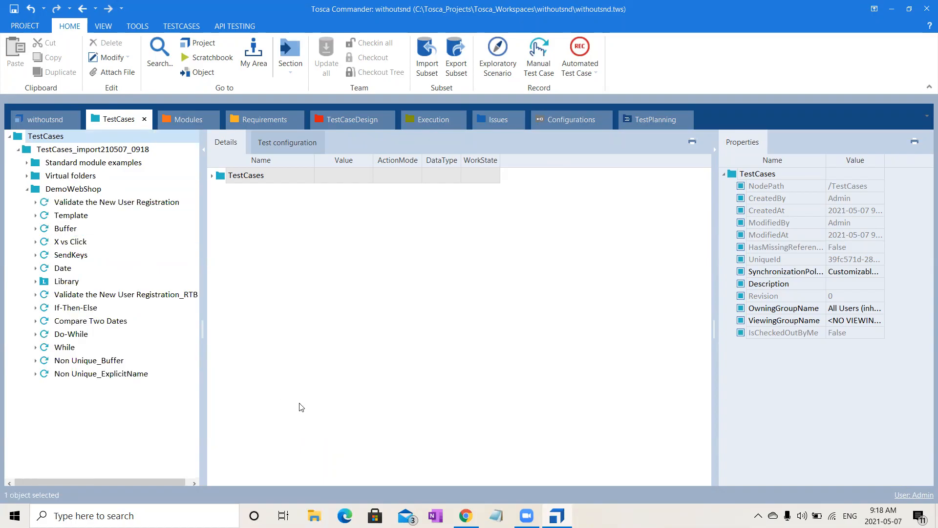